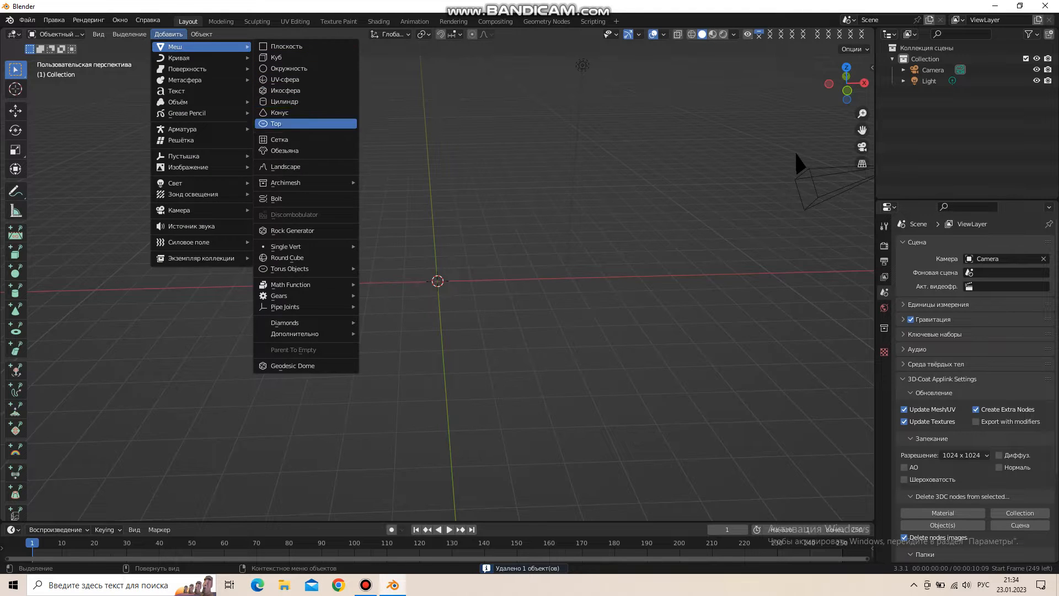
Step: Add a UV sphere and open it in Edit Mode with face selection
click(286, 80)
scroll(437, 281, up, 3)
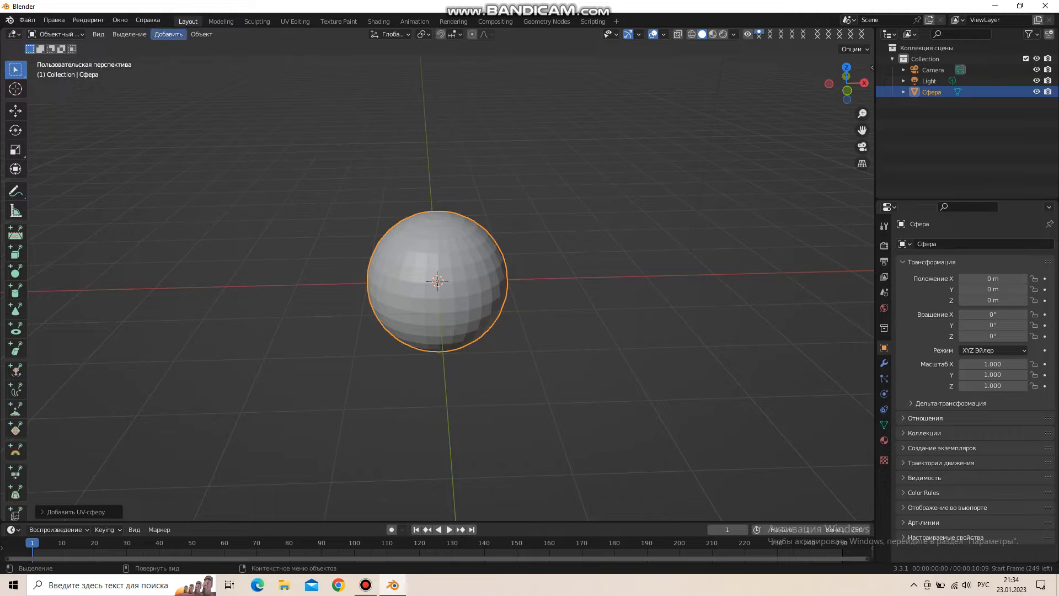
click(55, 34)
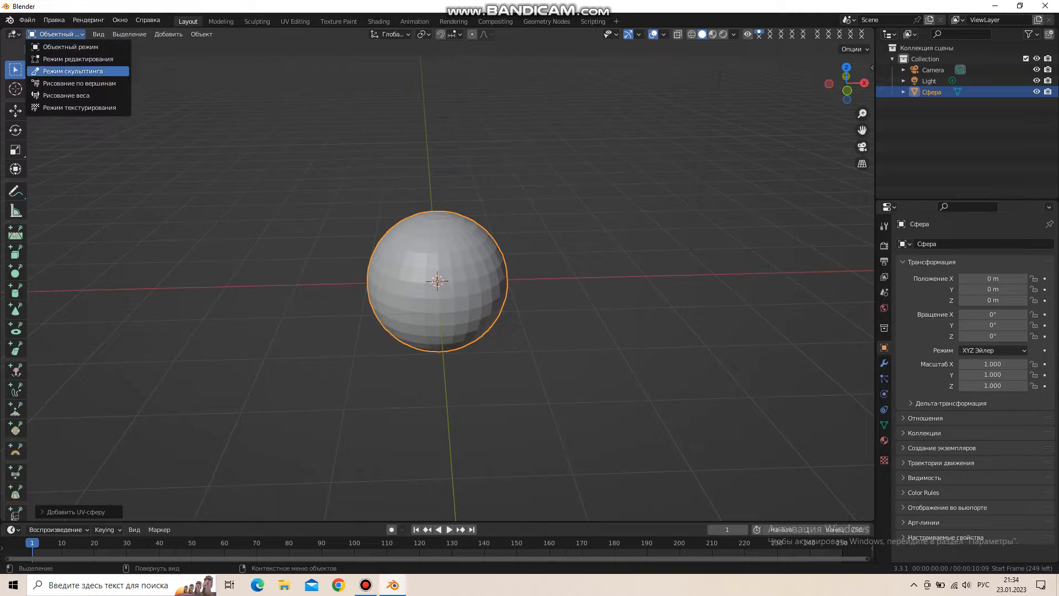
click(60, 59)
middle_drag(408, 304, 491, 300)
key(3)
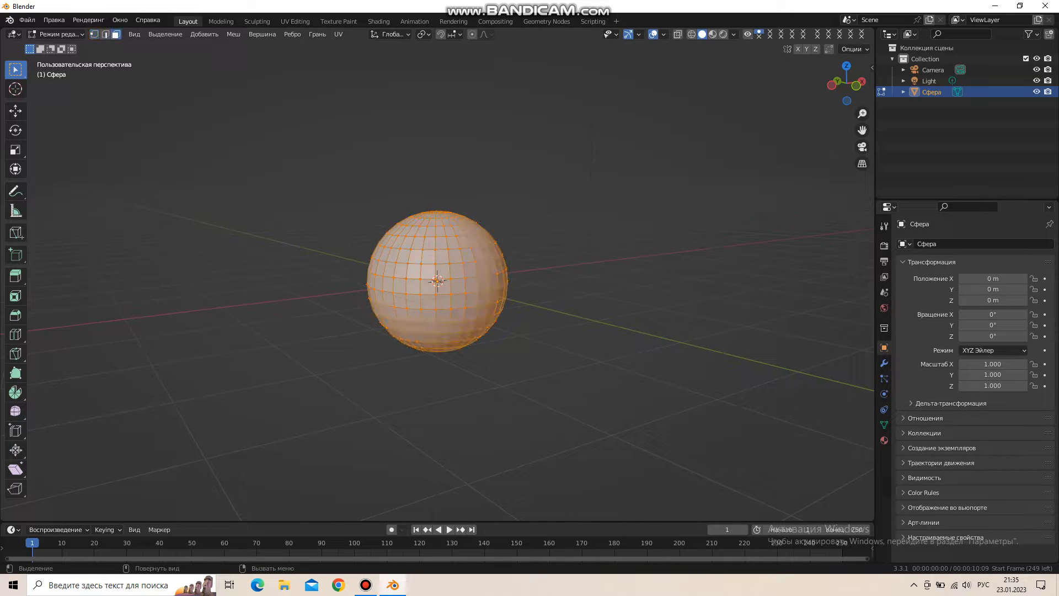
Step: Try selecting the sphere's faces through its vertical face loops
click(443, 271)
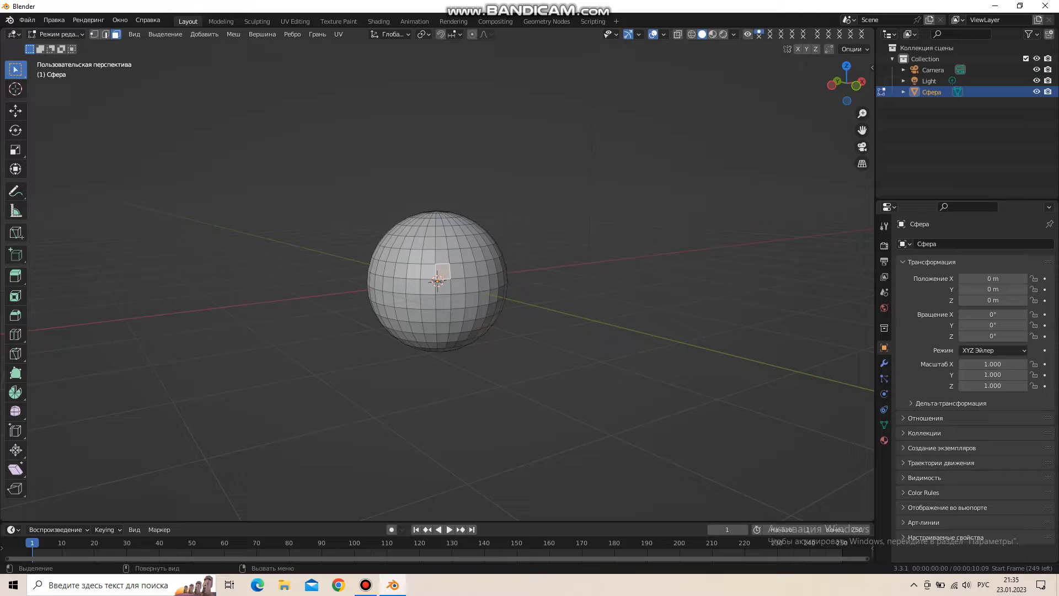
alt+click(457, 271)
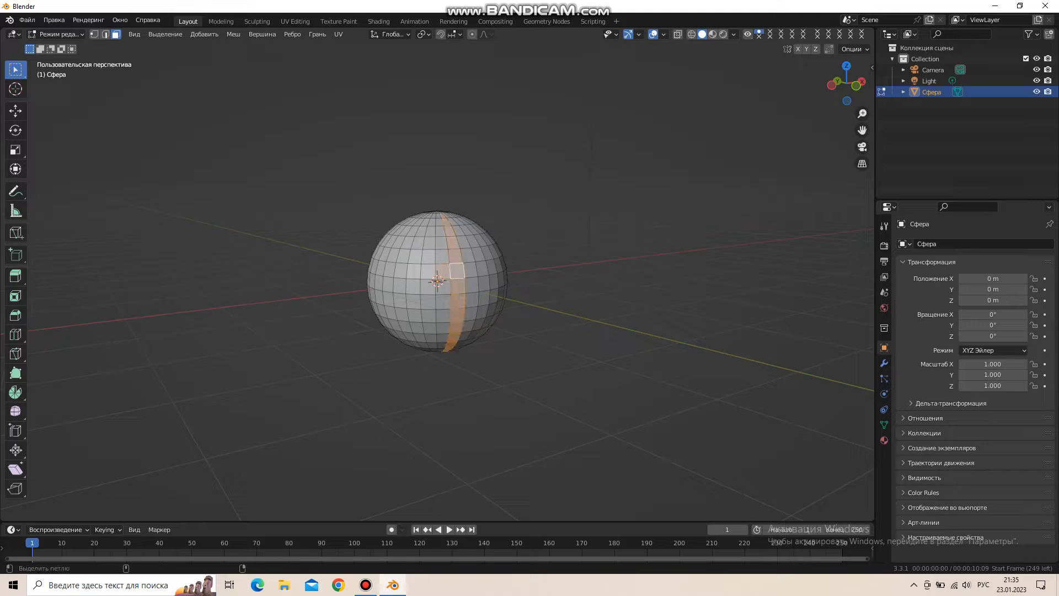
alt+shift+click(470, 270)
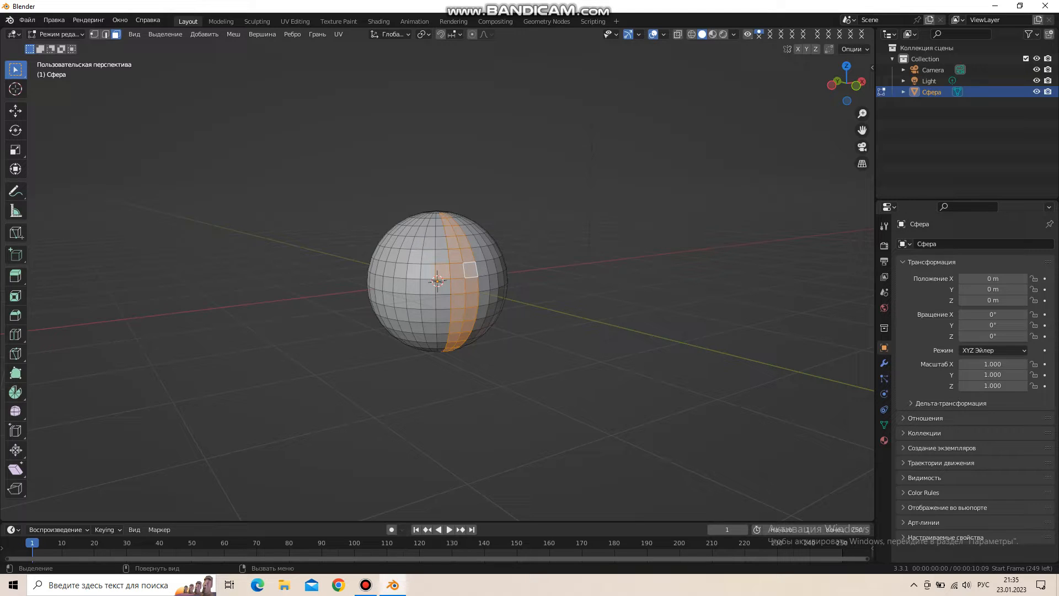
key(alt+a)
key(a)
middle_drag(470, 269, 282, 327)
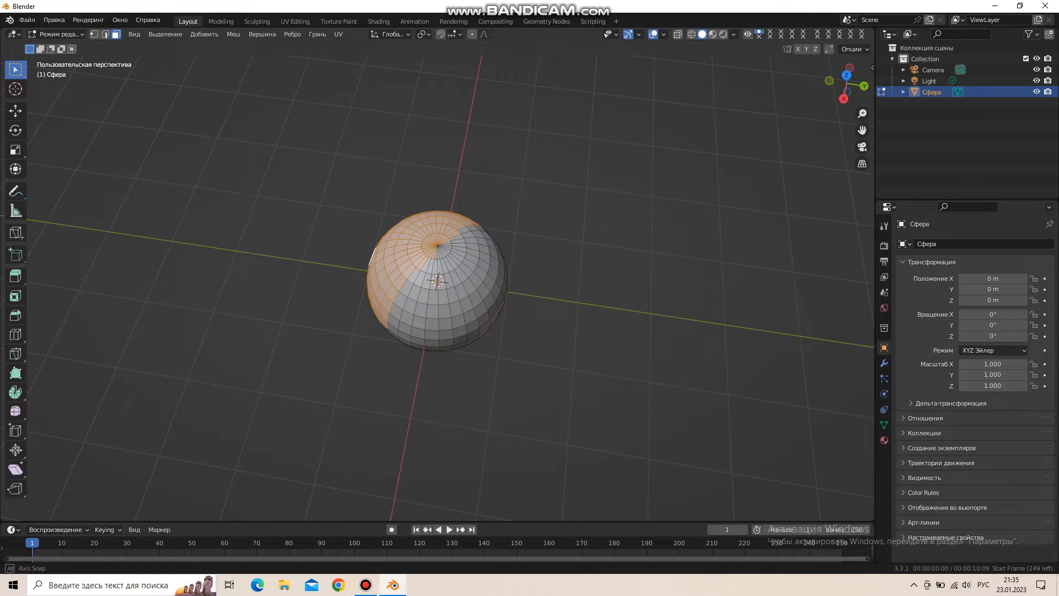
key(alt+a)
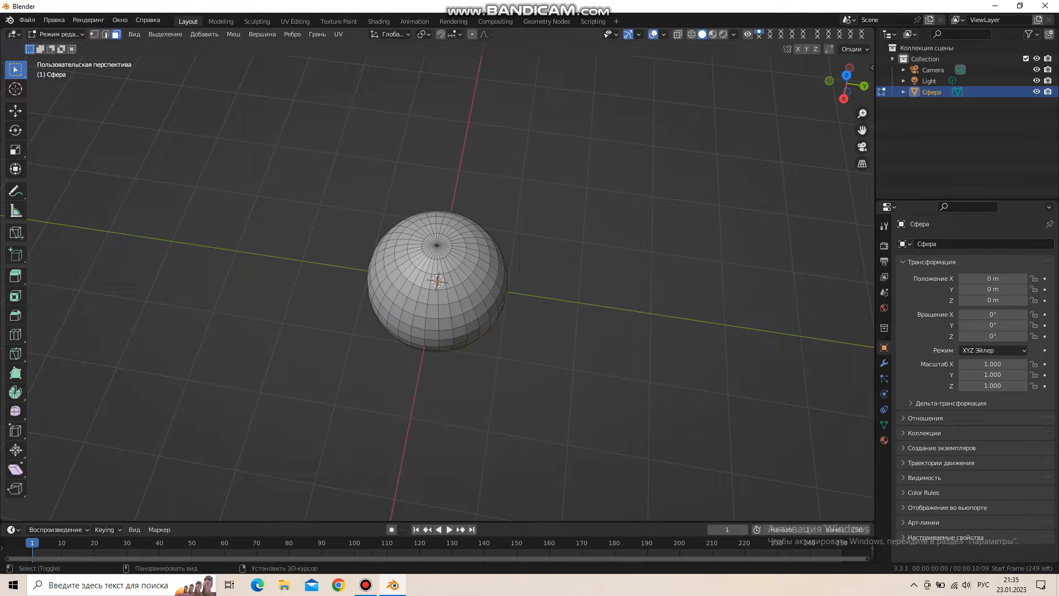
key(alt+shift)
key(alt+shift)
alt+shift+click(458, 321)
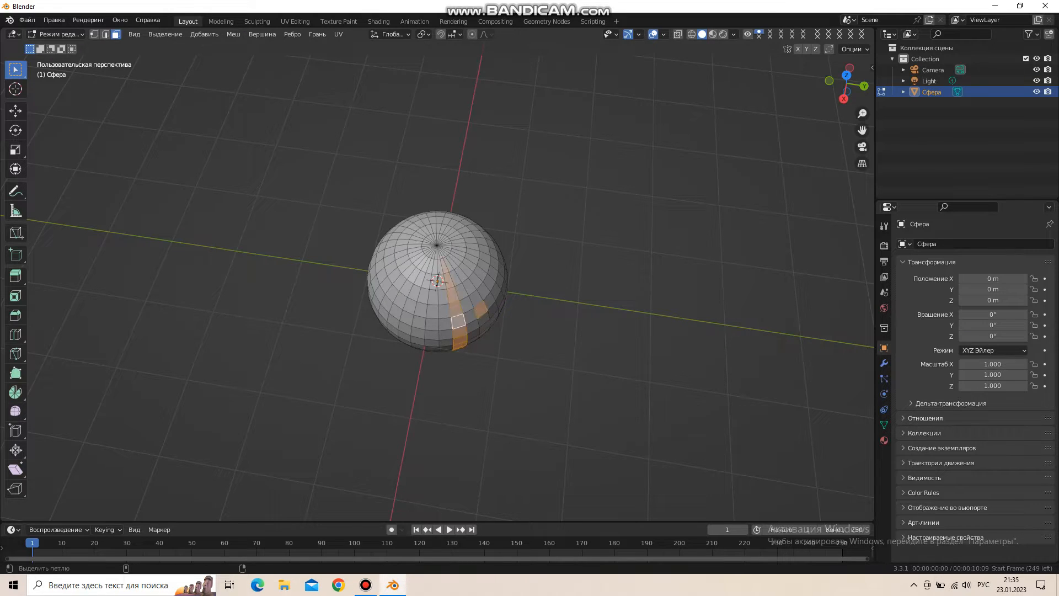
alt+click(457, 321)
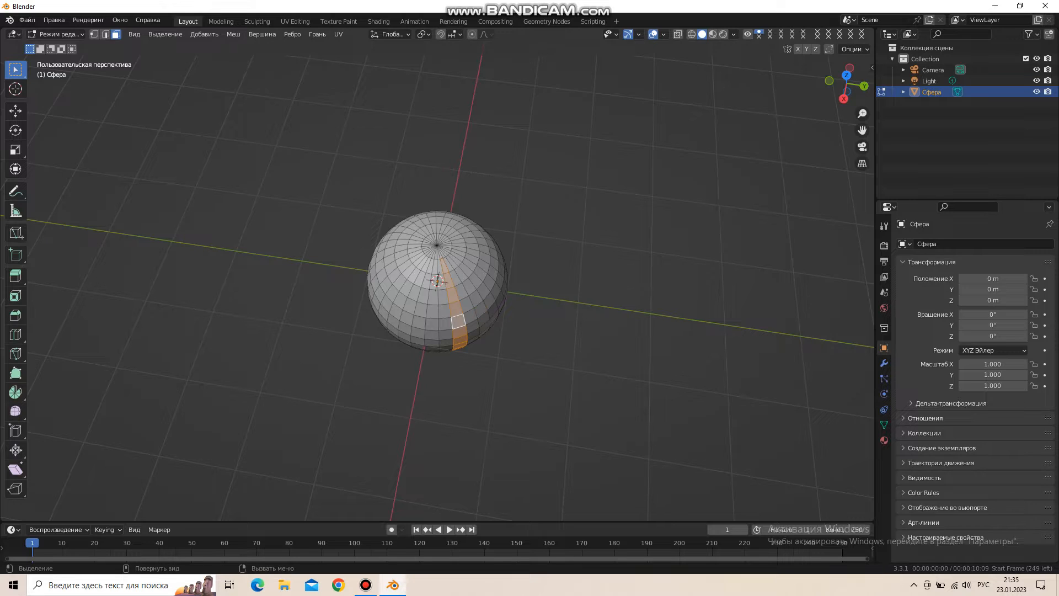
click(419, 322)
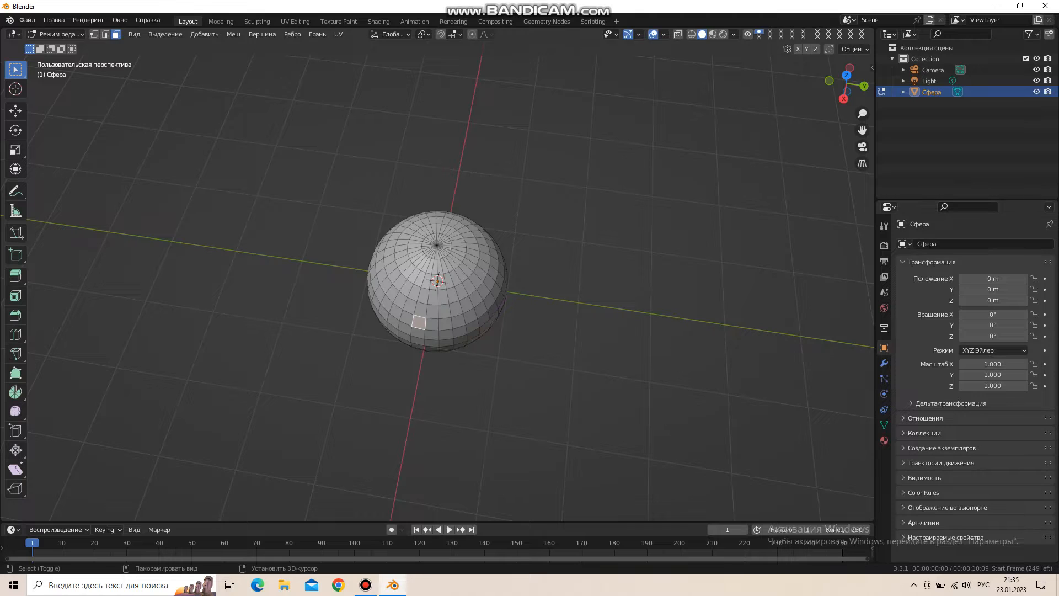
key(shift+a)
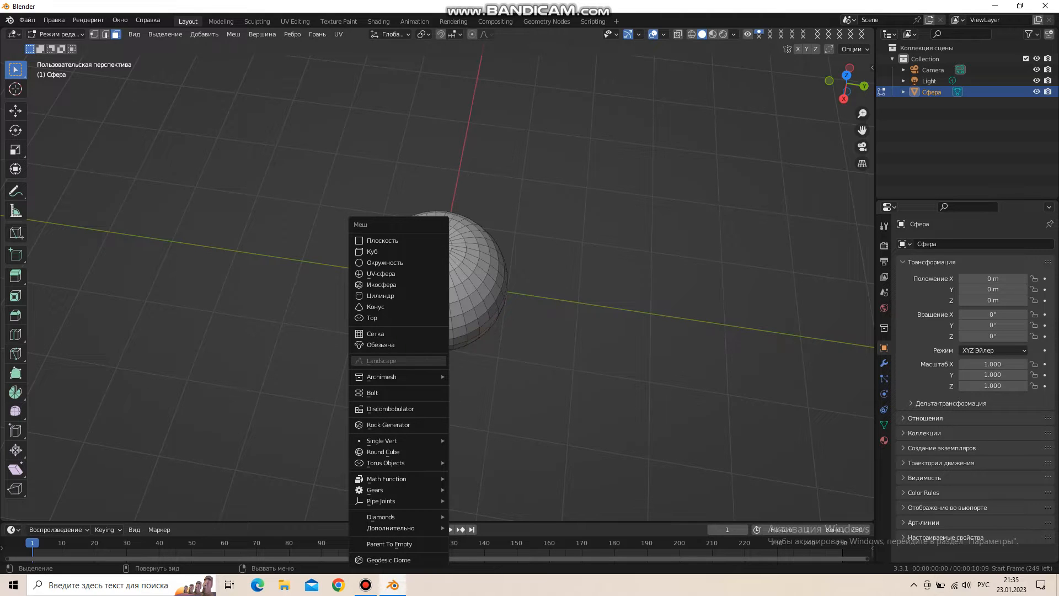
key(Escape)
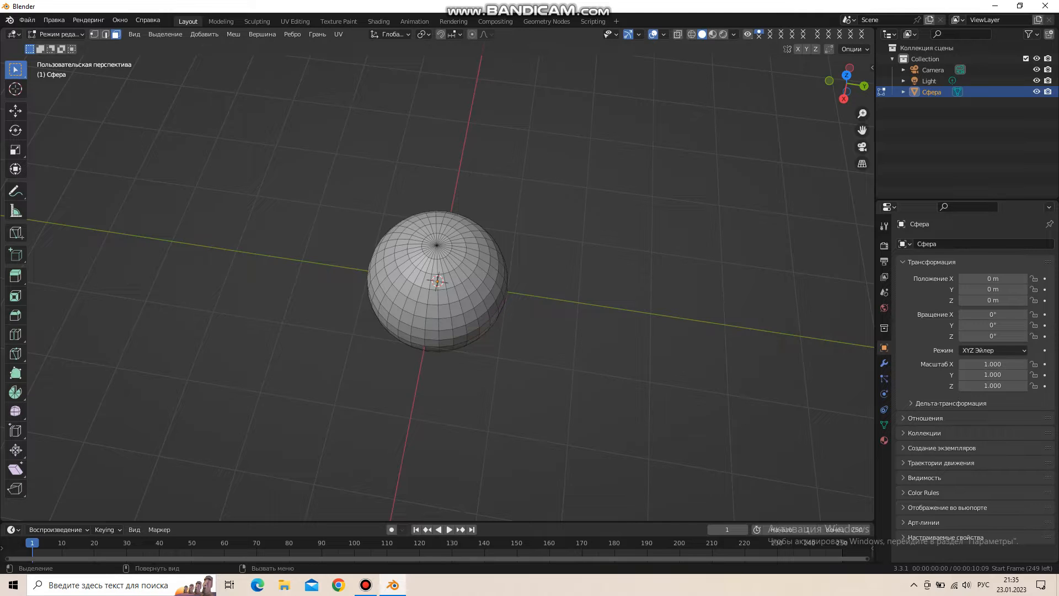
Step: Box-select all of the sphere's faces from several sides and delete only the faces, keeping the edges
drag(318, 171, 591, 471)
middle_drag(588, 468, 539, 319)
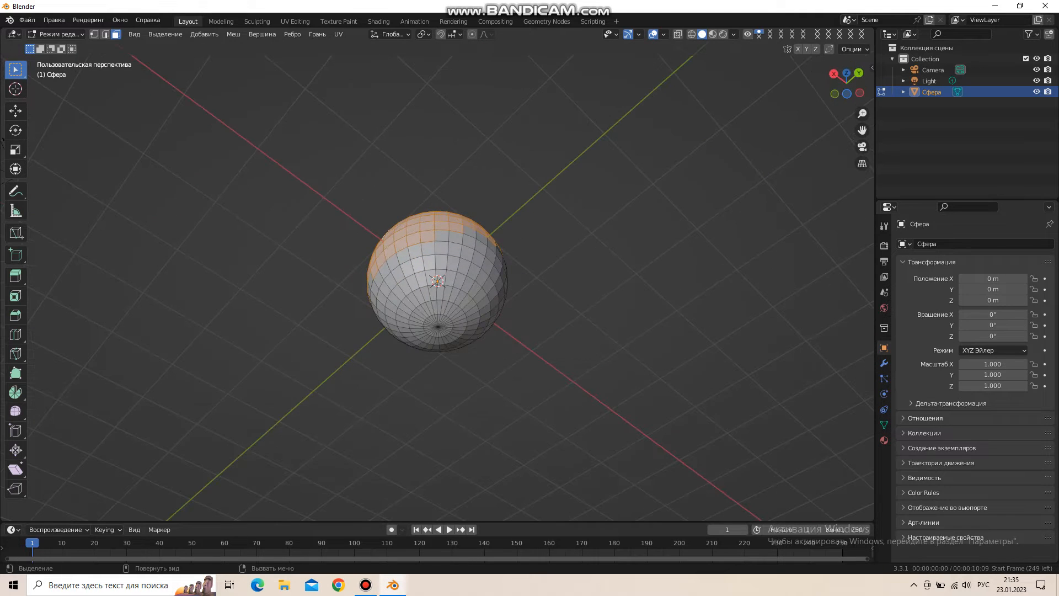
shift+drag(288, 185, 654, 410)
middle_drag(654, 411, 437, 482)
shift+drag(295, 207, 640, 405)
middle_drag(641, 405, 490, 403)
shift+drag(336, 192, 472, 326)
middle_drag(471, 326, 602, 337)
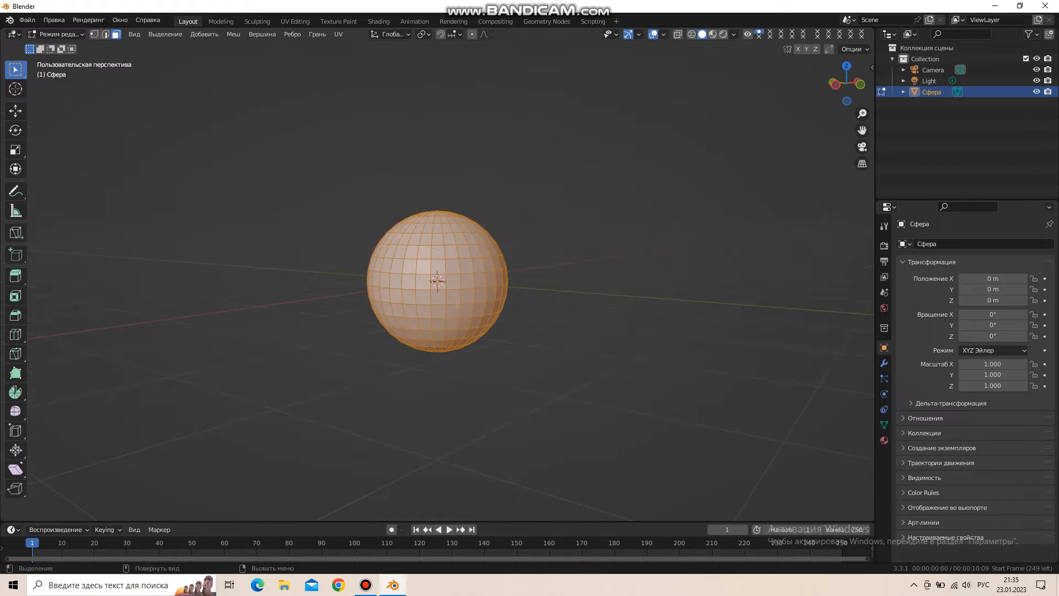
key(x)
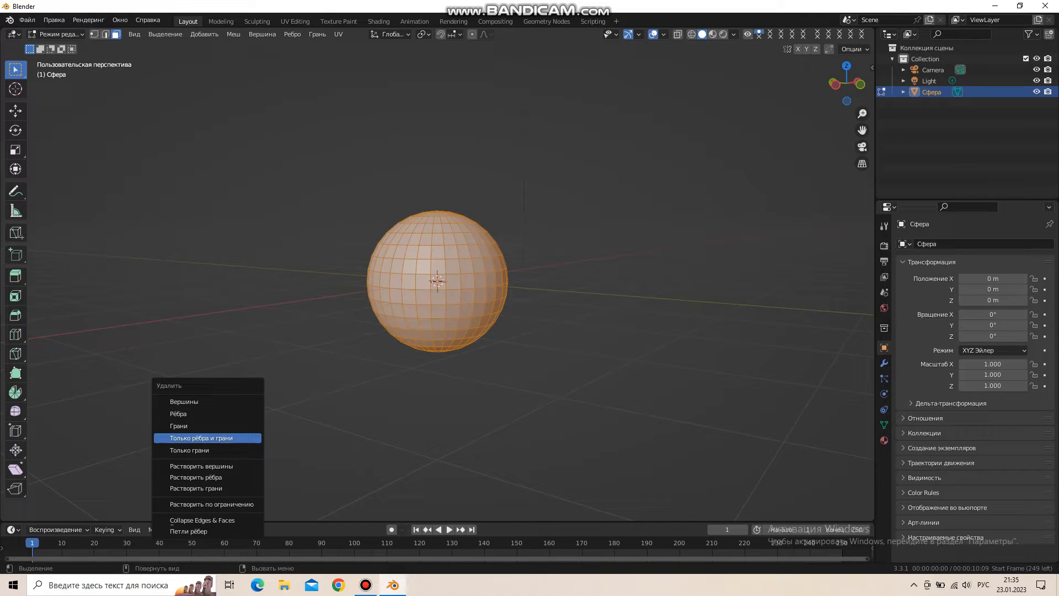
key(Return)
Step: Return to Object Mode and deselect the wireframe sphere
scroll(438, 281, up, 3)
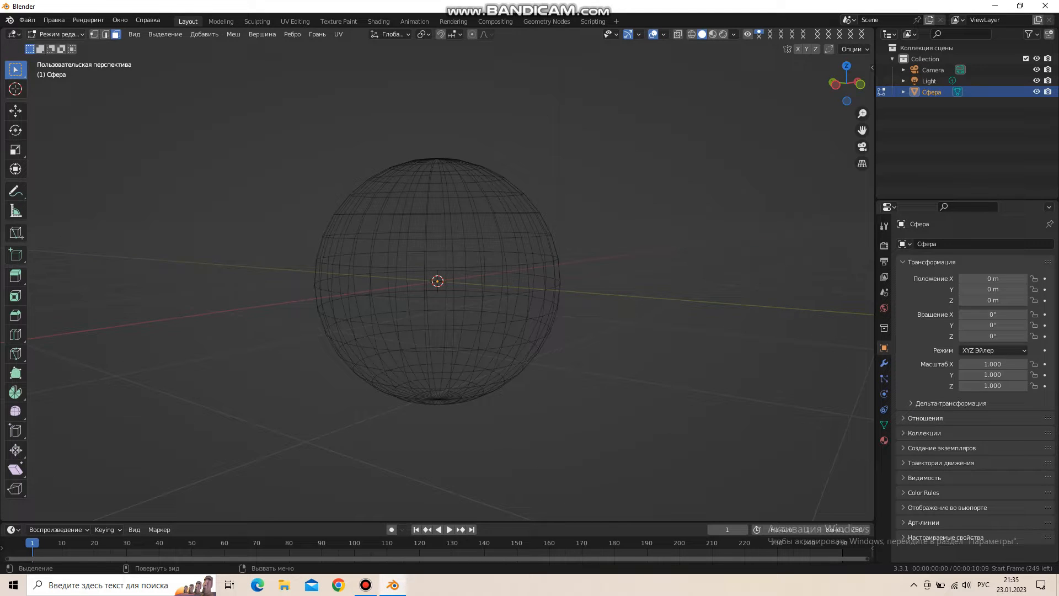
click(57, 34)
click(70, 47)
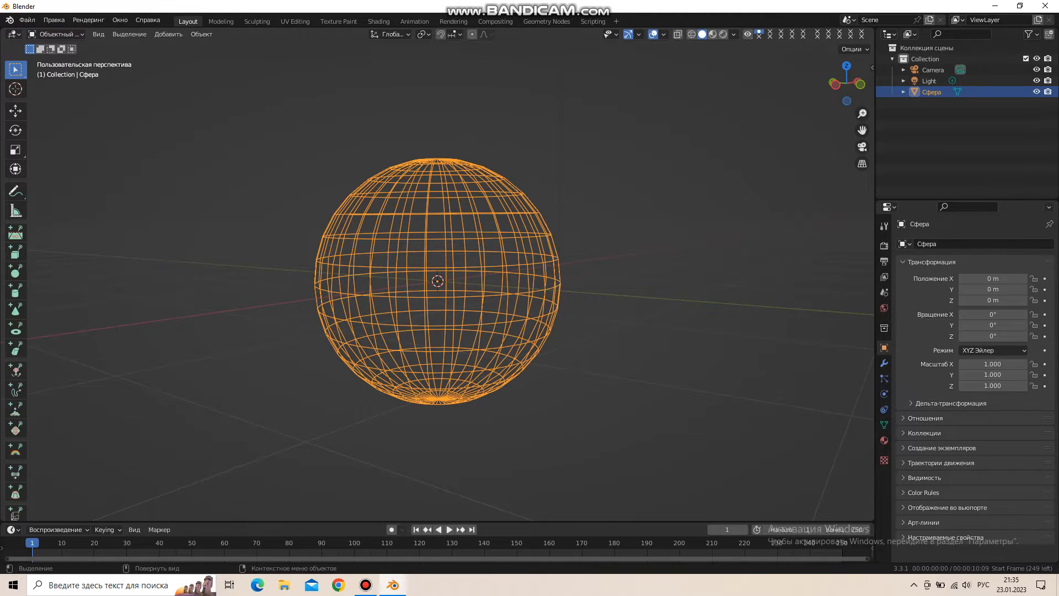
key(alt+a)
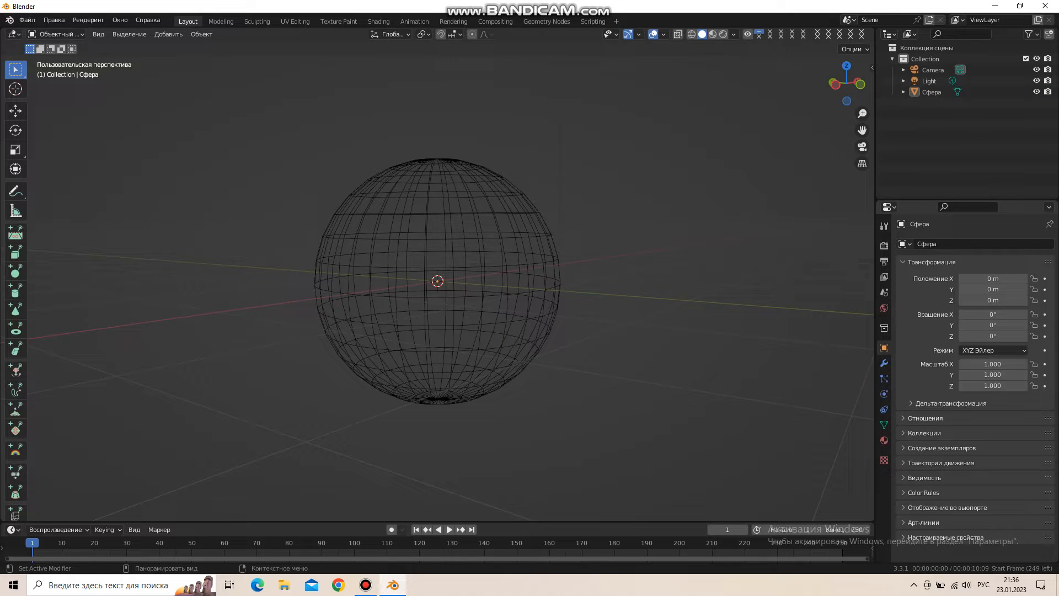
Step: Try a Solidify modifier on the wireframe sphere, examine its effect and remove it
click(884, 363)
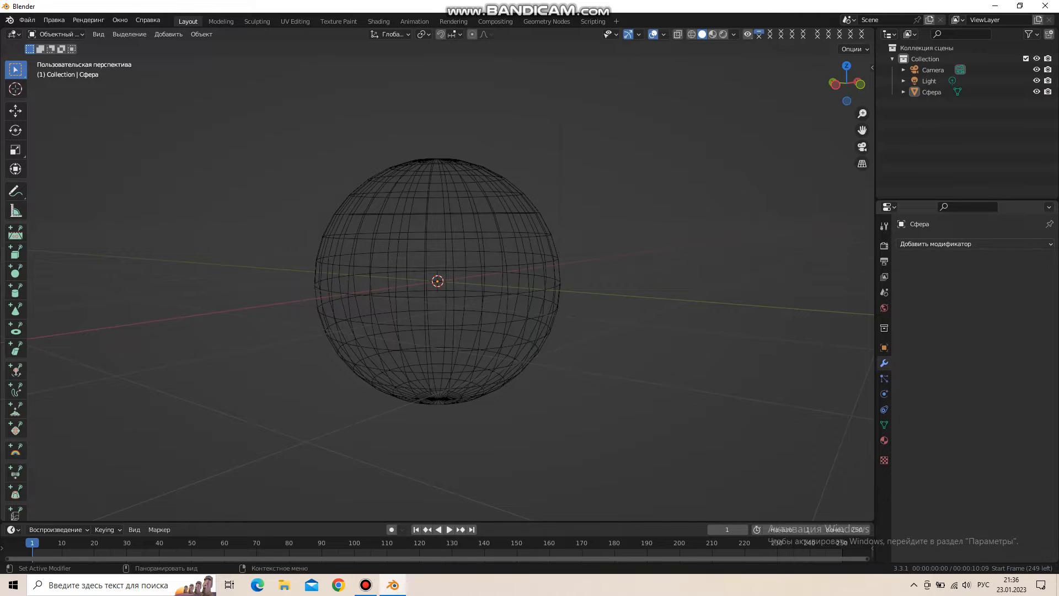
click(938, 244)
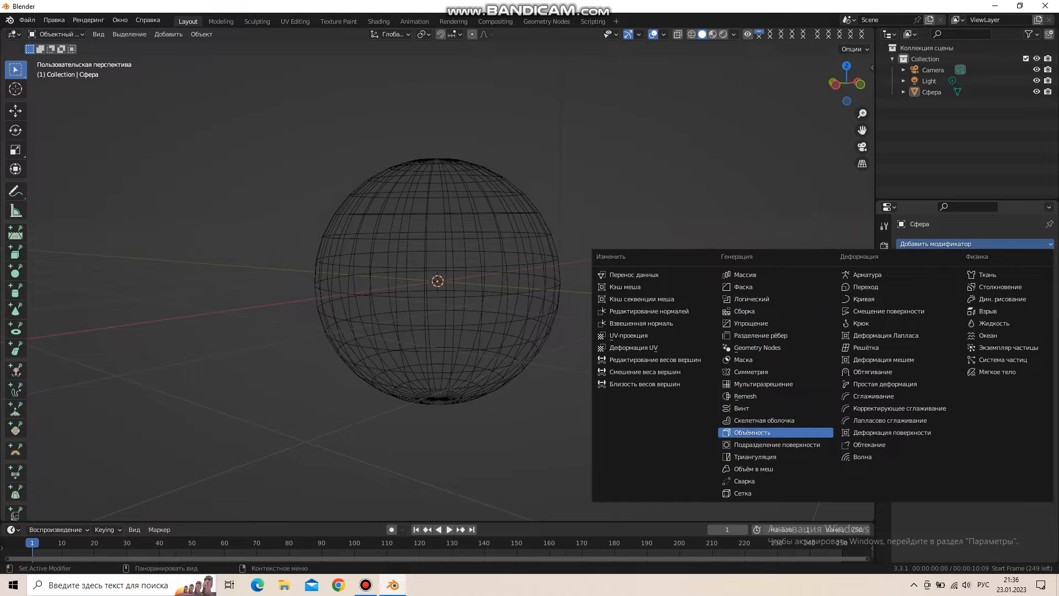
click(775, 433)
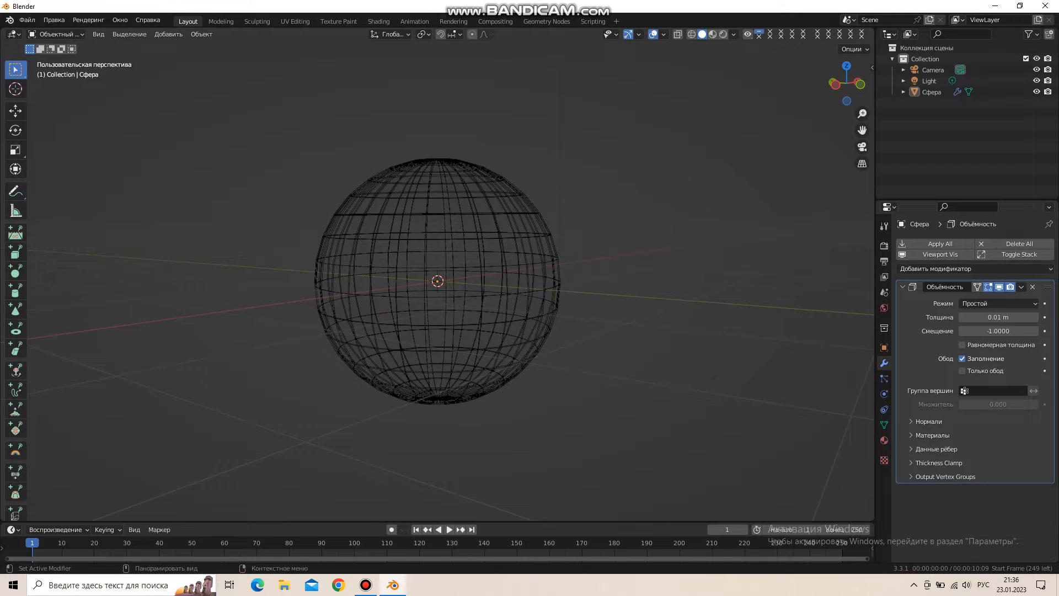
scroll(437, 281, up, 8)
scroll(437, 281, down, 9)
scroll(438, 280, up, 2)
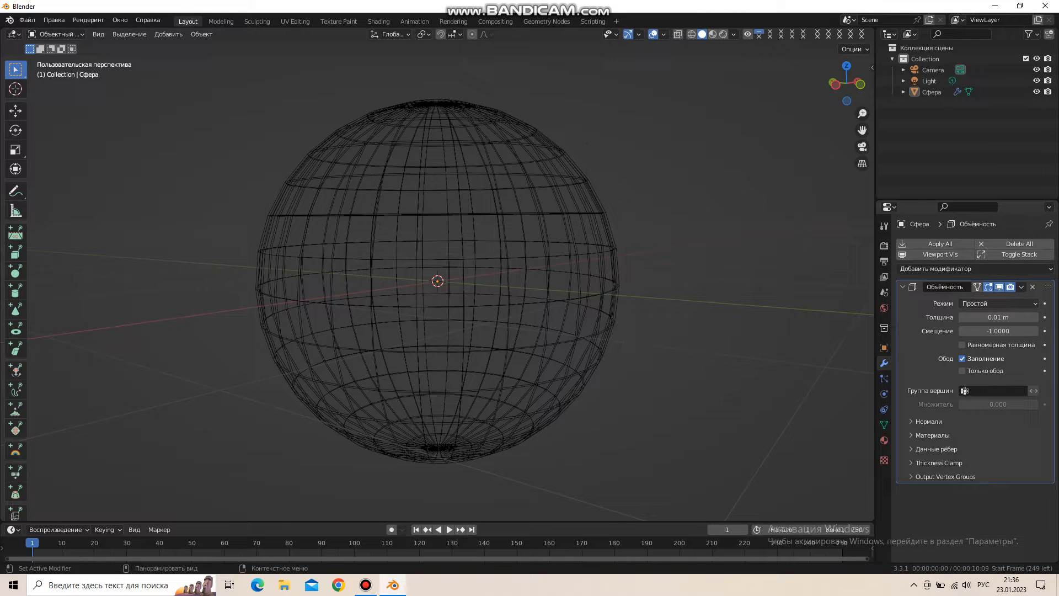
click(1032, 287)
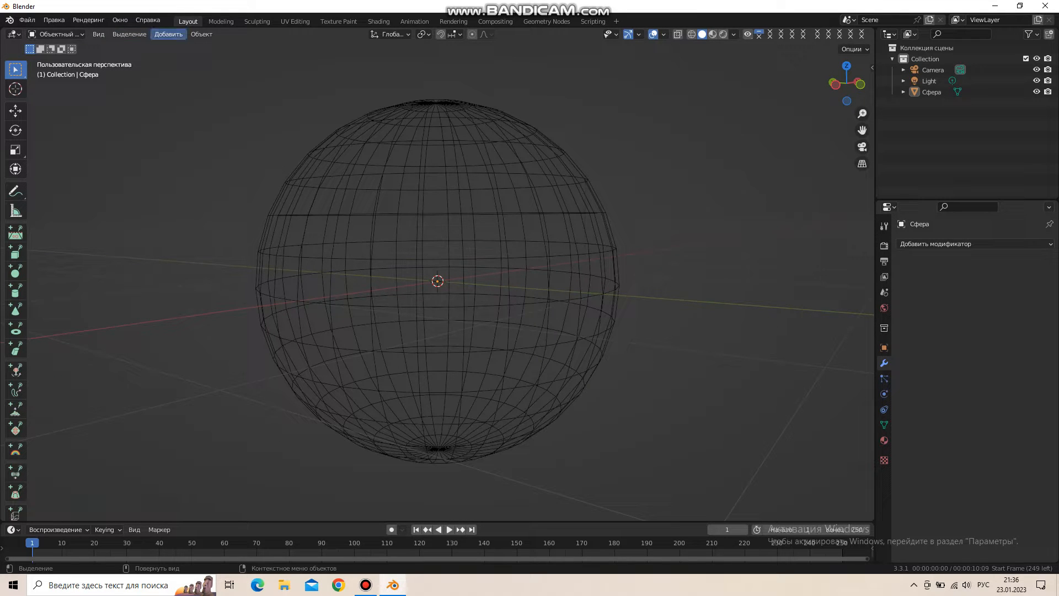
Step: Select the wireframe sphere and convert it to a curve
click(168, 34)
mouse_move(182, 47)
click(353, 295)
right_click(353, 296)
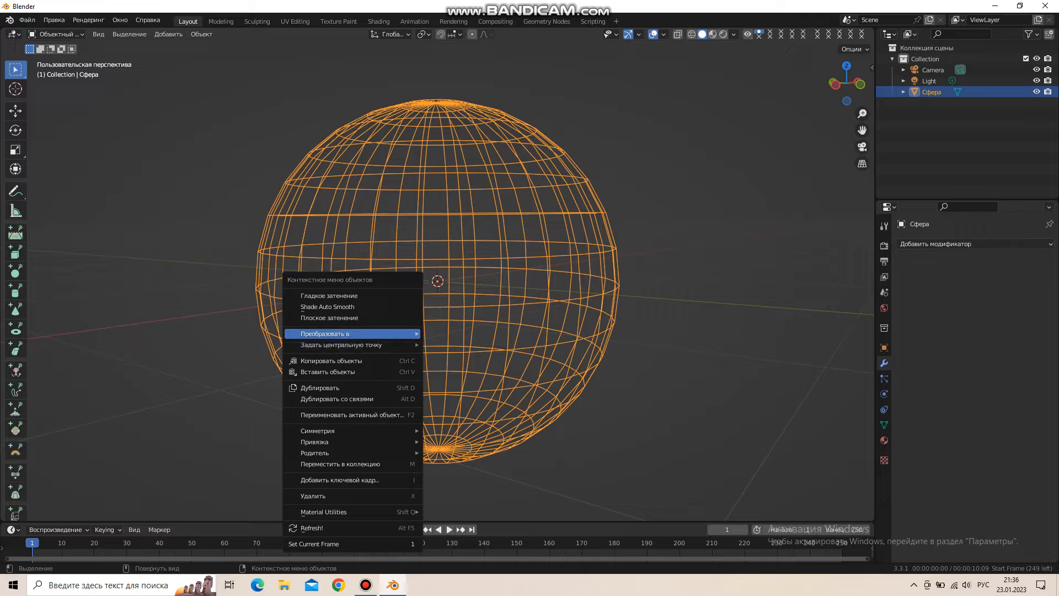
mouse_move(353, 333)
click(441, 333)
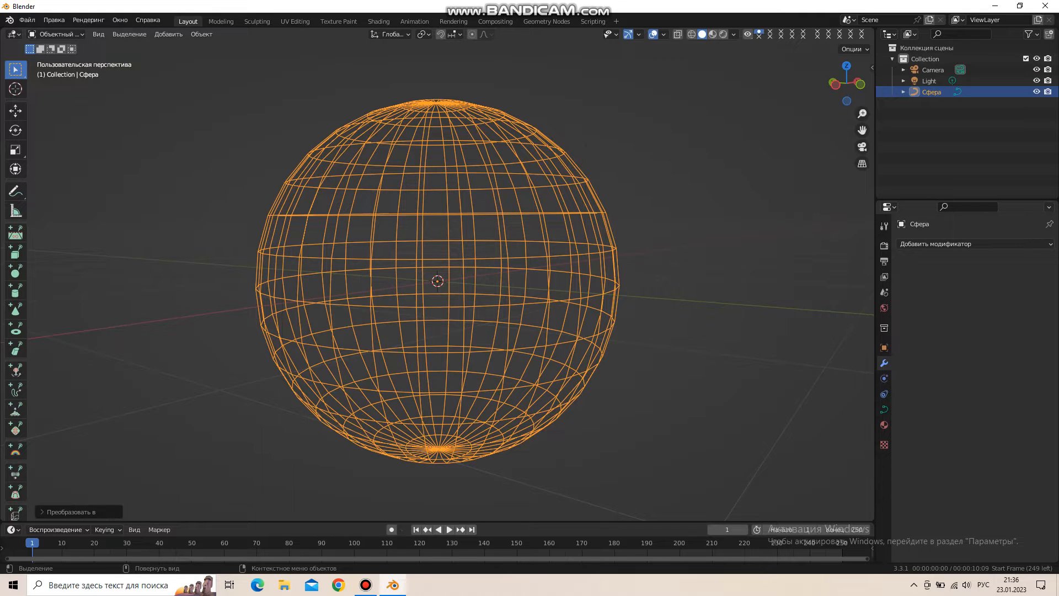
Step: Set the curve's round bevel depth to 0.02 m and deselect the sphere
click(884, 409)
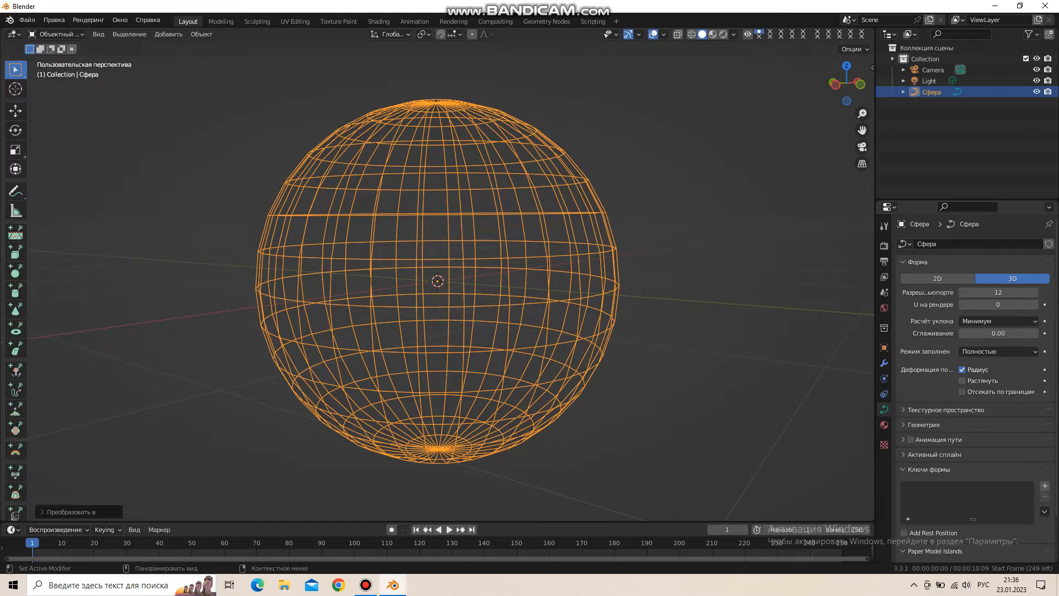
scroll(999, 303, down, 3)
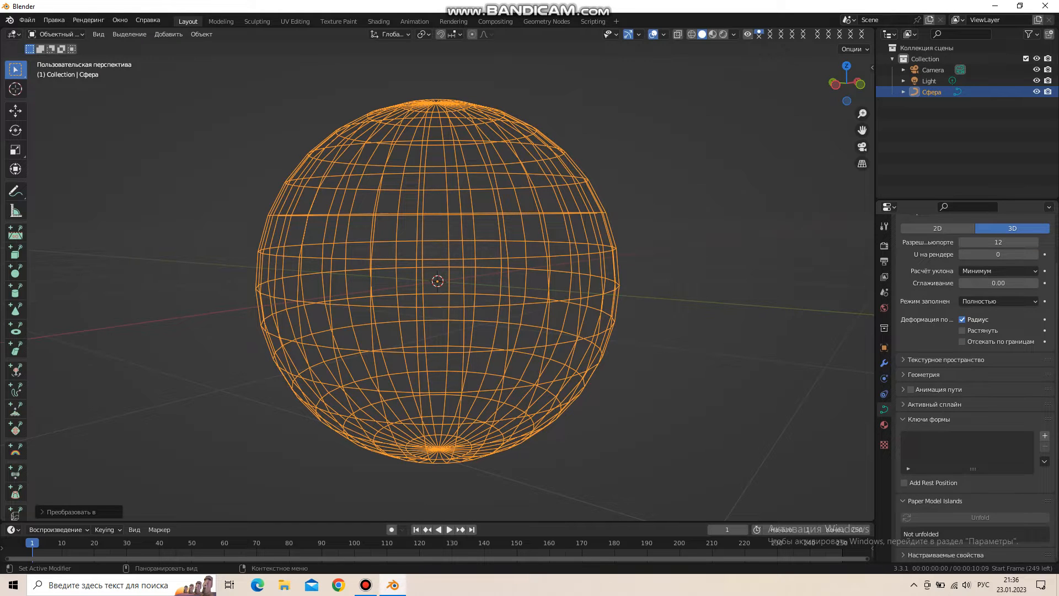
scroll(976, 386, up, 3)
click(924, 424)
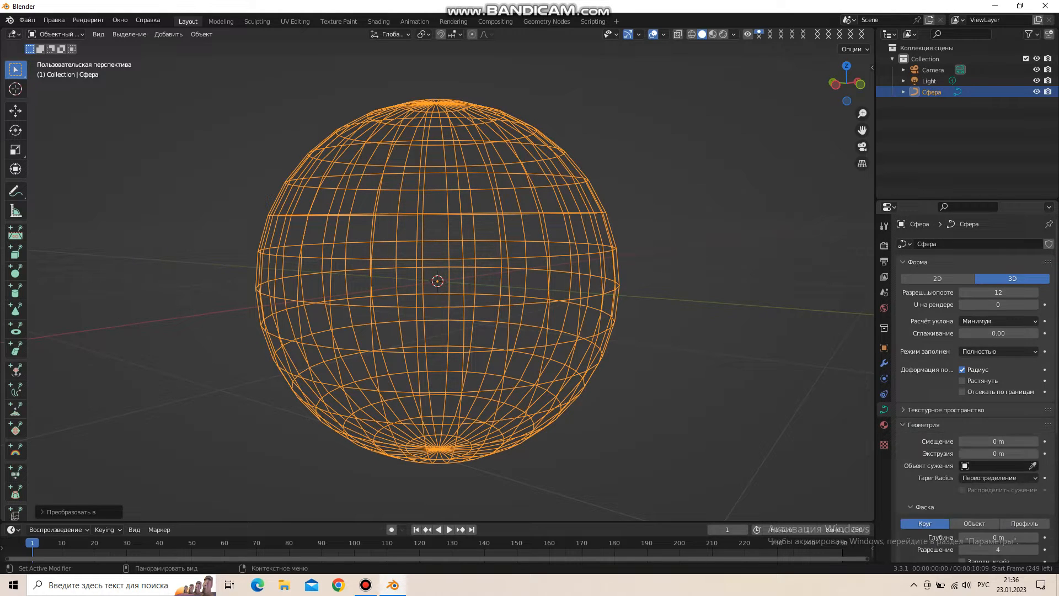
scroll(960, 433, down, 6)
click(1035, 405)
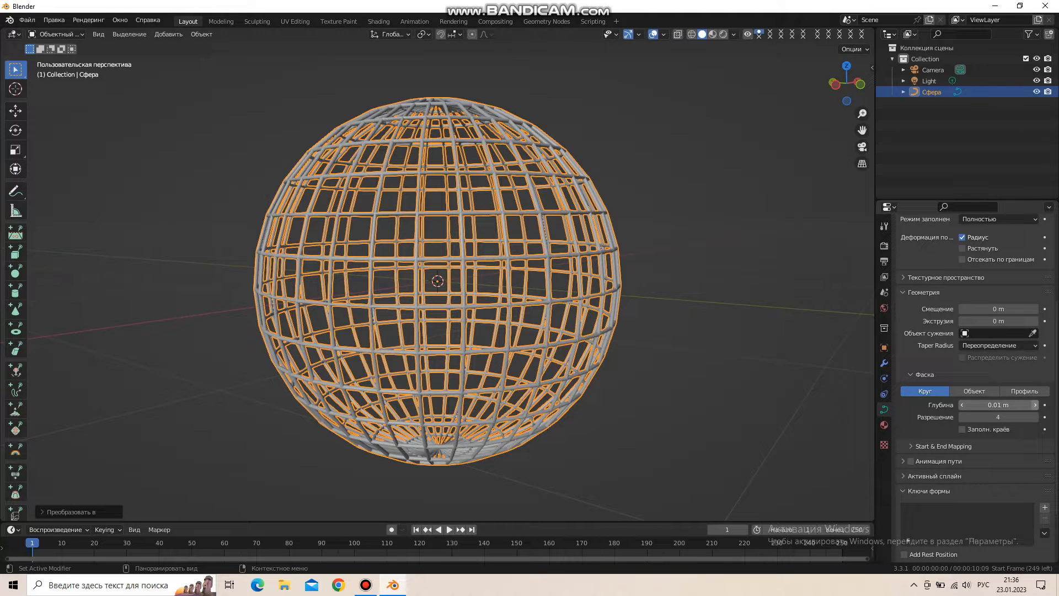
click(1036, 405)
click(717, 353)
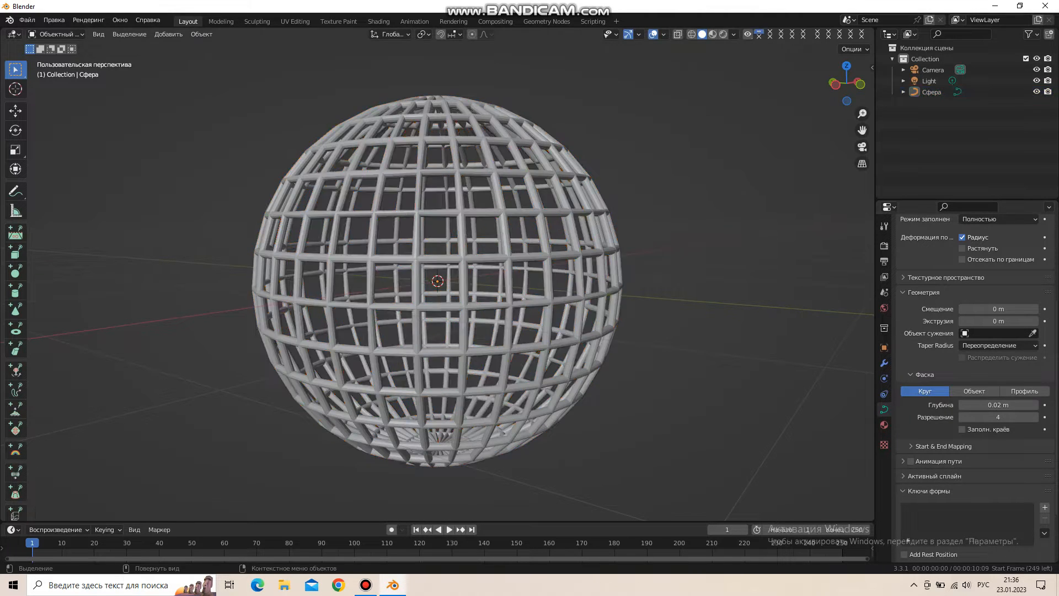
Step: Select the beveled lattice sphere and convert it from a curve to a mesh
scroll(717, 353, down, 4)
middle_drag(497, 276, 301, 282)
scroll(437, 282, up, 5)
middle_drag(442, 281, 462, 323)
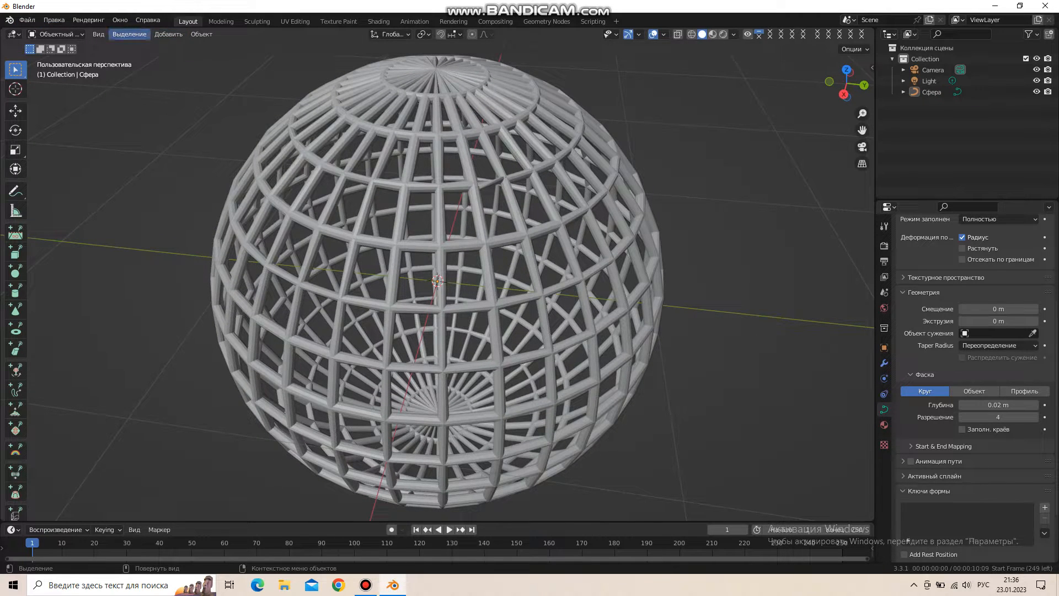
click(129, 34)
right_click(297, 197)
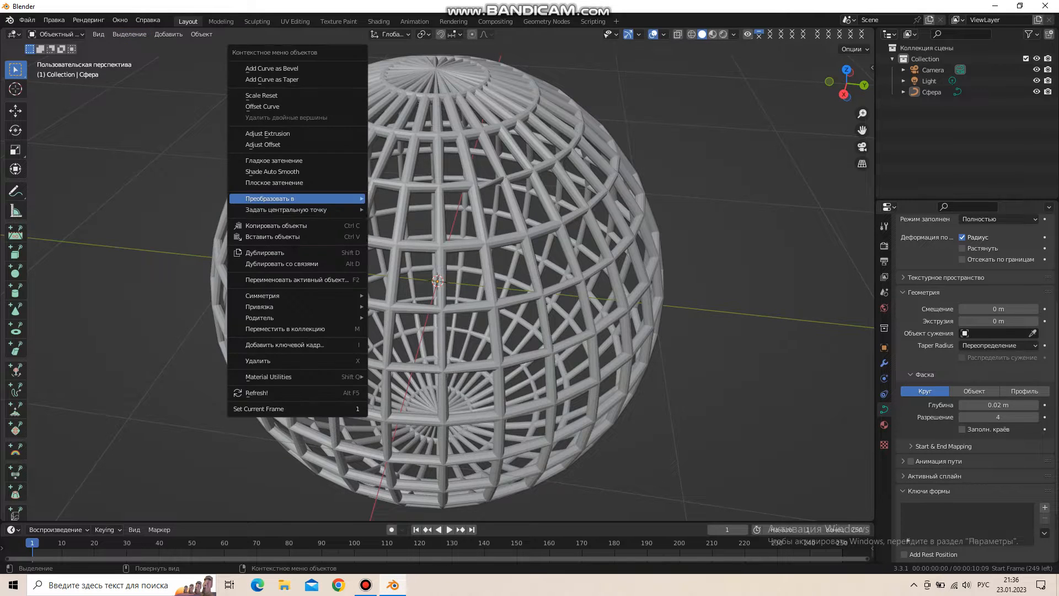
mouse_move(309, 199)
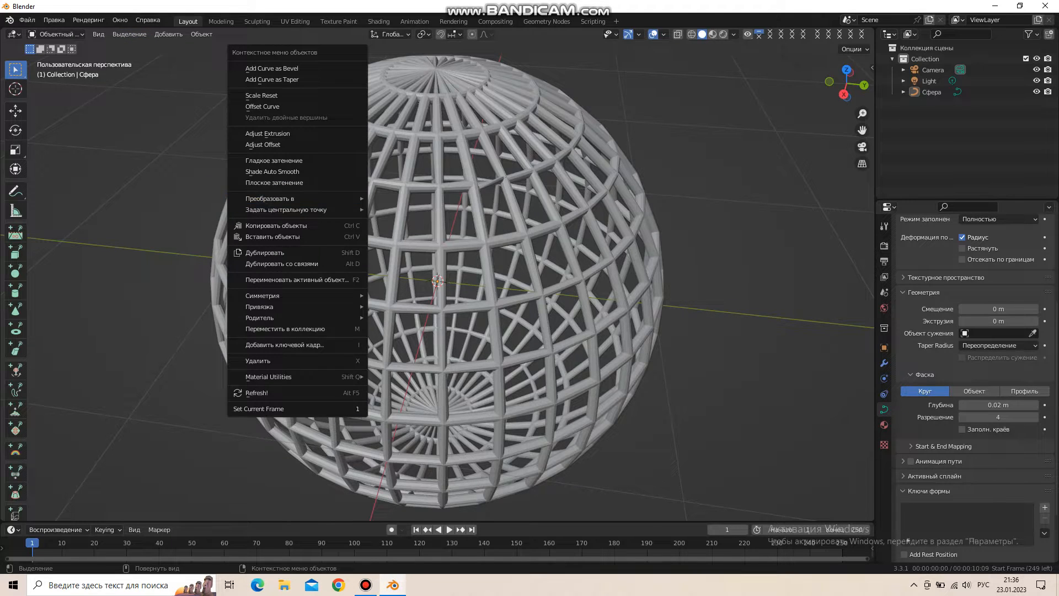
click(519, 236)
right_click(519, 236)
mouse_move(520, 236)
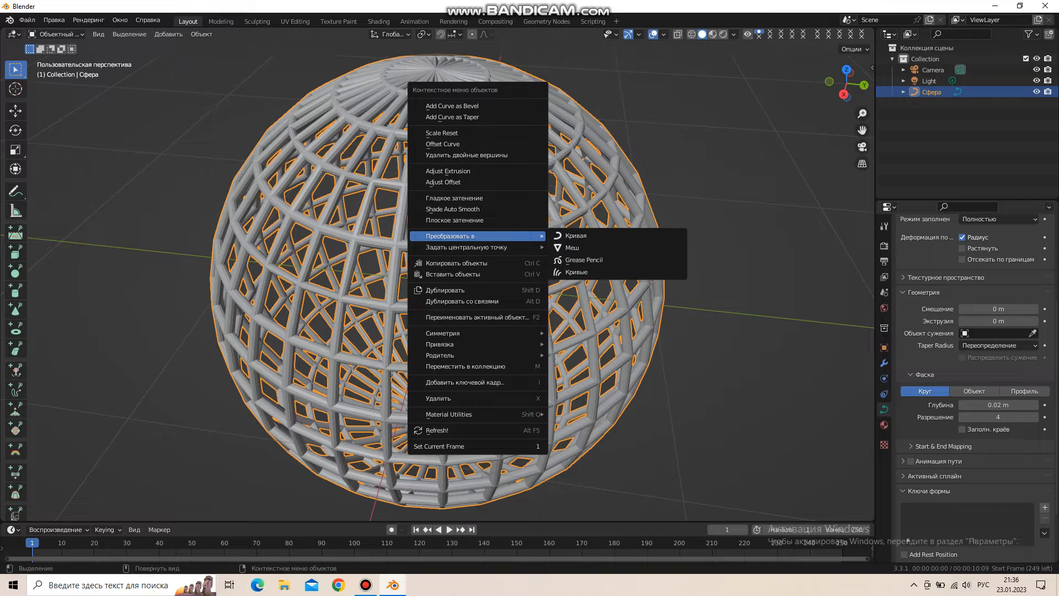
click(573, 248)
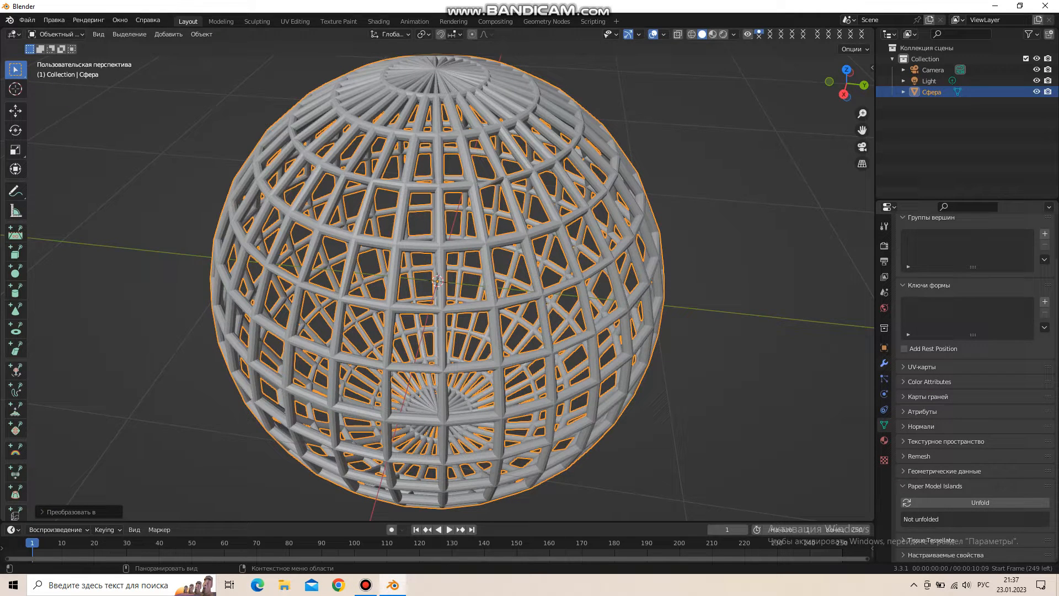
Step: Try a Simple Deform modifier on the lattice sphere, twisting it about the Z axis by 85.9°
click(884, 363)
click(937, 244)
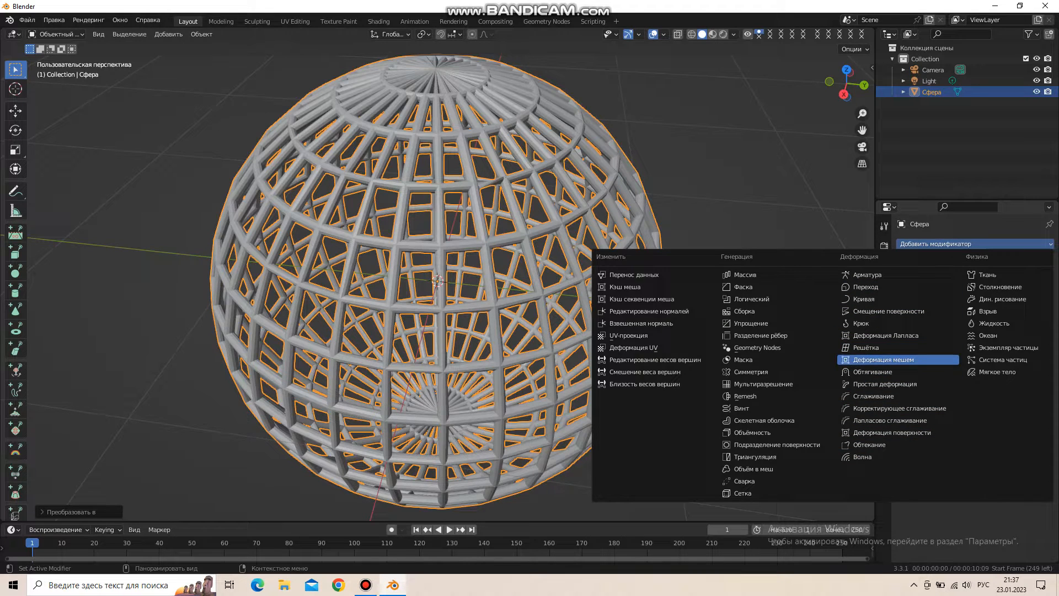
click(883, 384)
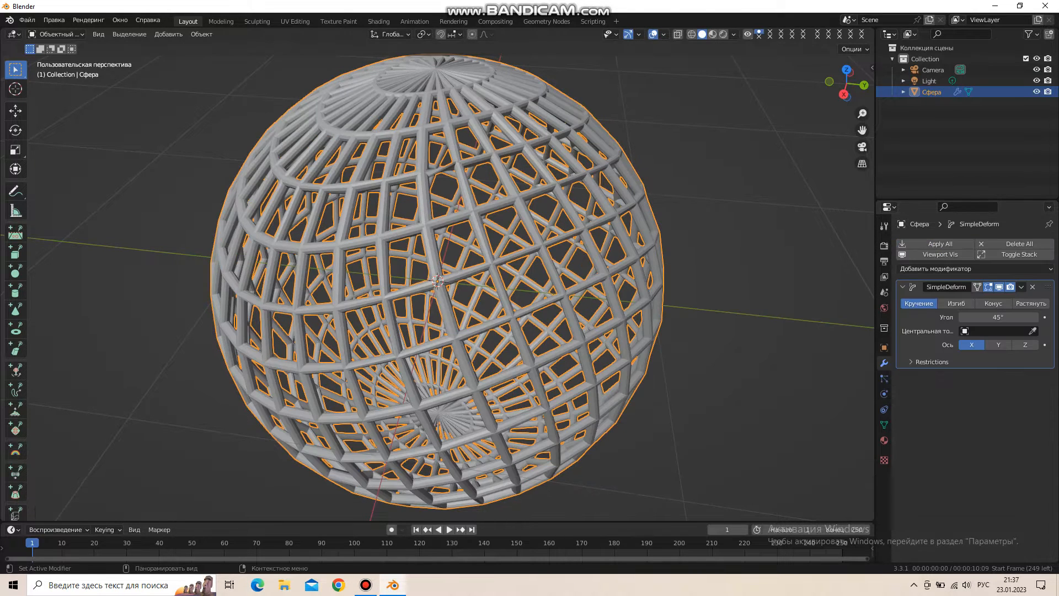
scroll(441, 309, down, 5)
middle_drag(442, 309, 174, 266)
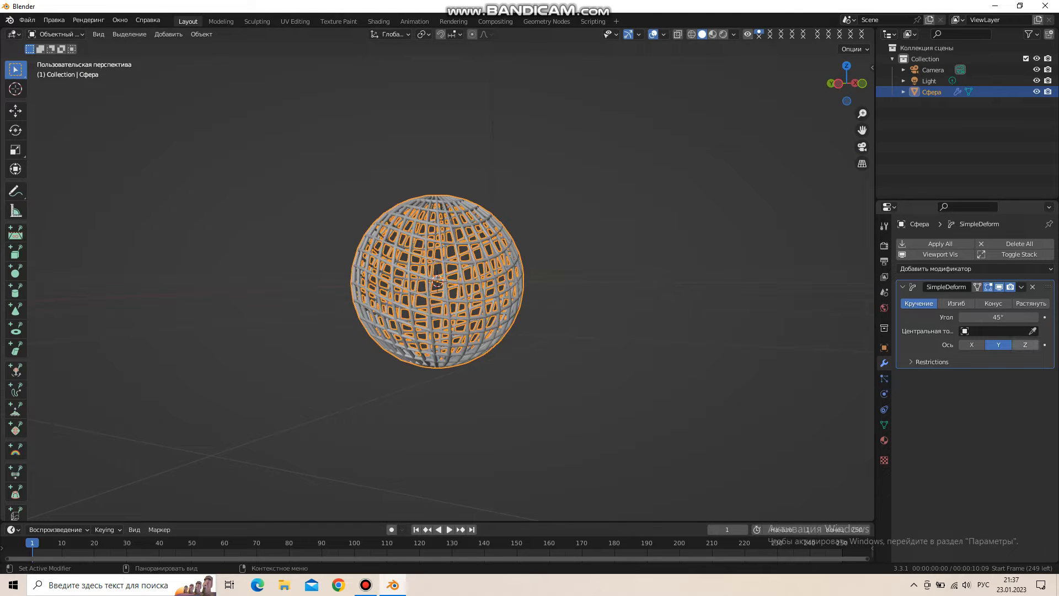
middle_drag(579, 248, 440, 246)
scroll(440, 247, up, 3)
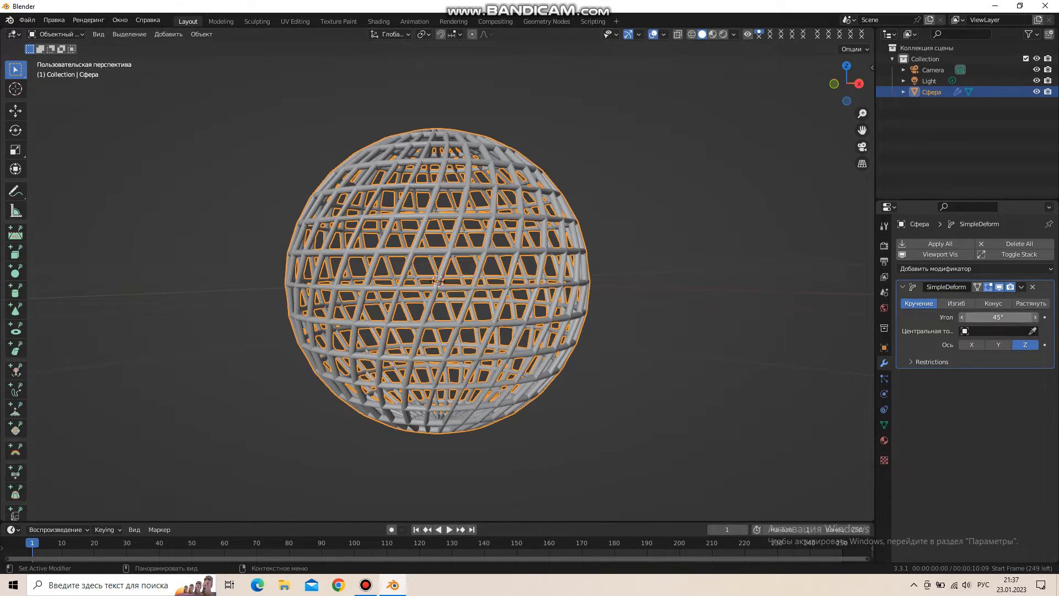
drag(998, 317, 1023, 317)
Step: Try the Bend, Taper and Stretch modes on the lattice sphere, stretching by a factor of -4.477, and remove the Simple Deform modifier
click(956, 304)
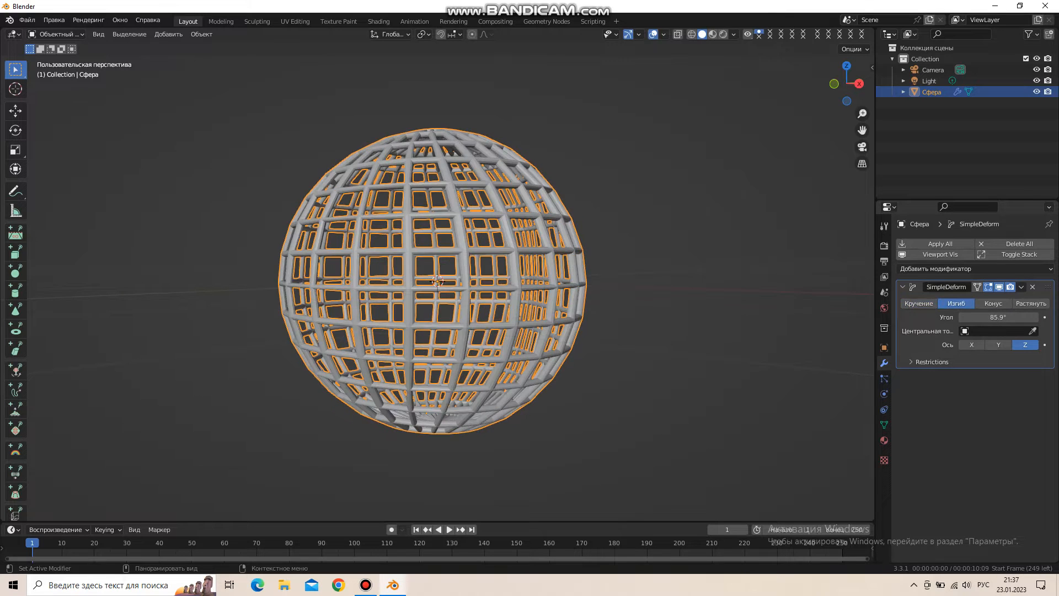
mouse_move(999, 317)
mouse_down()
mouse_move(1034, 317)
mouse_move(987, 317)
mouse_up()
scroll(607, 265, down, 3)
middle_drag(606, 265, 719, 284)
click(992, 303)
click(1030, 303)
middle_drag(745, 320, 722, 331)
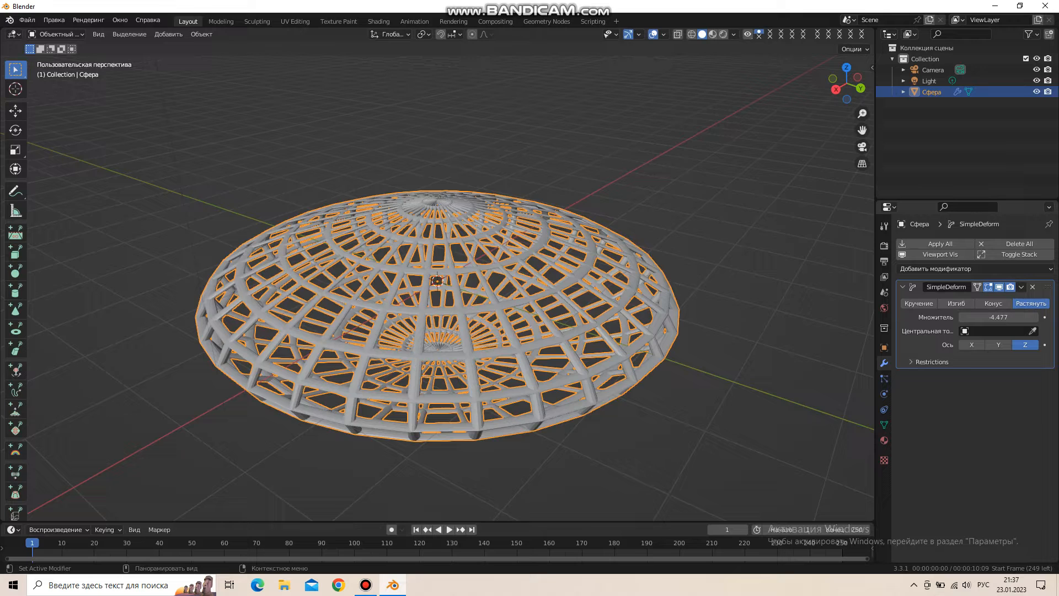
click(918, 304)
click(1033, 286)
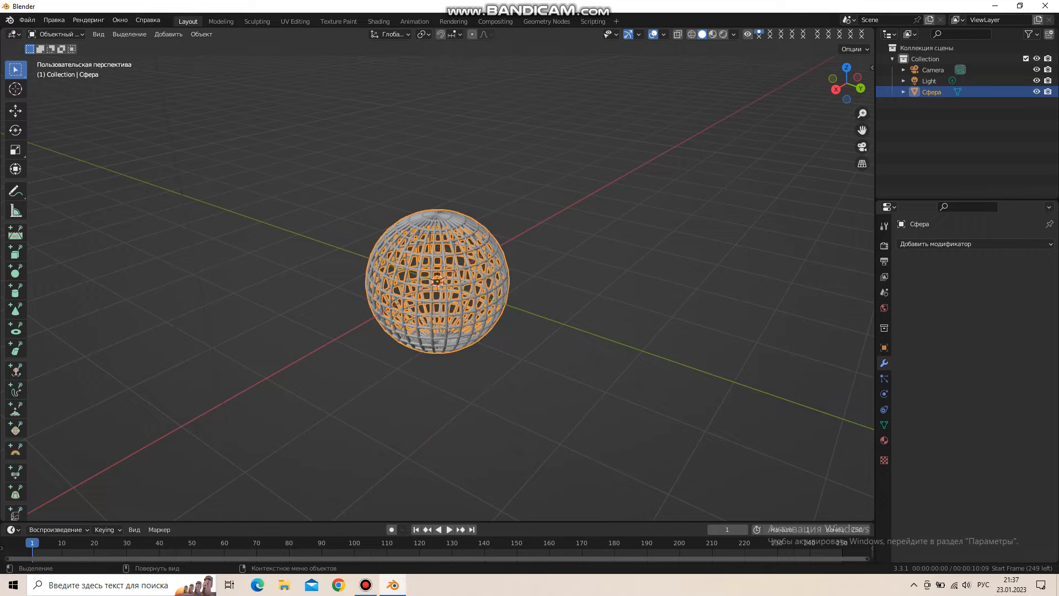
Step: Duplicate the lattice sphere and place the copy about 3.6 m along the positive X axis
key(shift+d)
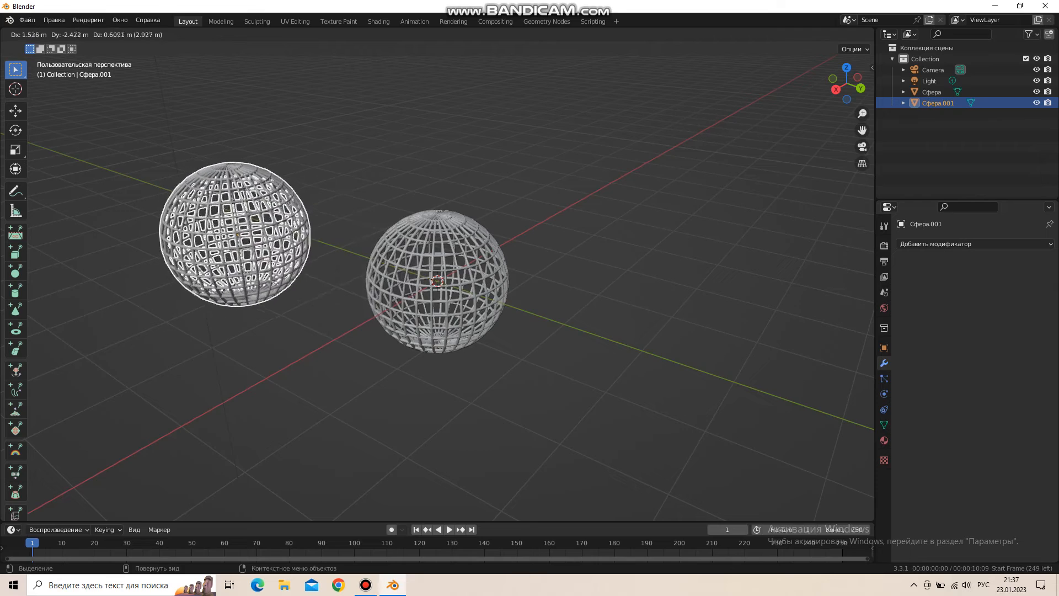
key(x)
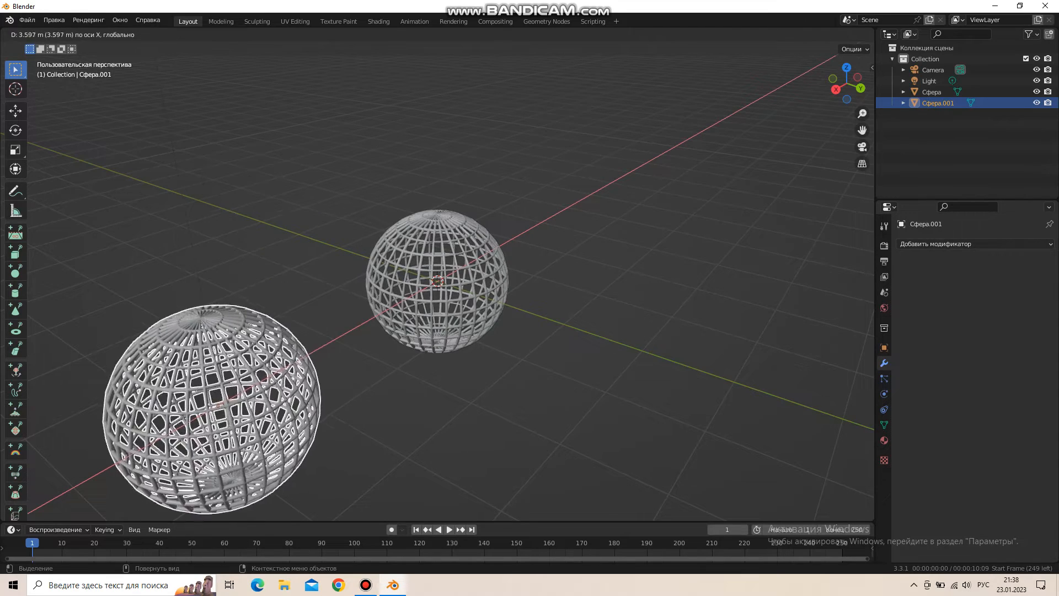
click(228, 400)
Step: Select both spheres with the light in front view and duplicate them along the negative X axis to form a row of four spheres
scroll(437, 281, down, 5)
key(KP_1)
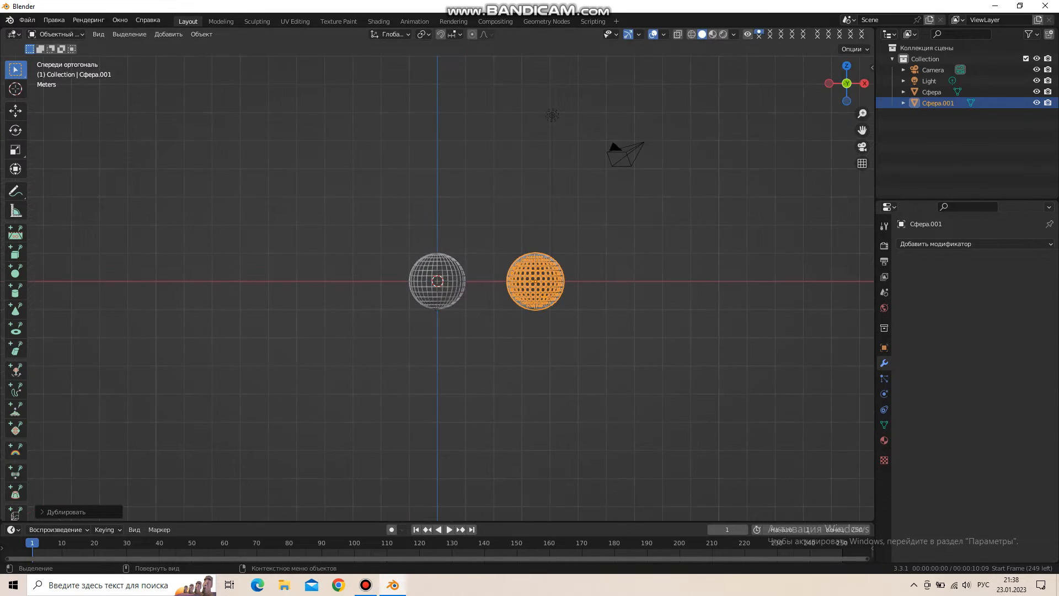
drag(659, 313, 349, 239)
key(shift+d)
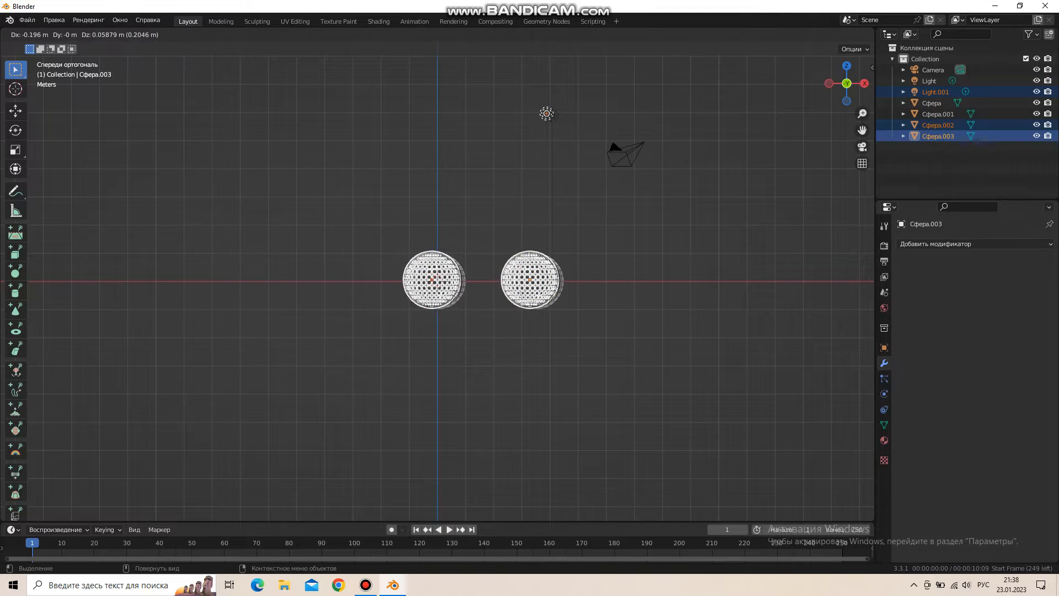
key(x)
click(343, 347)
Step: Add a Simple Deform modifier in Twist mode to the sphere just on the negative X side of the origin, with the angle at 92.9°
click(345, 283)
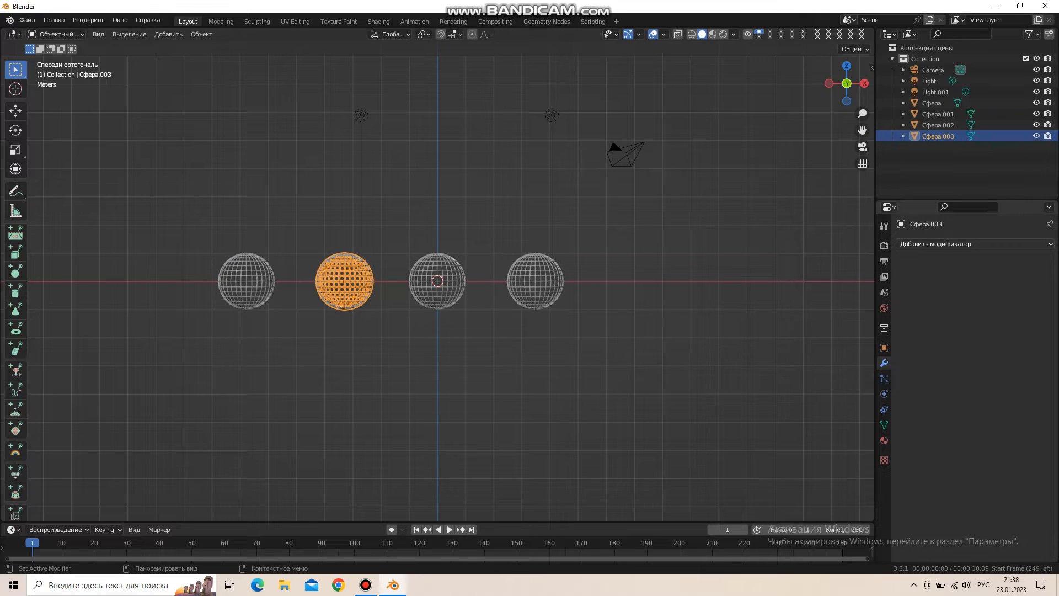
click(938, 244)
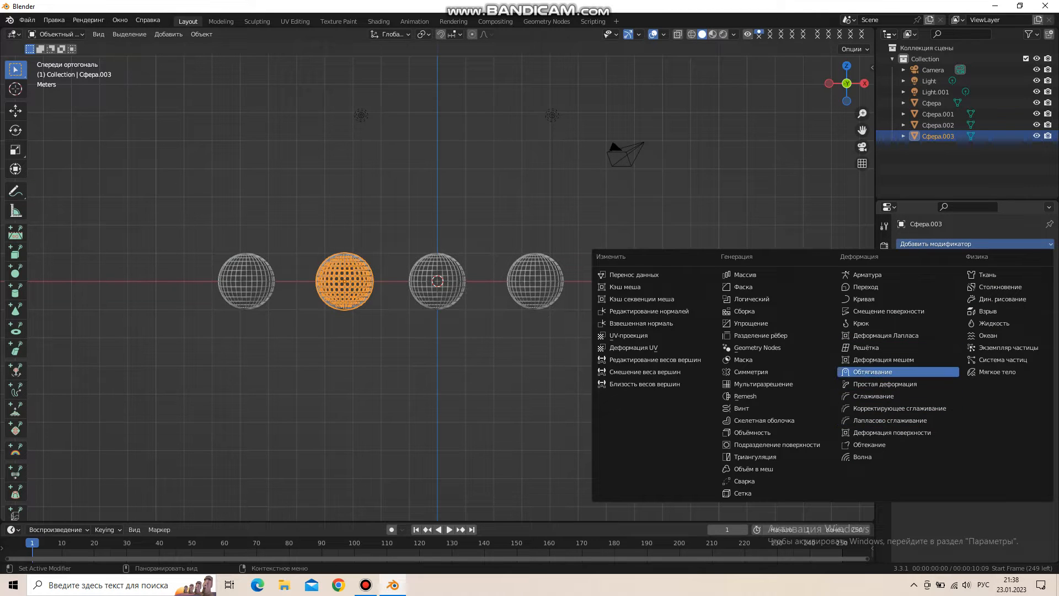
click(884, 384)
scroll(438, 281, up, 5)
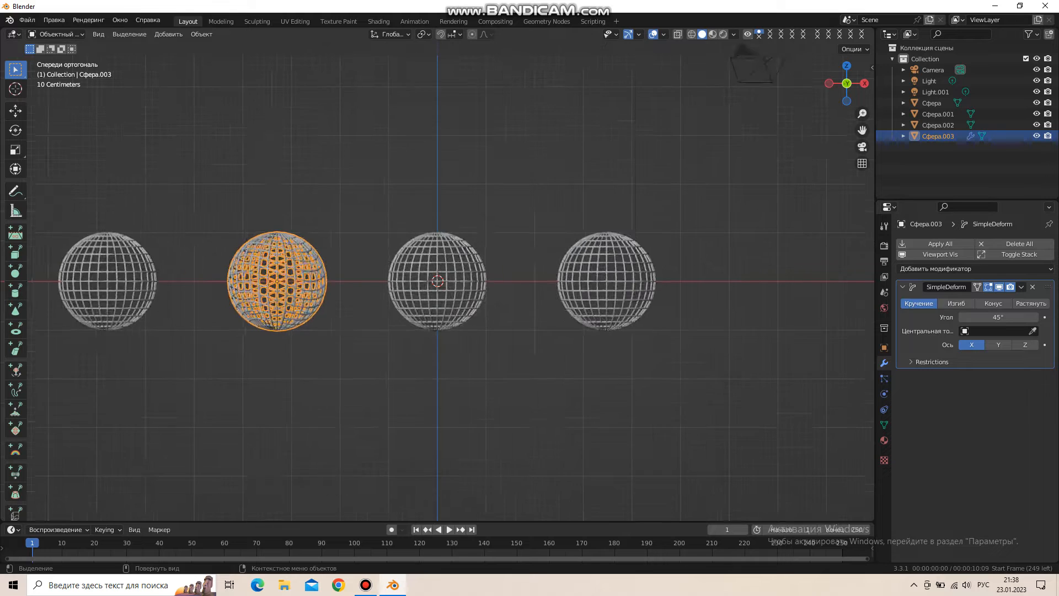
drag(997, 318, 1024, 318)
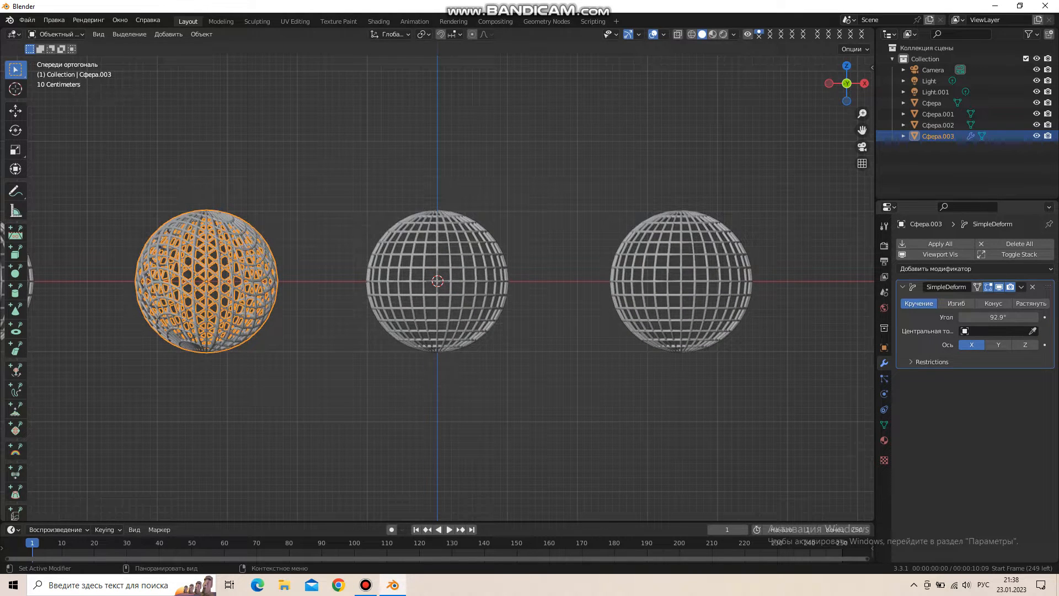
Step: Switch the sphere's twist axis to Z after trying Y, set the angle to -97° and deselect the sphere
click(998, 345)
scroll(437, 281, up, 3)
scroll(437, 281, down, 3)
middle_drag(437, 281, 648, 352)
click(1024, 344)
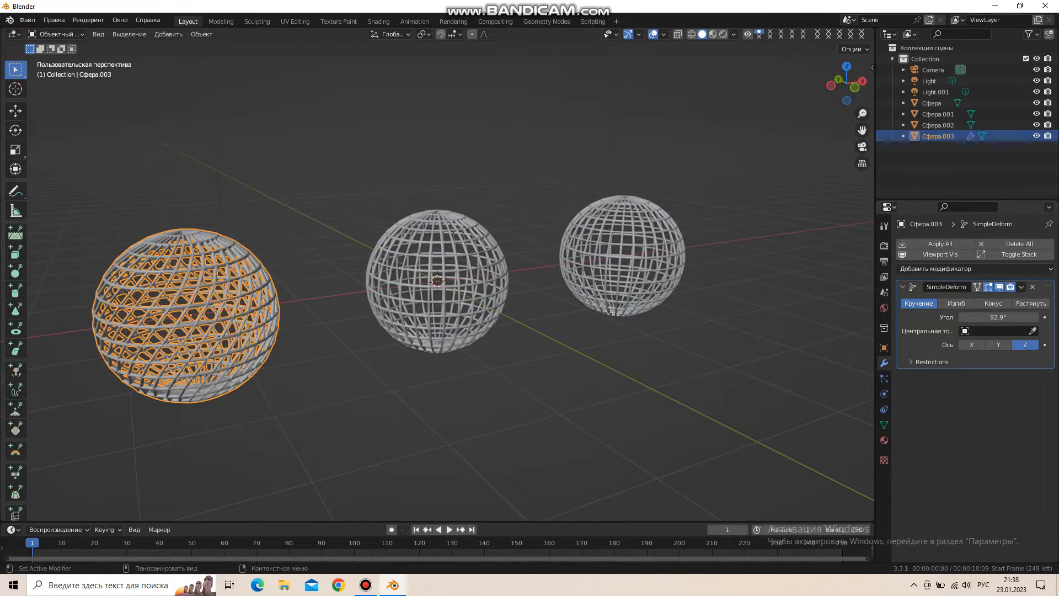
scroll(552, 309, down, 4)
mouse_move(551, 309)
middle_down()
mouse_move(557, 375)
mouse_move(474, 286)
mouse_move(554, 281)
mouse_move(551, 300)
middle_up()
scroll(551, 301, up, 5)
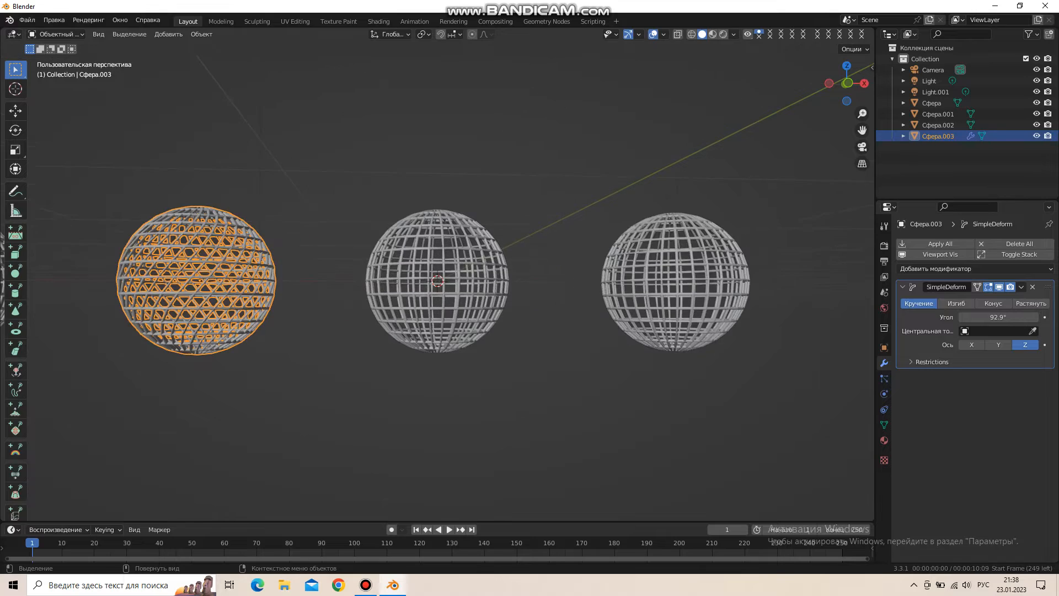
drag(999, 317, 912, 317)
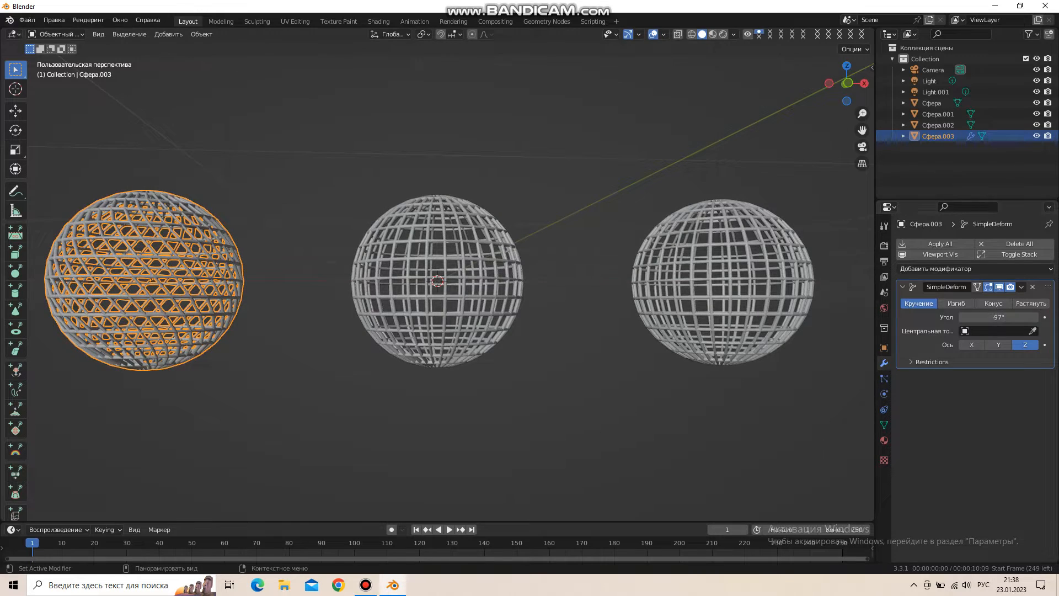
key(alt+a)
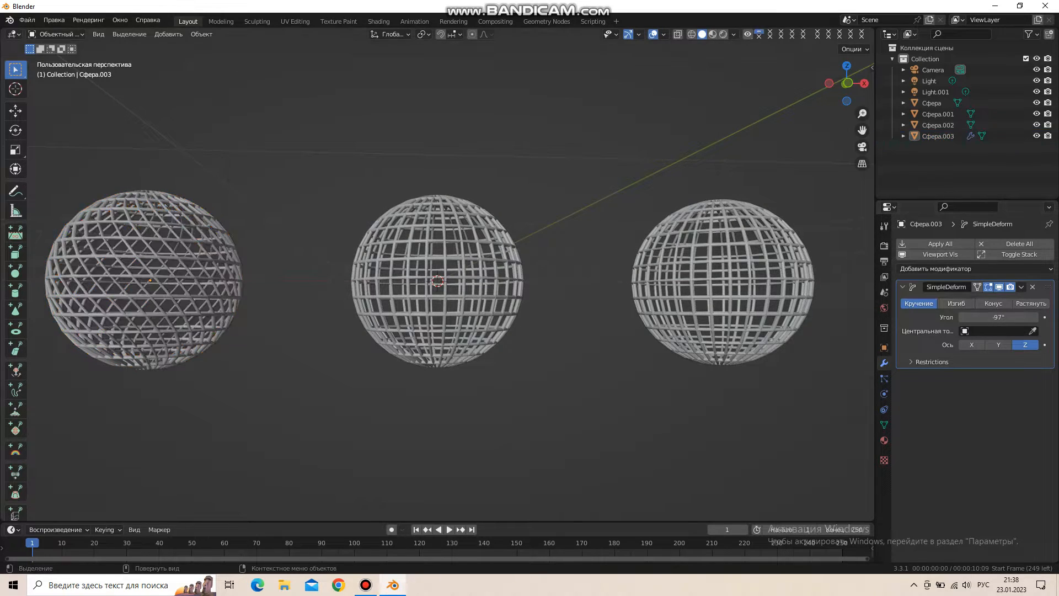
Step: Add a Simple Deform modifier to the sphere at the origin and set it to Taper along the Z axis
click(463, 276)
click(974, 244)
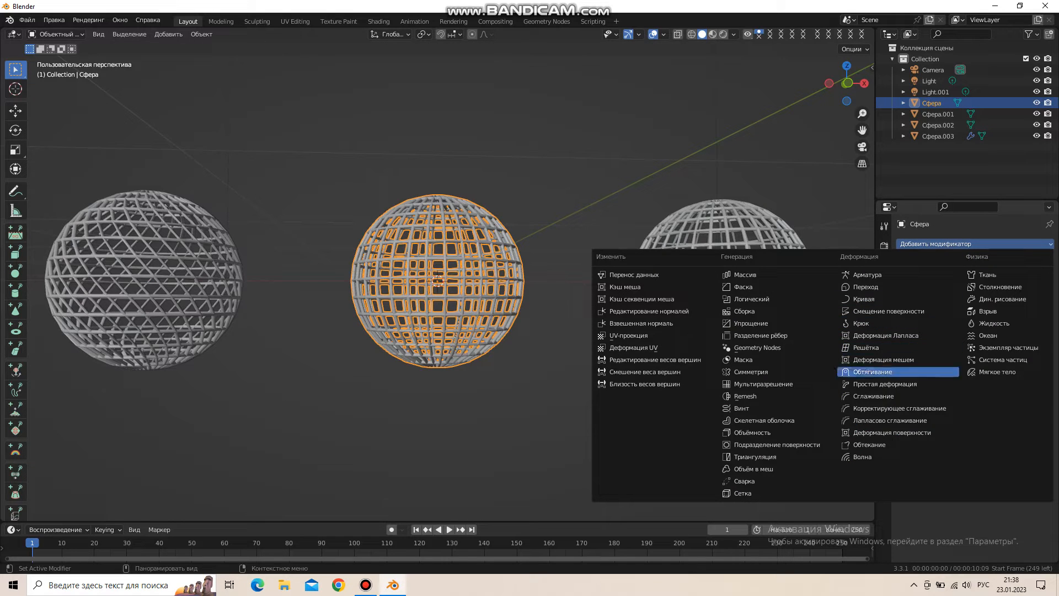
click(885, 383)
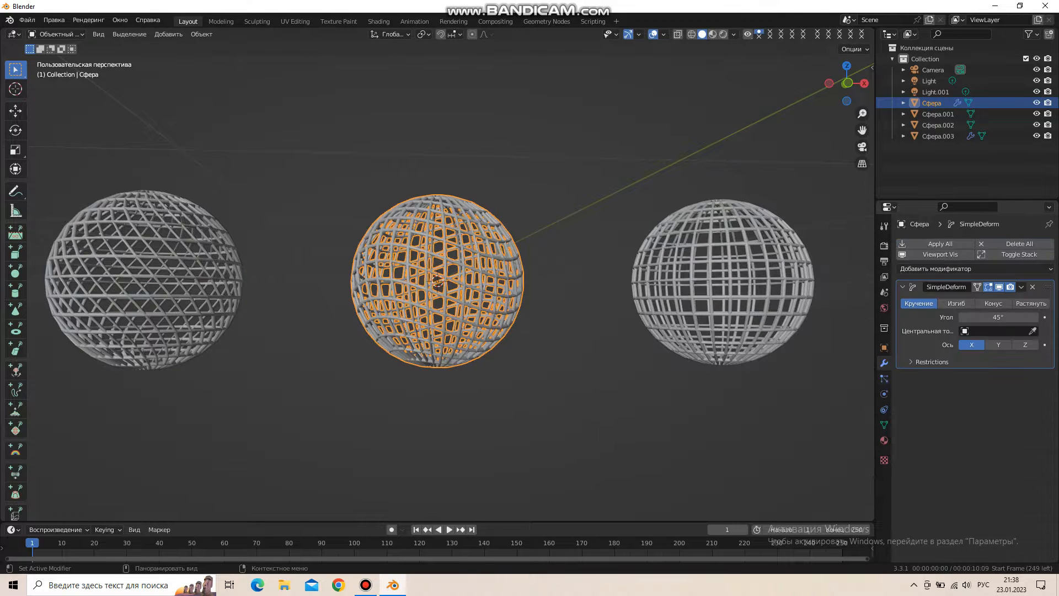
click(957, 303)
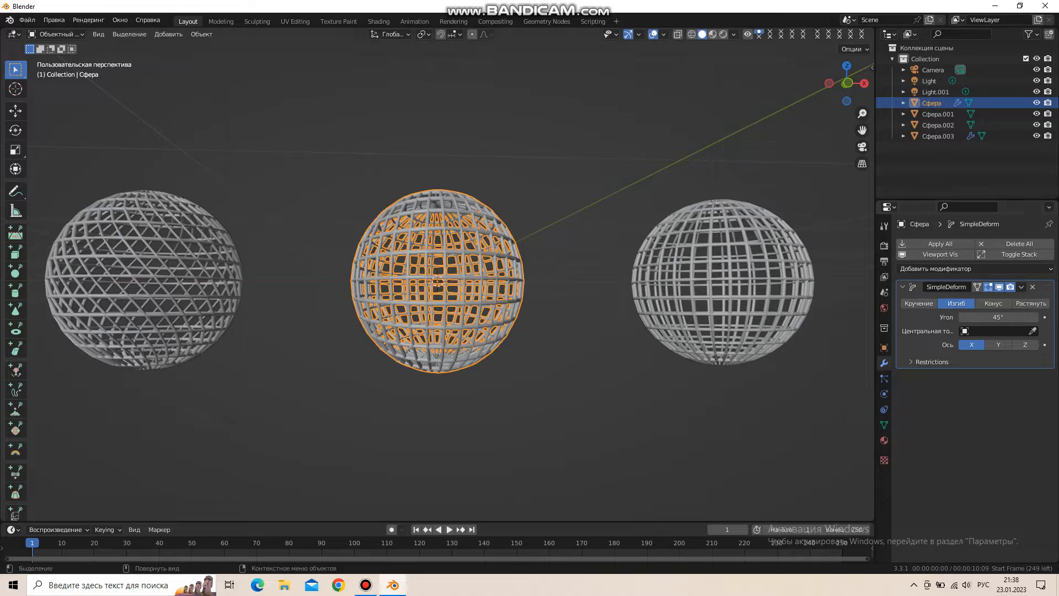
click(993, 303)
mouse_move(438, 282)
middle_down()
mouse_move(400, 290)
mouse_move(389, 306)
mouse_move(437, 282)
mouse_move(414, 154)
mouse_move(438, 281)
mouse_move(419, 287)
mouse_move(408, 259)
mouse_move(438, 280)
middle_up()
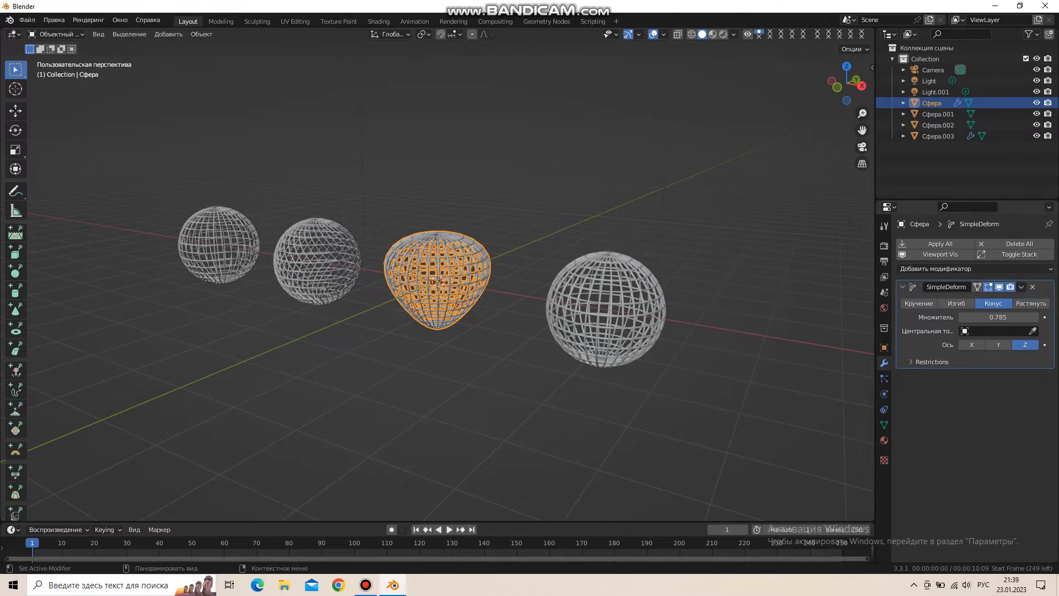
Step: Adjust the taper factor of the sphere at the origin to 1.055
mouse_move(438, 280)
middle_down()
mouse_move(411, 279)
mouse_move(419, 259)
mouse_move(438, 279)
middle_up()
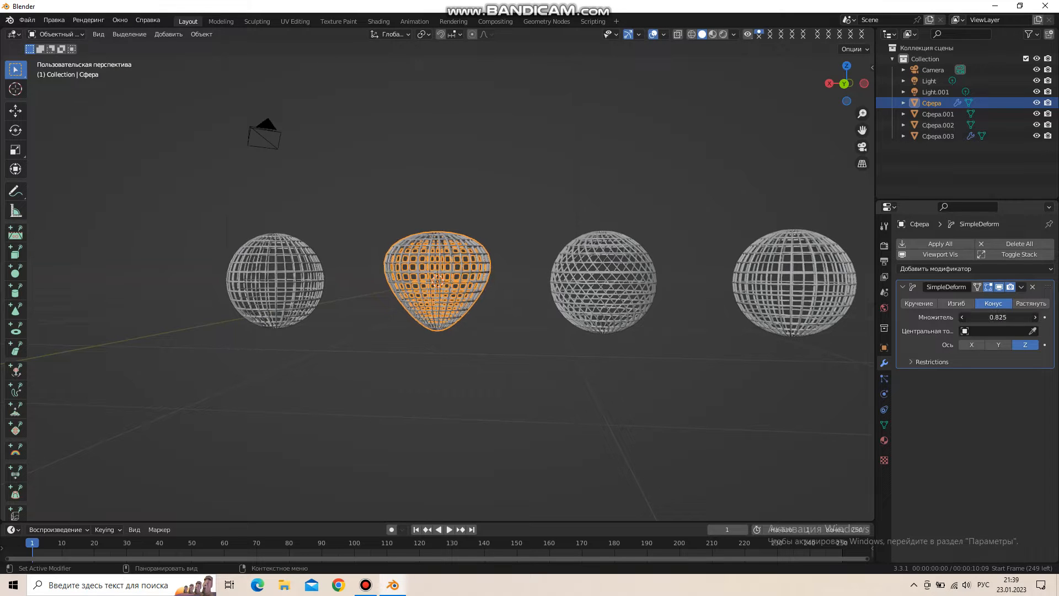
mouse_move(998, 317)
mouse_down()
mouse_move(1031, 317)
mouse_move(1003, 317)
mouse_up()
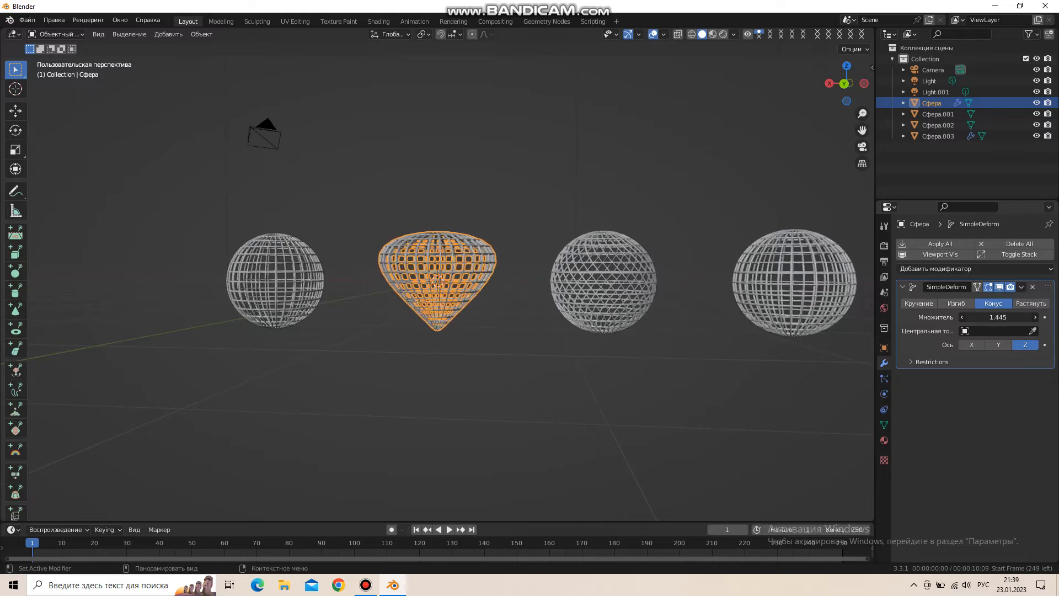
drag(998, 318, 996, 317)
middle_drag(662, 297, 402, 300)
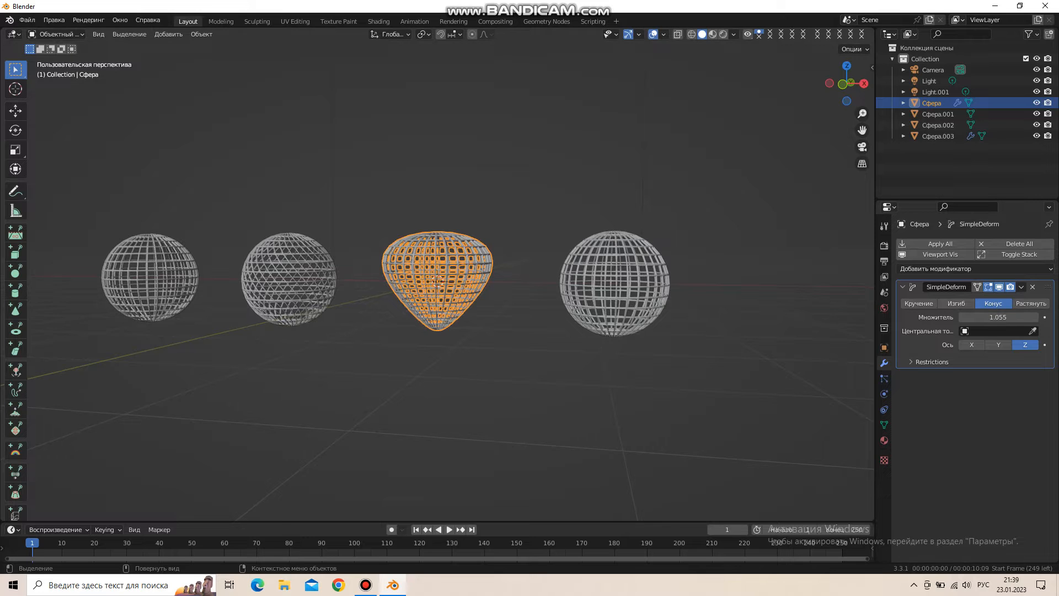
Step: Add a Simple Deform modifier in Stretch mode to the sphere at the positive X end of the row
click(617, 275)
click(974, 244)
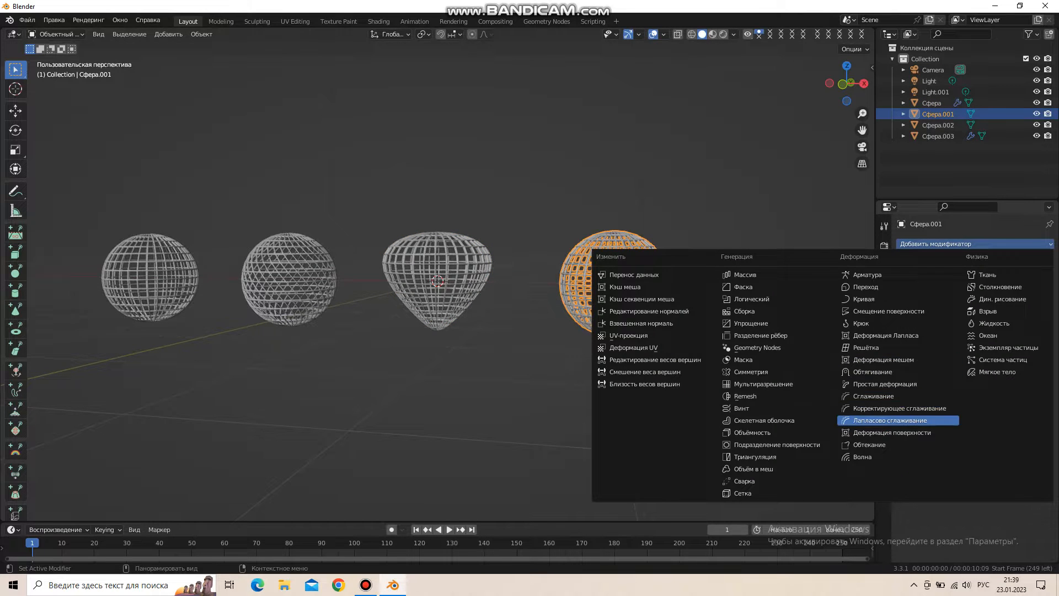
click(883, 384)
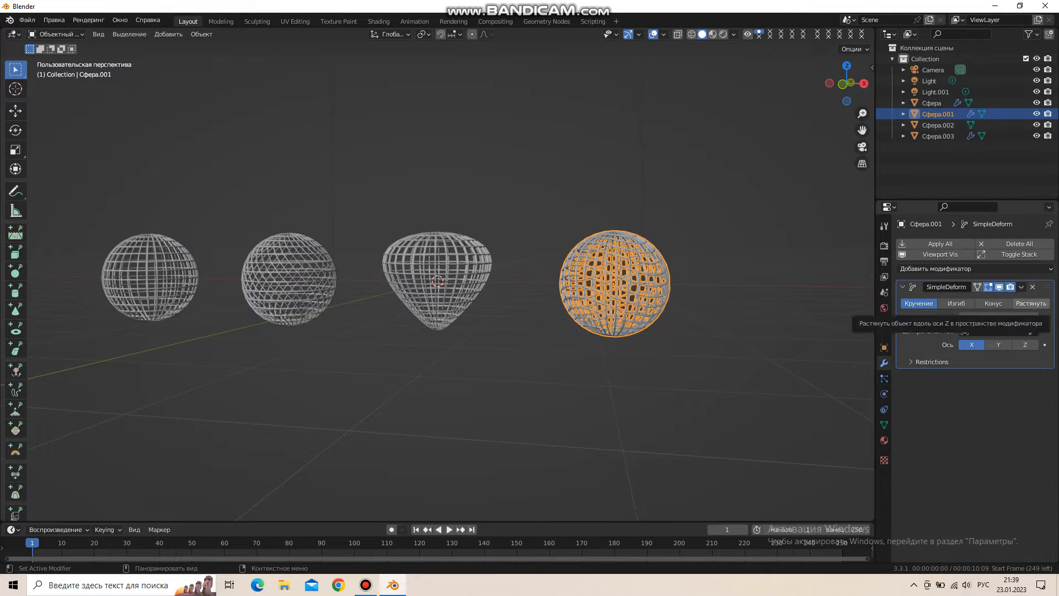
click(1031, 303)
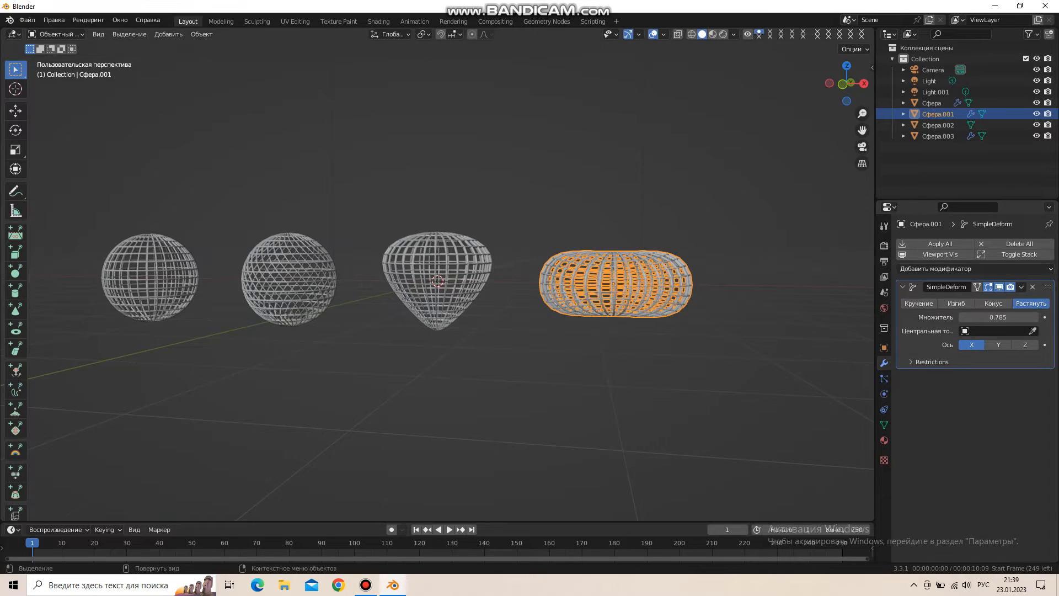
mouse_move(634, 308)
middle_down()
mouse_move(618, 389)
mouse_move(557, 356)
mouse_move(601, 315)
mouse_move(622, 312)
middle_up()
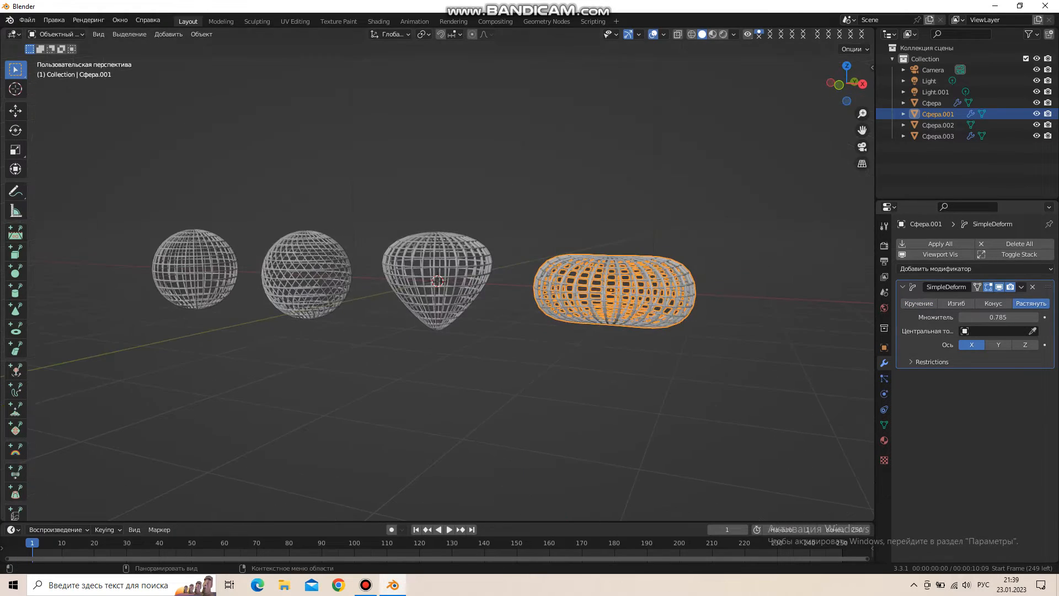
Step: Try the Y axis for the stretch of the sphere at the row's positive X end, settle on Z and deselect it
click(998, 345)
click(1025, 345)
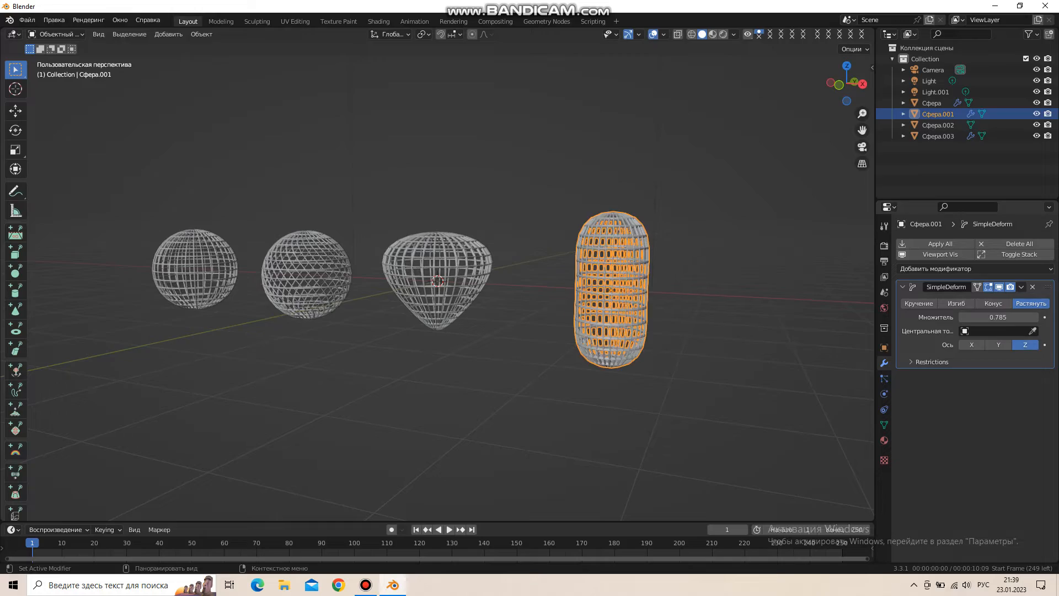
mouse_move(662, 309)
middle_down()
mouse_move(617, 386)
mouse_move(422, 303)
mouse_move(562, 328)
mouse_move(678, 312)
middle_up()
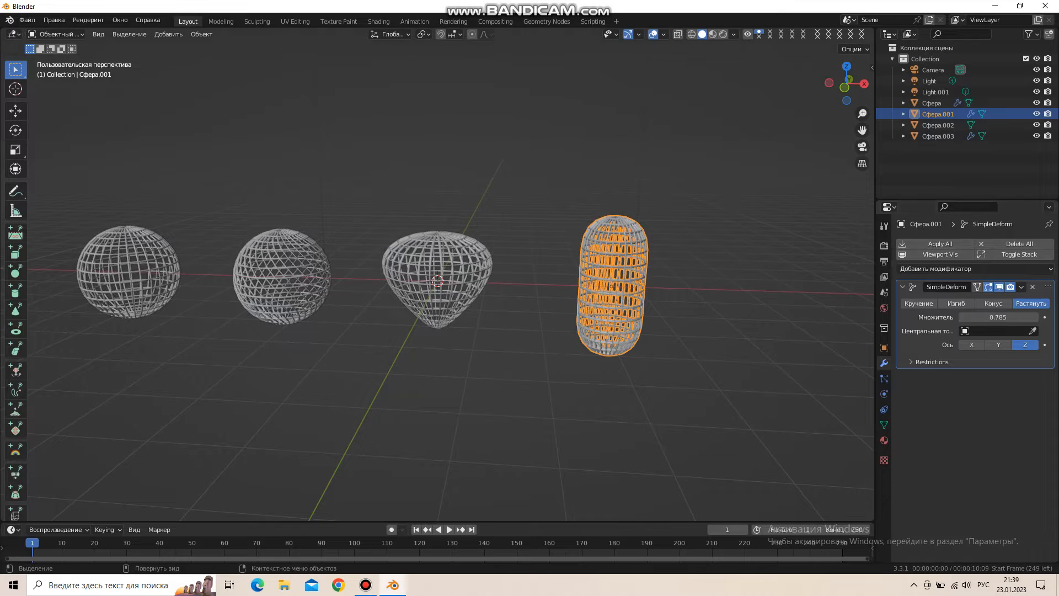
click(734, 238)
scroll(734, 237, down, 2)
scroll(449, 273, down, 2)
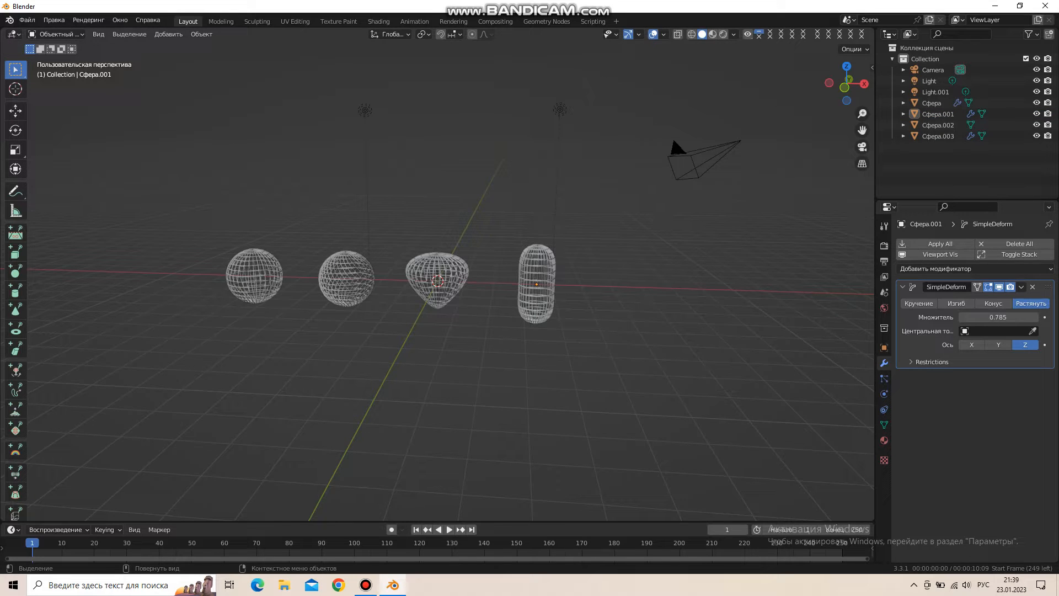
drag(308, 235, 591, 359)
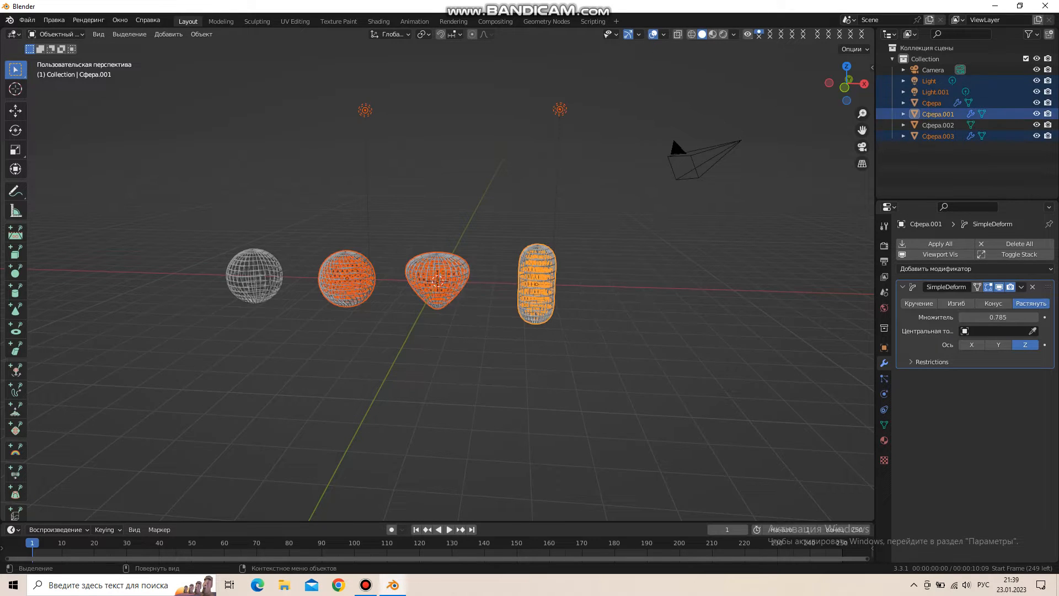
click(624, 220)
click(560, 109)
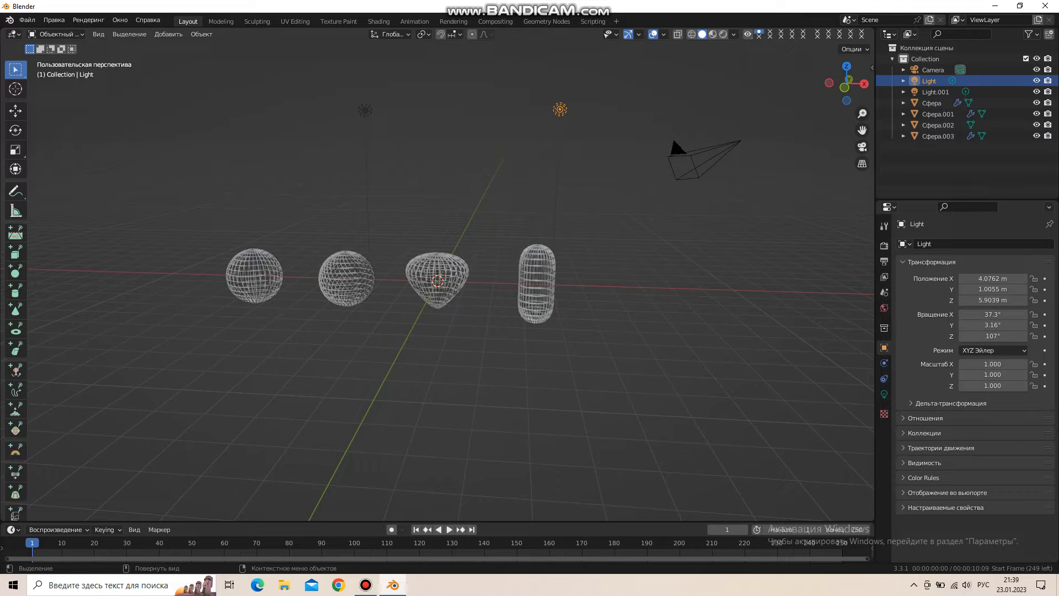
Step: Duplicate the twisted, tapered and stretched spheres together and place the copies in front of the row along the Y axis
click(347, 279)
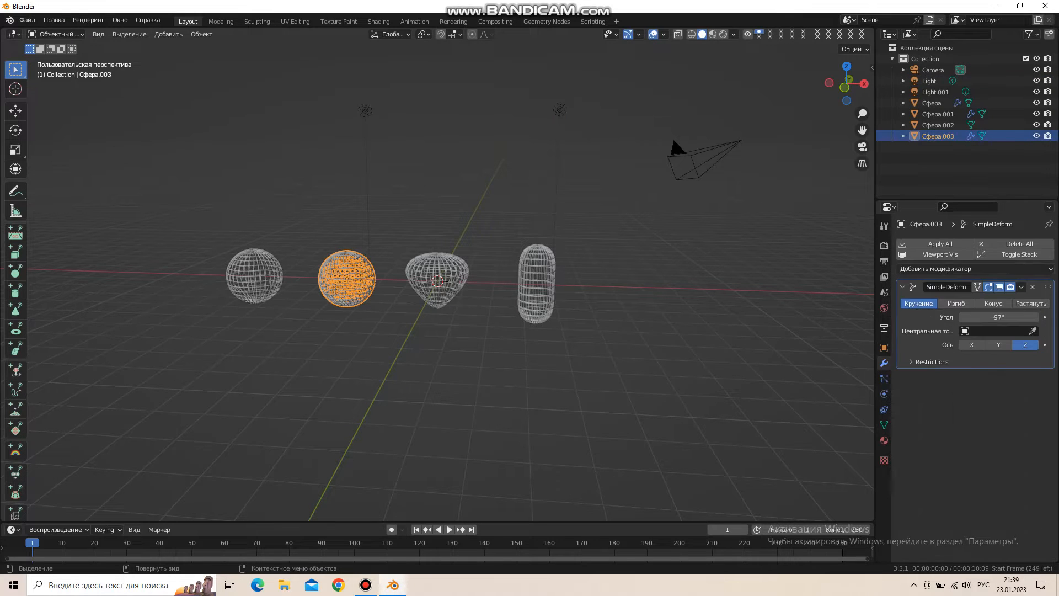
shift+click(437, 287)
shift+click(537, 283)
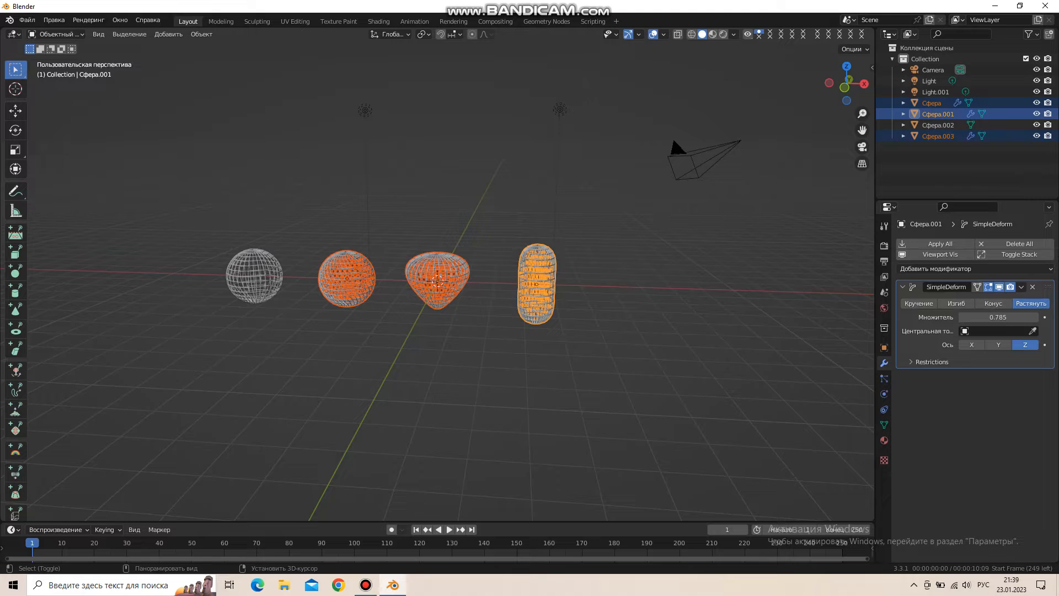
key(shift+d)
key(y)
click(488, 347)
click(488, 359)
Step: Add a second Simple Deform modifier to the front tapered copy and set its twist angle to 87.4°
mouse_move(488, 359)
middle_down()
mouse_move(534, 360)
mouse_move(496, 369)
middle_up()
click(462, 353)
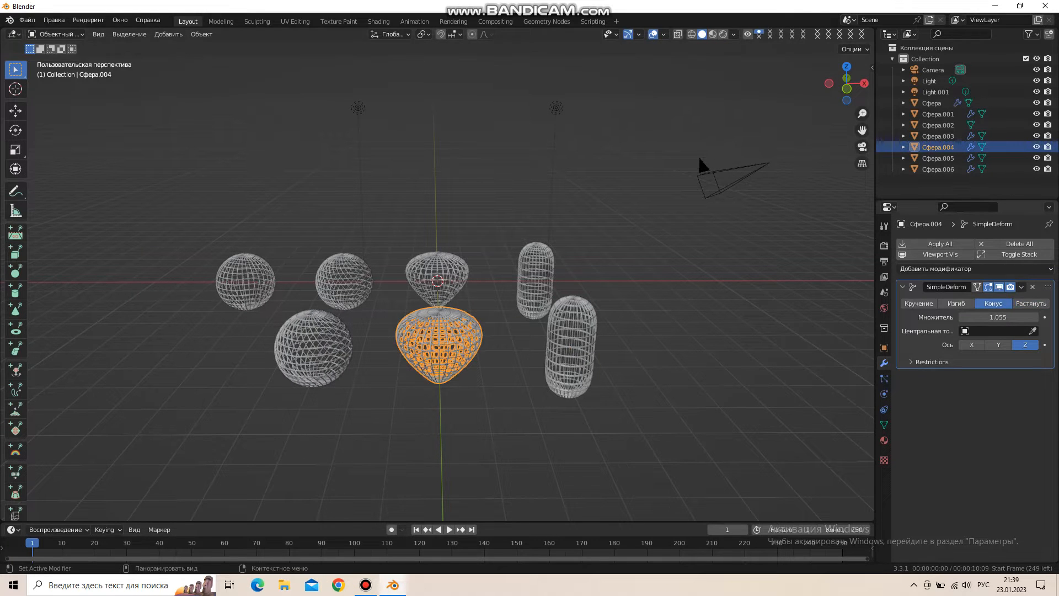
click(971, 269)
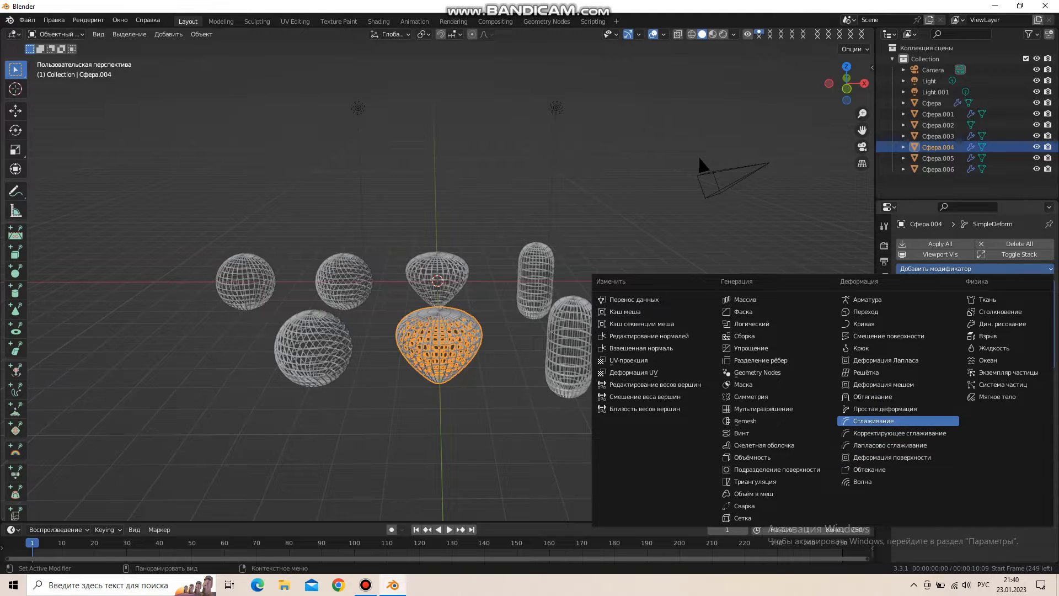
click(882, 409)
scroll(436, 342, up, 2)
mouse_move(436, 342)
middle_down()
mouse_move(429, 320)
mouse_move(458, 380)
mouse_move(563, 338)
mouse_move(427, 329)
middle_up()
drag(998, 407, 1025, 407)
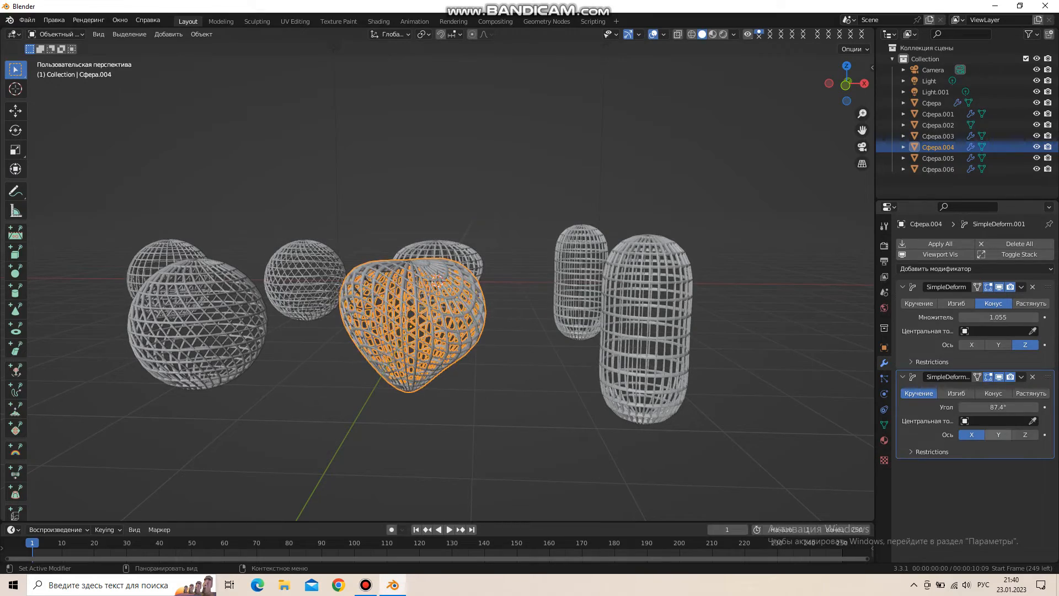
Step: Switch the tapered copy's twist axis to Z and set the twist angle to 97.5°
click(1025, 434)
middle_drag(529, 342, 452, 342)
middle_drag(439, 280, 434, 281)
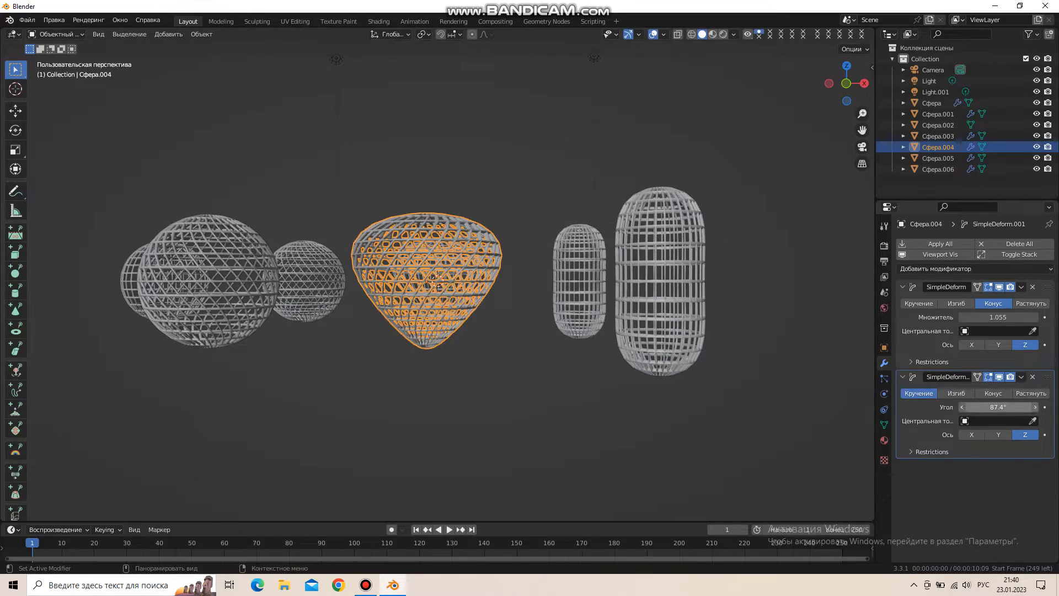
drag(998, 407, 1008, 407)
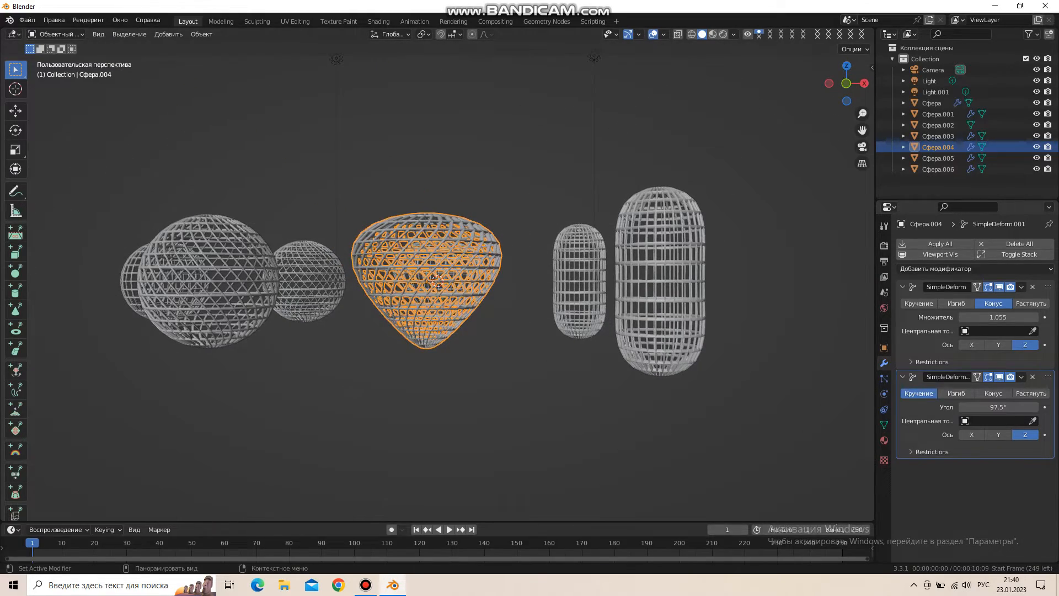
Step: Add a second Simple Deform modifier to the front stretched copy, twisting it about Z by -157°
middle_drag(436, 280, 438, 281)
click(562, 344)
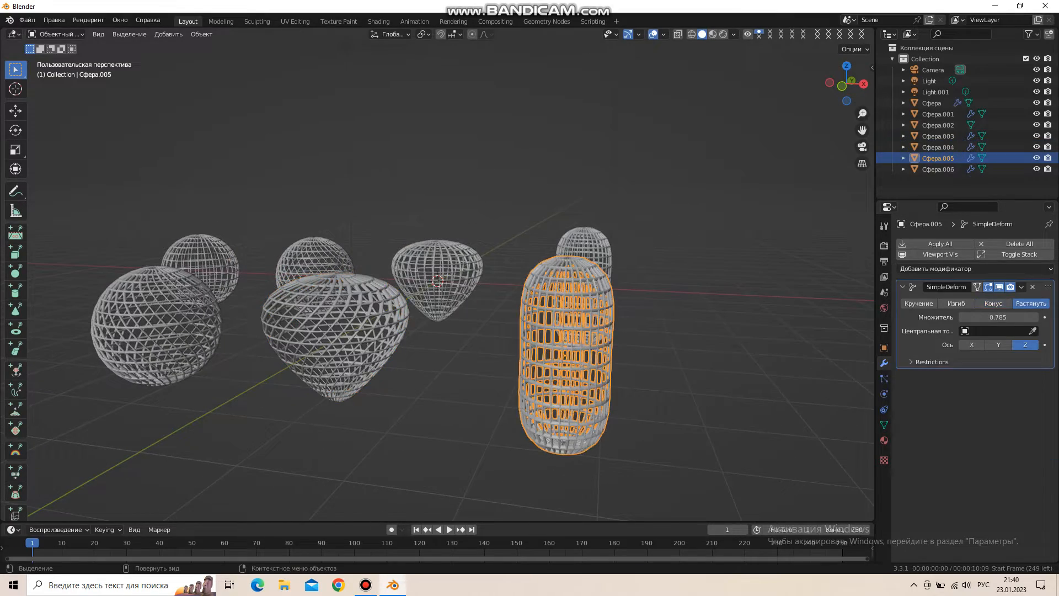
click(1021, 287)
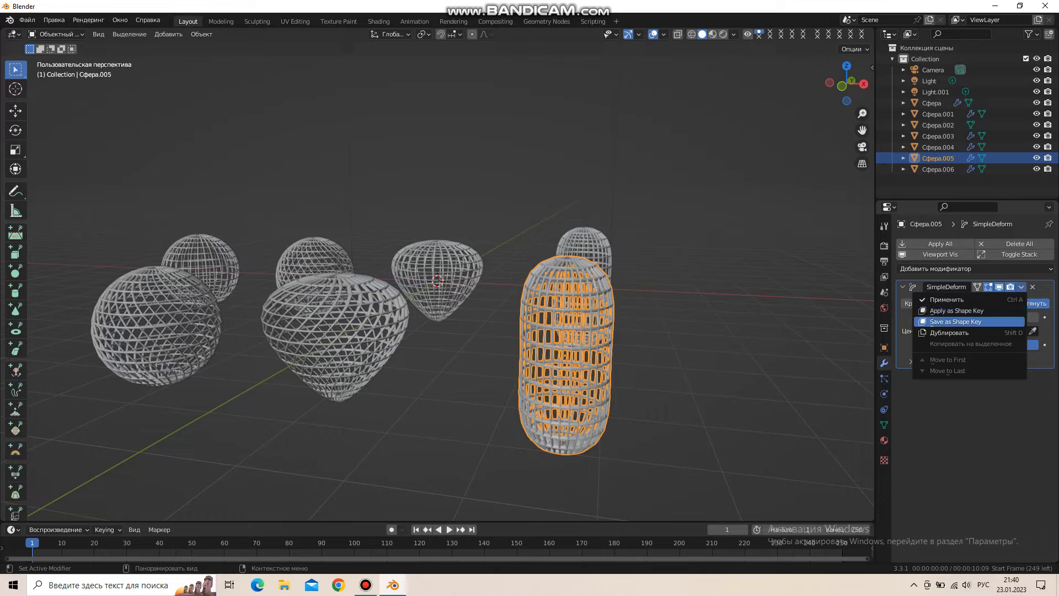
click(1020, 287)
click(1021, 287)
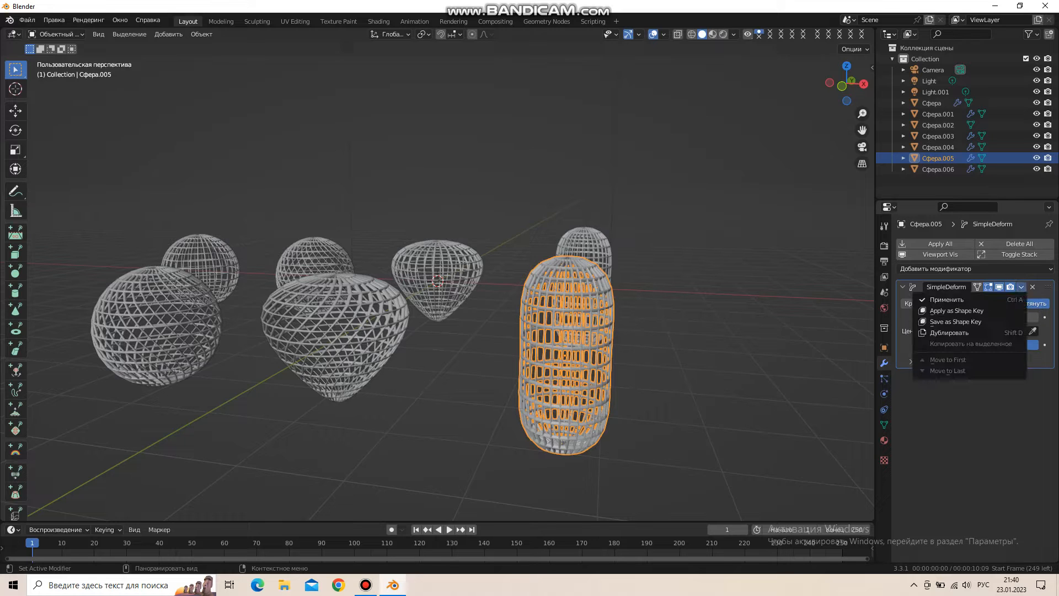
click(937, 269)
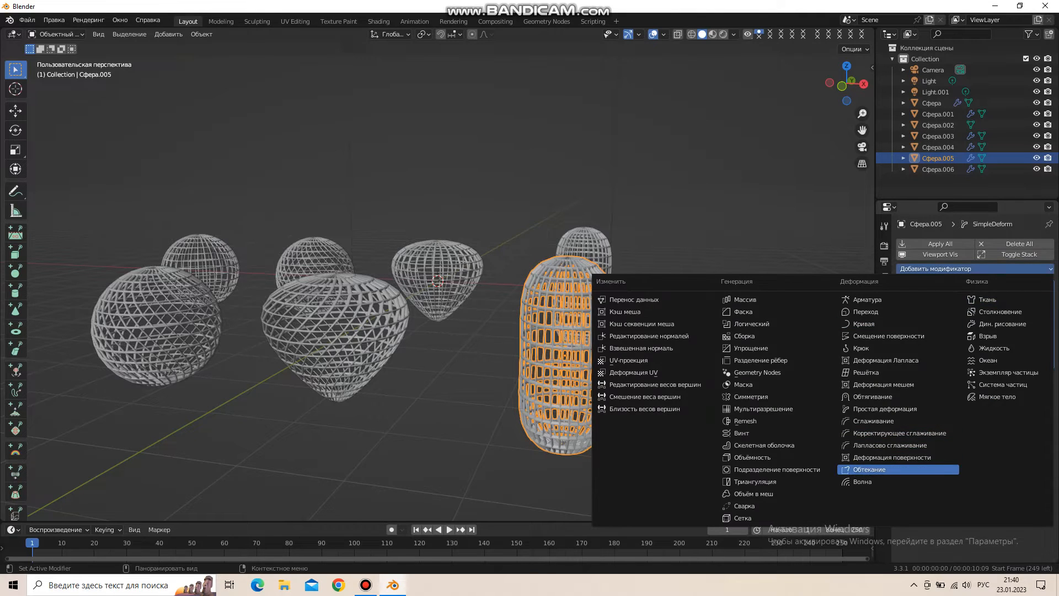
click(883, 409)
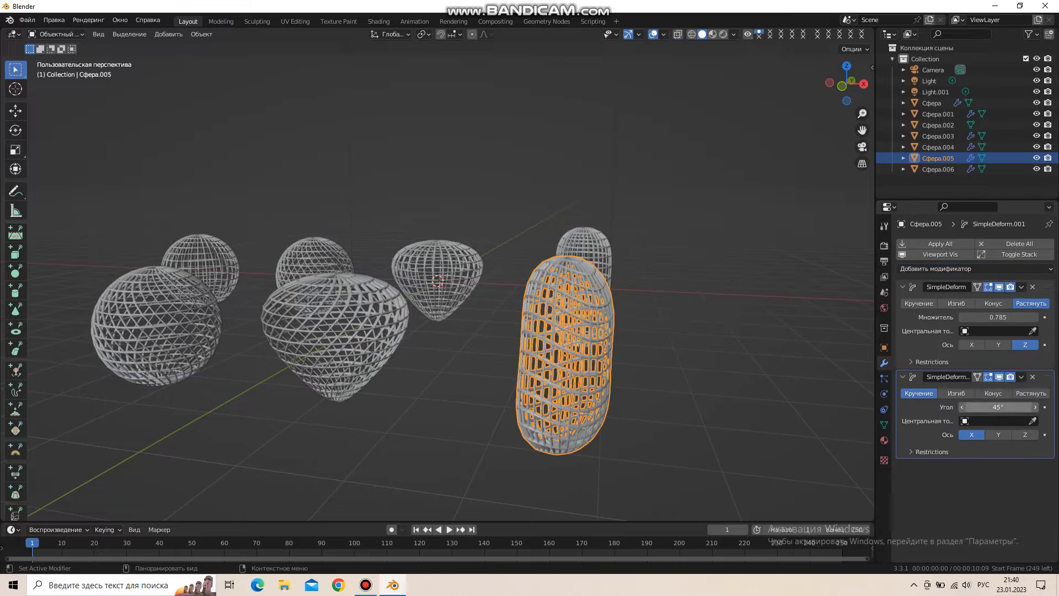
click(1025, 434)
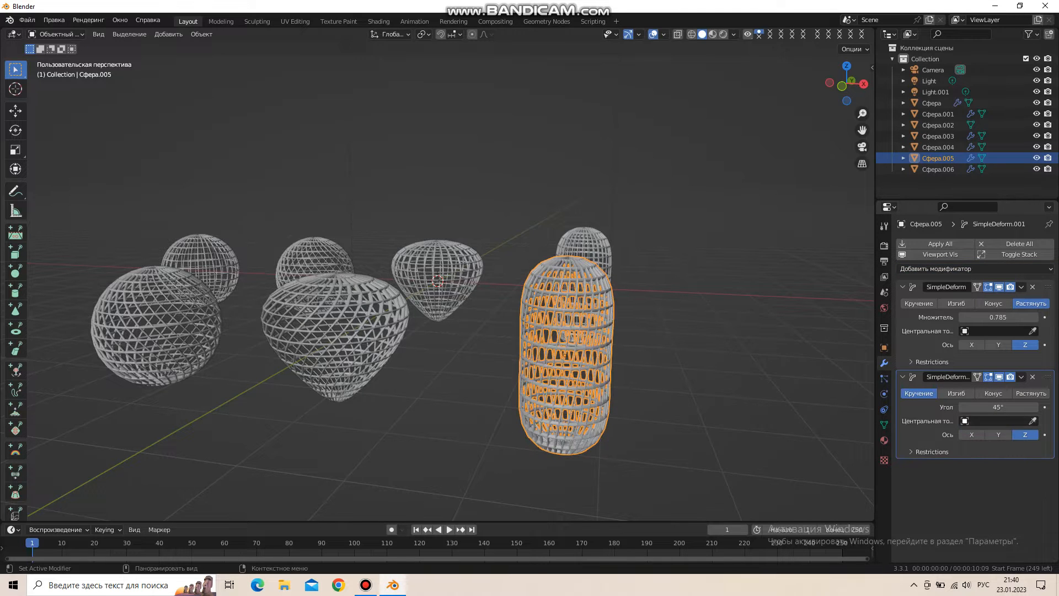
mouse_move(998, 406)
mouse_down()
mouse_move(1036, 406)
mouse_move(984, 407)
mouse_up()
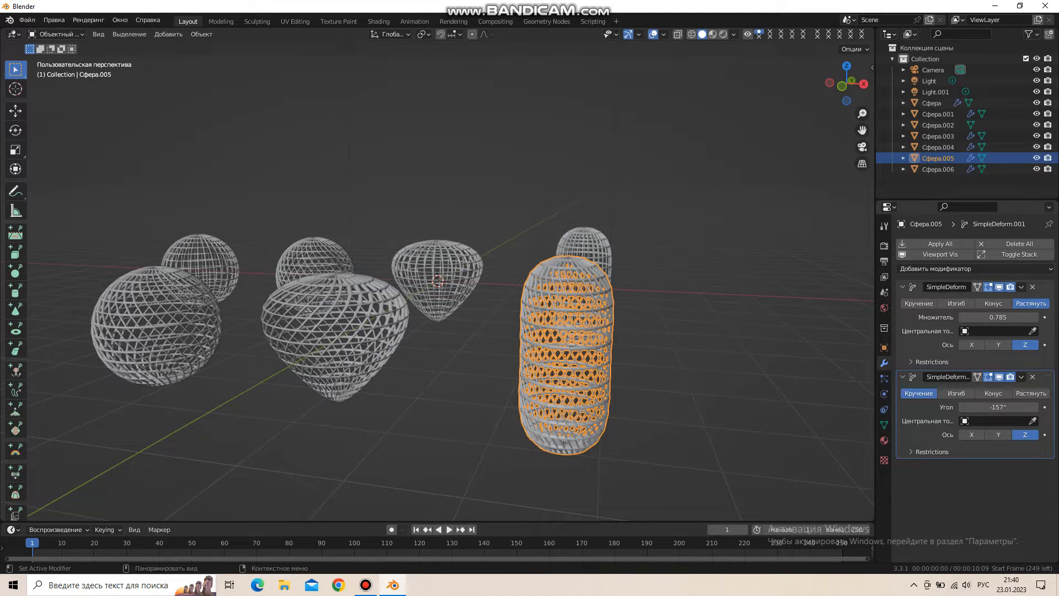
Step: Apply both Simple Deform modifiers, stretch and twist, to the front stretched copy
middle_drag(661, 331, 591, 317)
scroll(642, 328, up, 3)
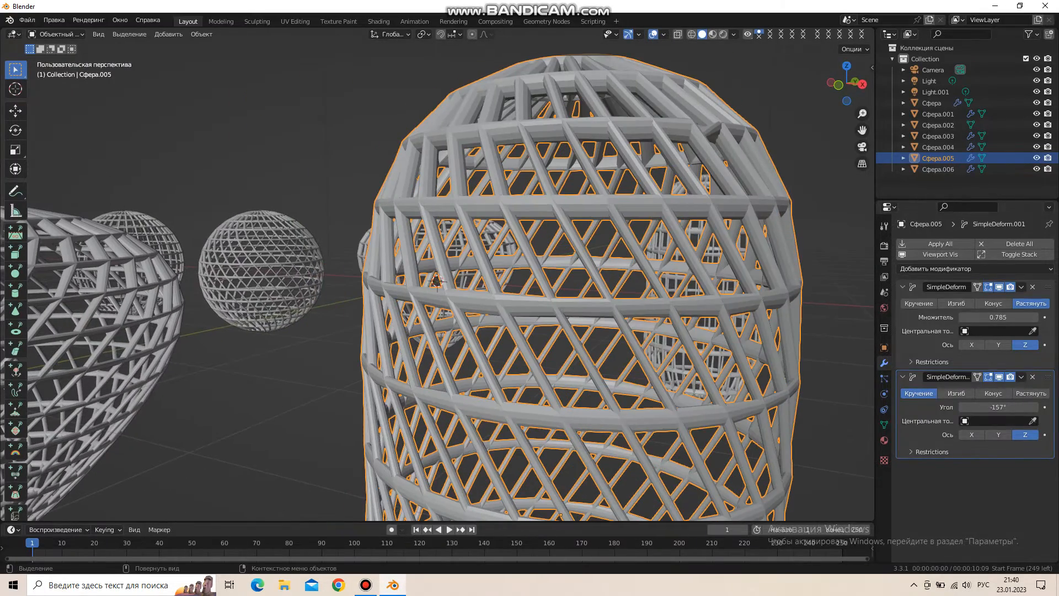
click(1021, 287)
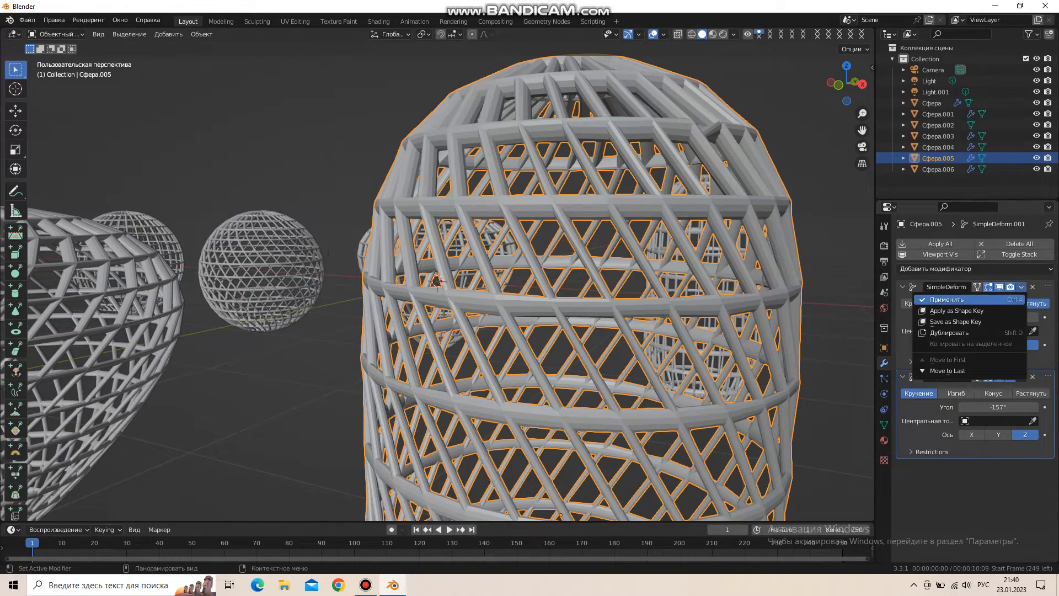
click(947, 299)
click(1021, 287)
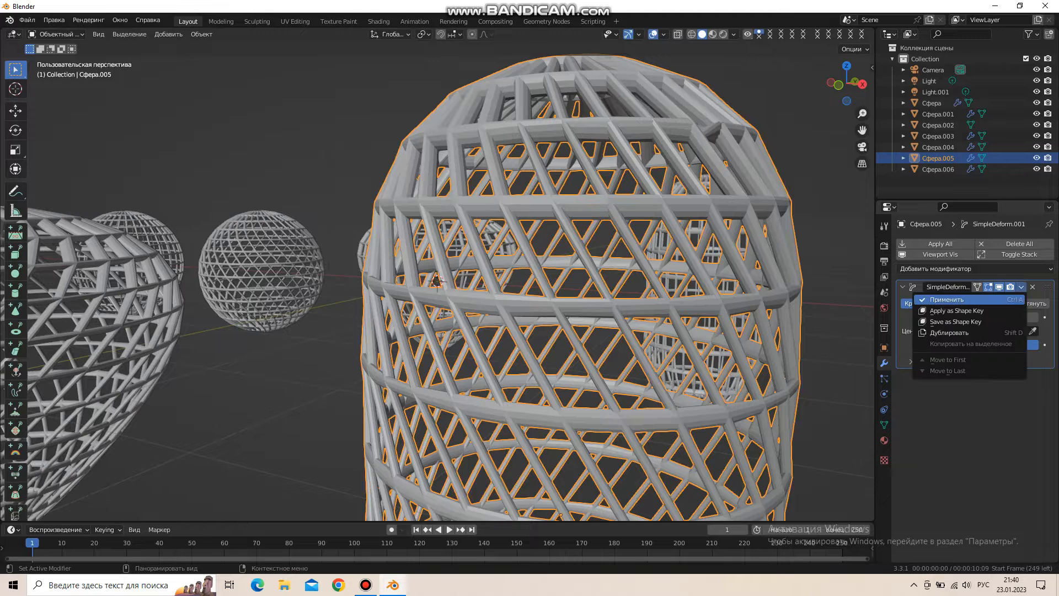
click(946, 300)
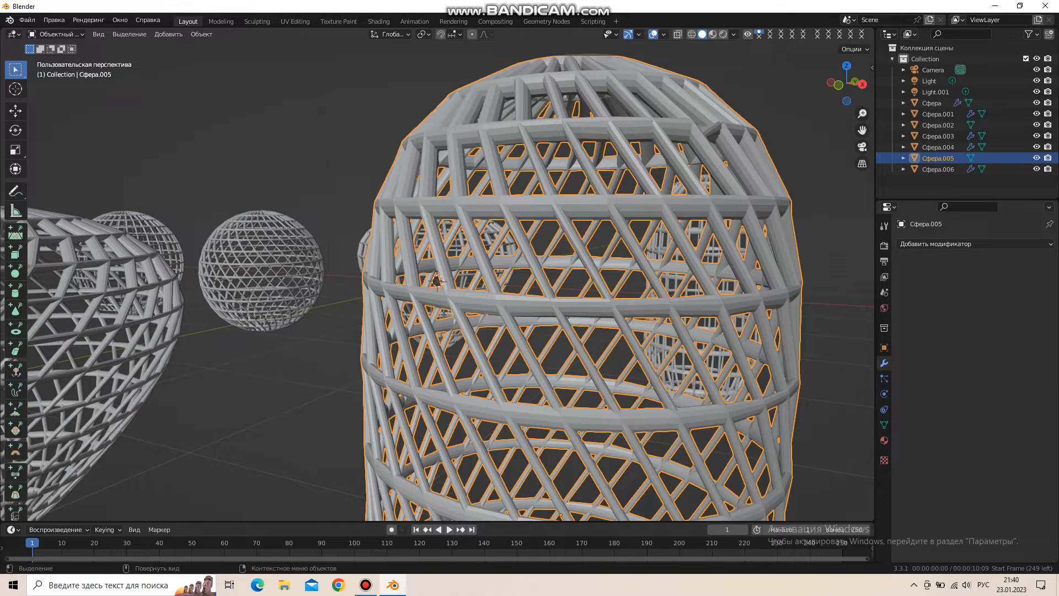
Step: Apply both Simple Deform modifiers, taper and twist, to the front tapered copy
scroll(437, 280, down, 4)
click(216, 328)
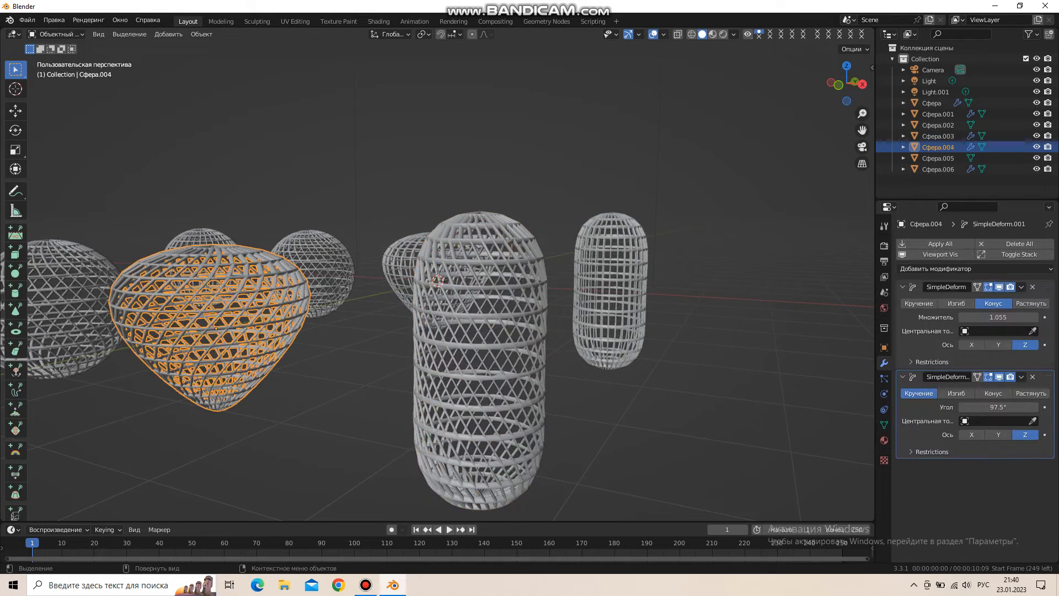
click(1021, 286)
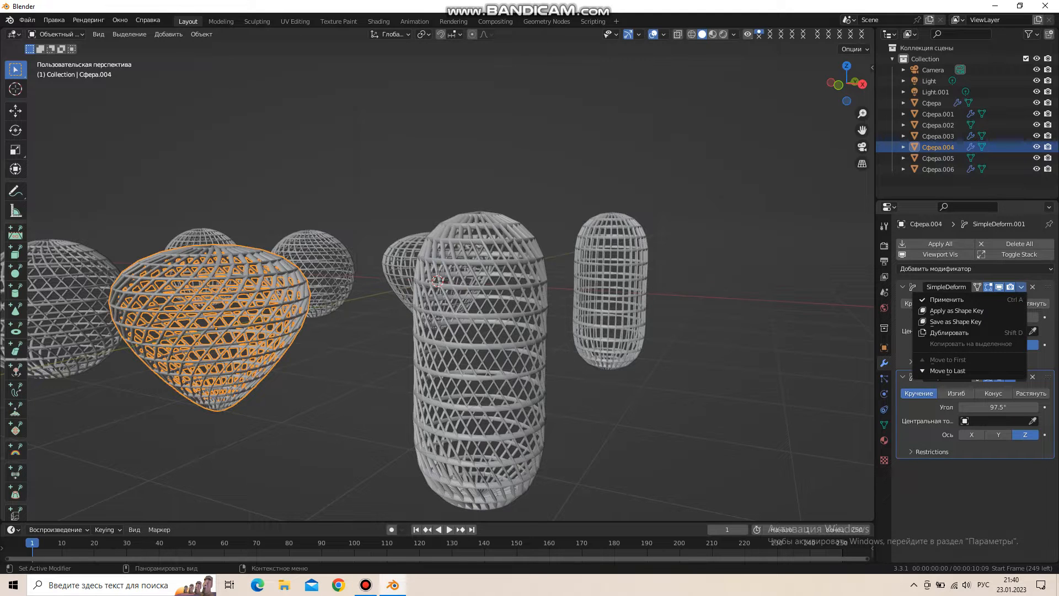
click(947, 300)
click(1021, 287)
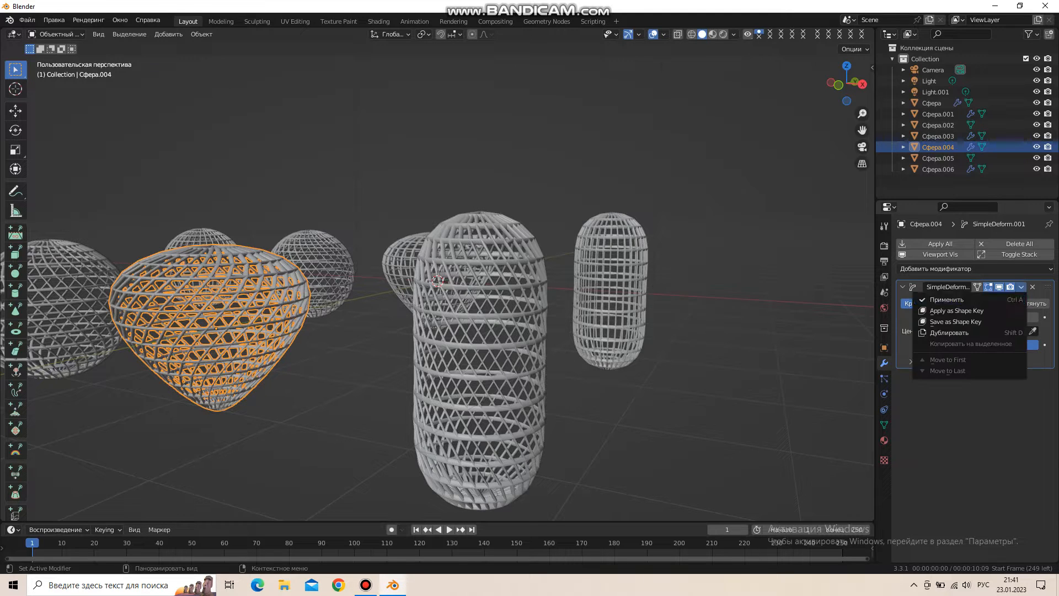
click(946, 300)
Step: Change the front twisted copy's Simple Deform to Stretch along Z and set the factor to -0.873
scroll(441, 309, down, 3)
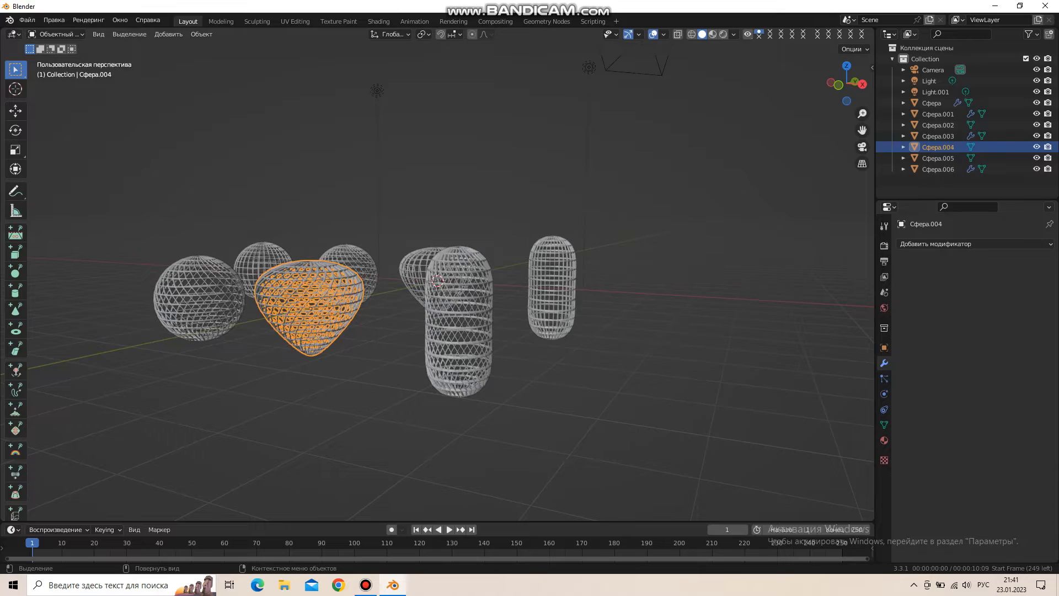
click(200, 299)
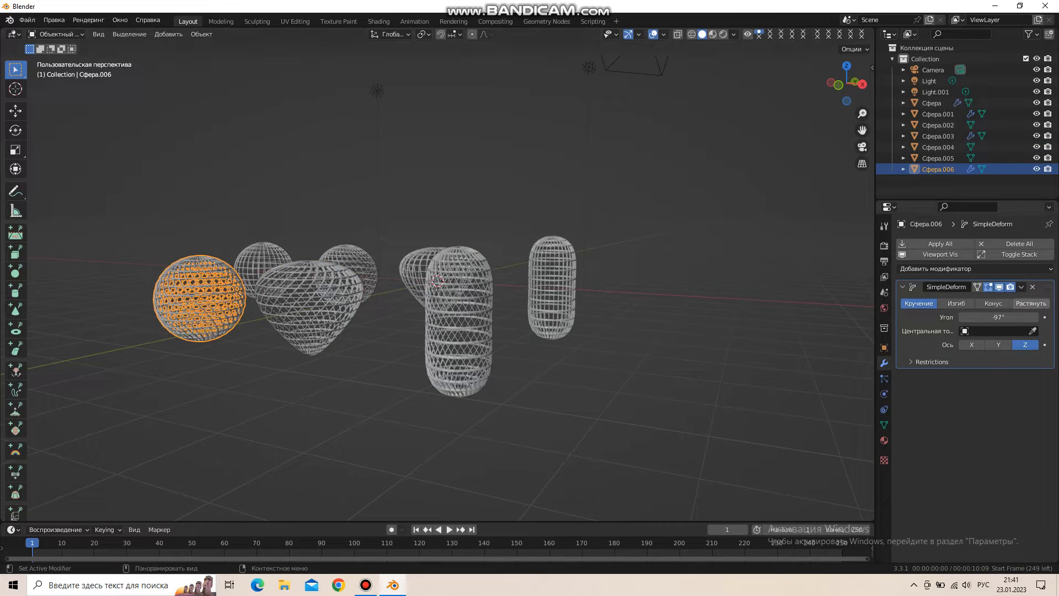
click(1030, 304)
middle_drag(698, 91, 773, 93)
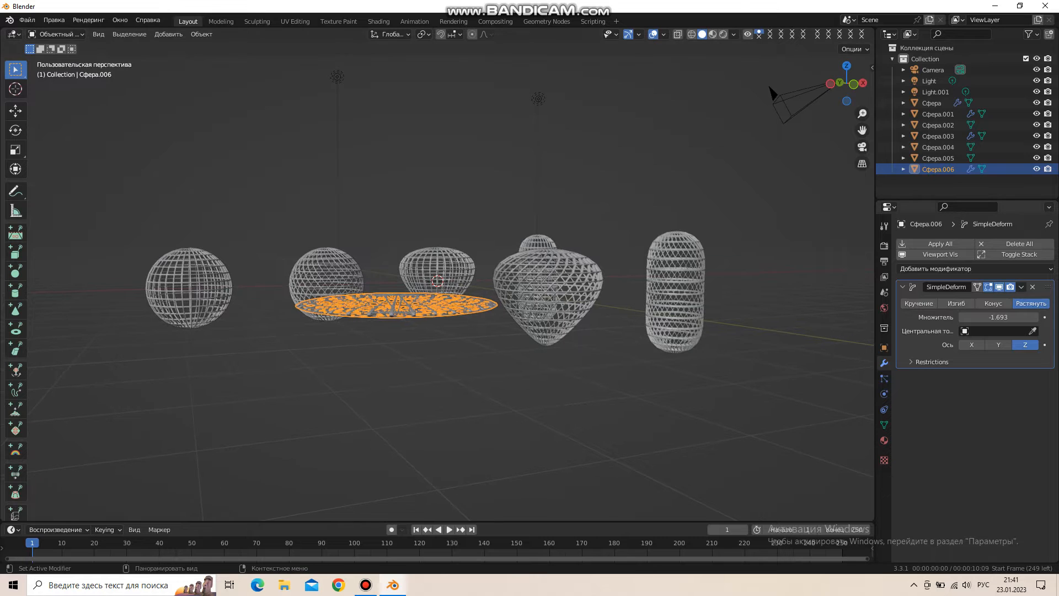
mouse_move(999, 318)
mouse_down()
mouse_move(1036, 317)
mouse_move(1012, 317)
mouse_up()
mouse_move(773, 93)
middle_down()
mouse_move(744, 107)
mouse_move(764, 88)
mouse_move(783, 105)
middle_up()
middle_drag(453, 309, 453, 289)
scroll(452, 289, up, 4)
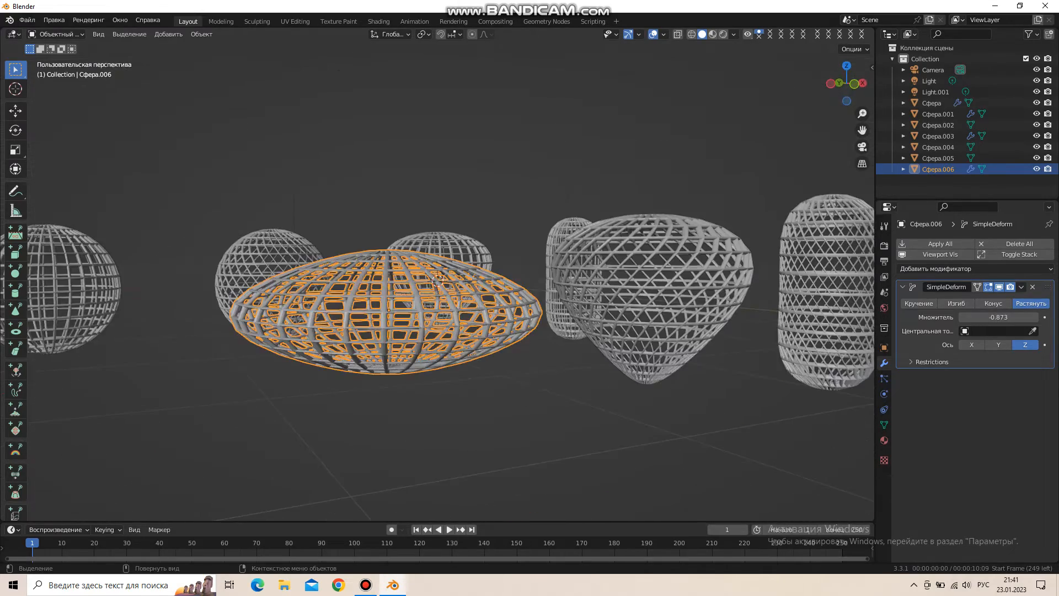
scroll(452, 289, down, 2)
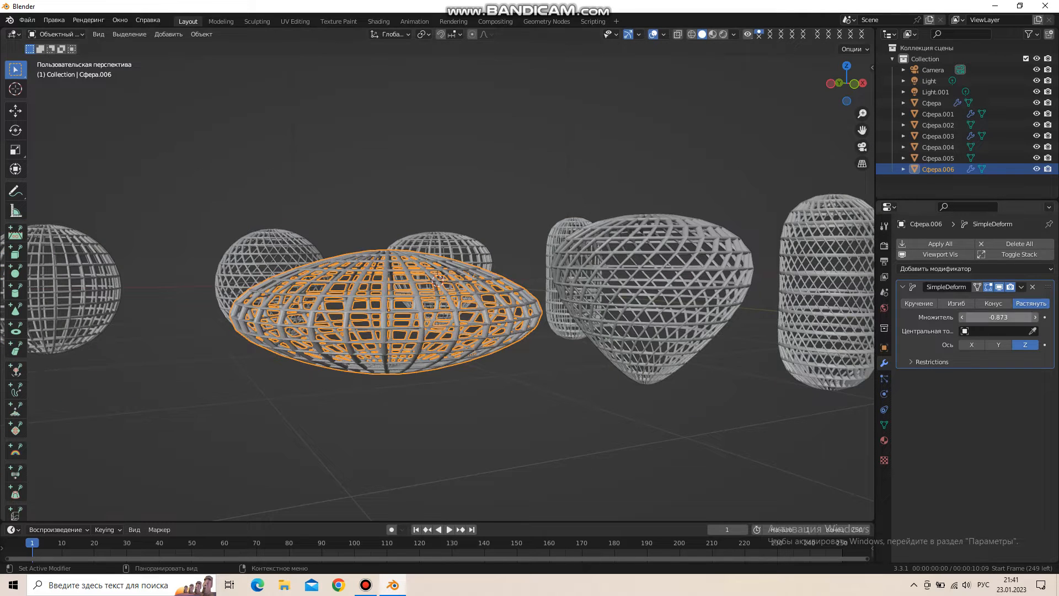
Step: Apply the stretch modifier to the flattened copy and add a new Simple Deform twist about the Z axis
click(1020, 286)
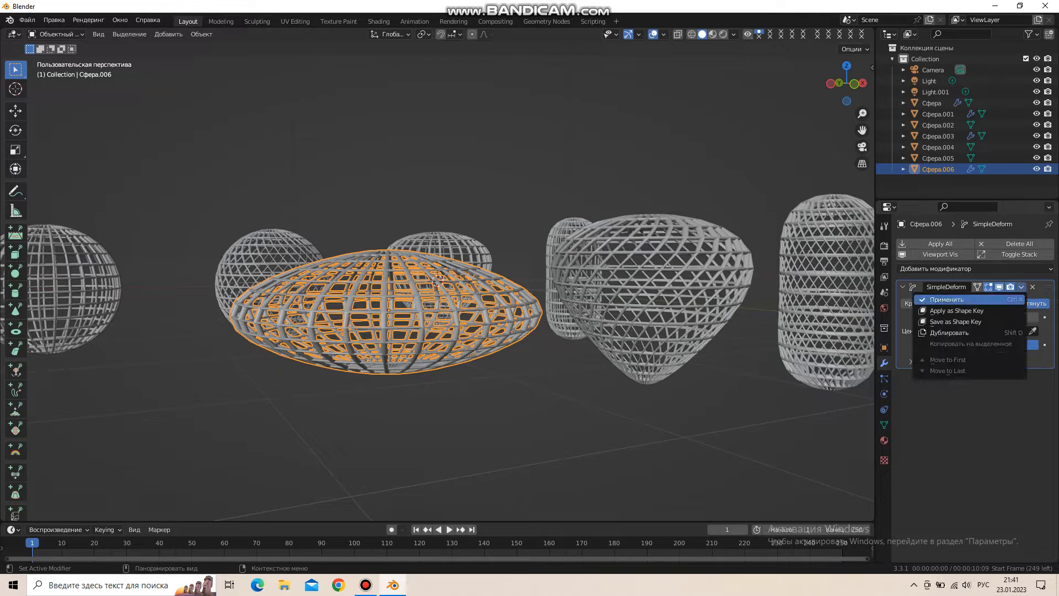
click(965, 299)
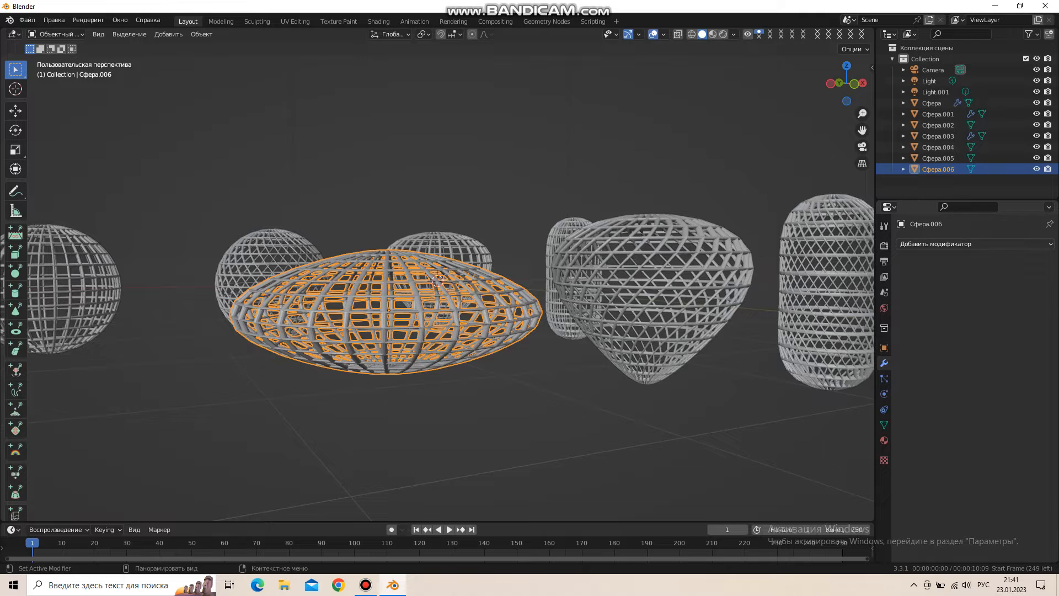
click(957, 244)
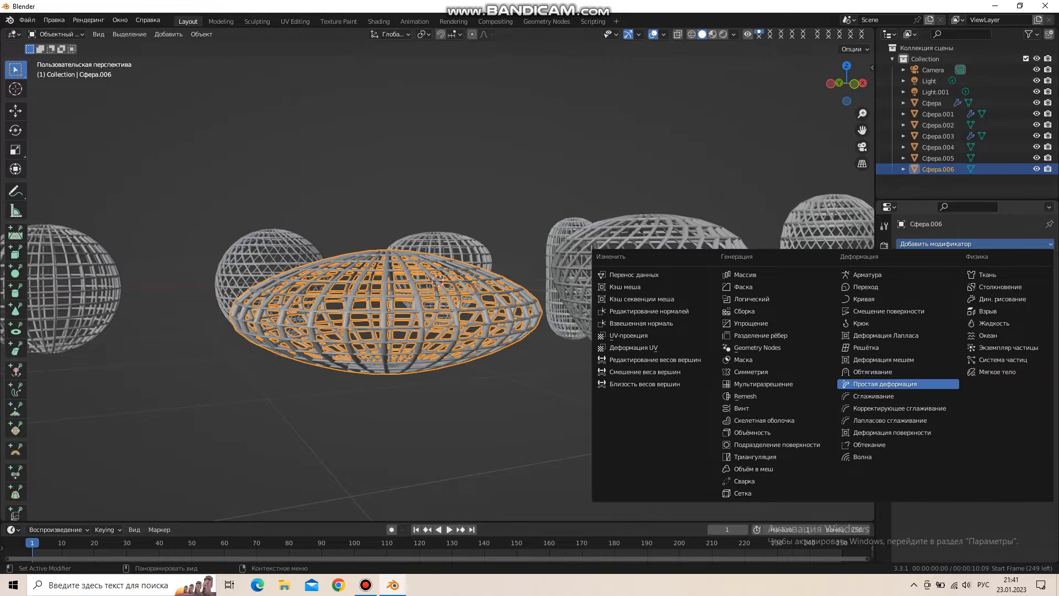
click(882, 385)
click(1024, 345)
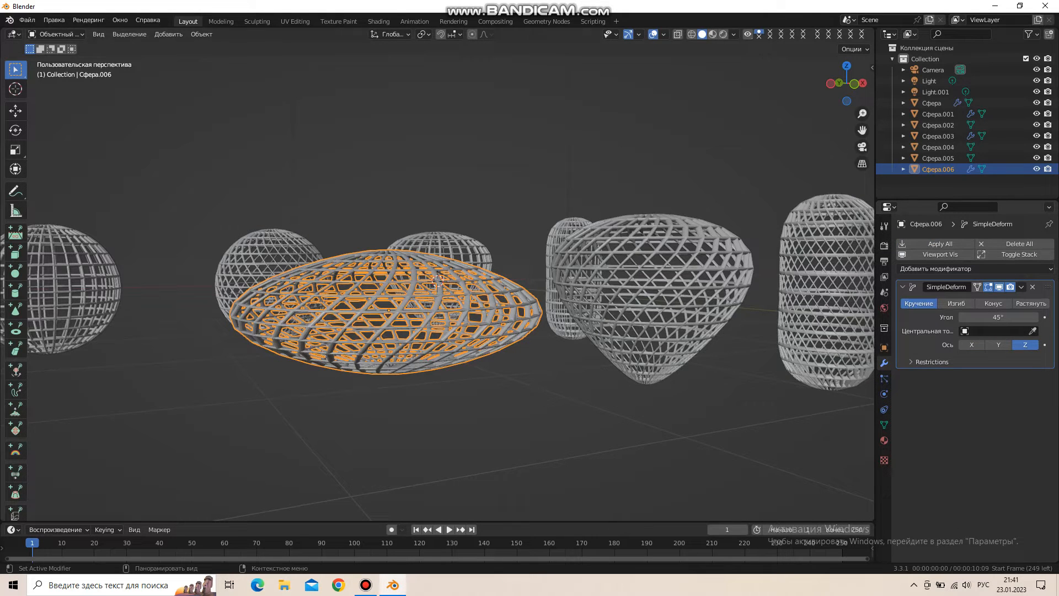
scroll(496, 308, down, 1)
middle_drag(496, 309, 481, 342)
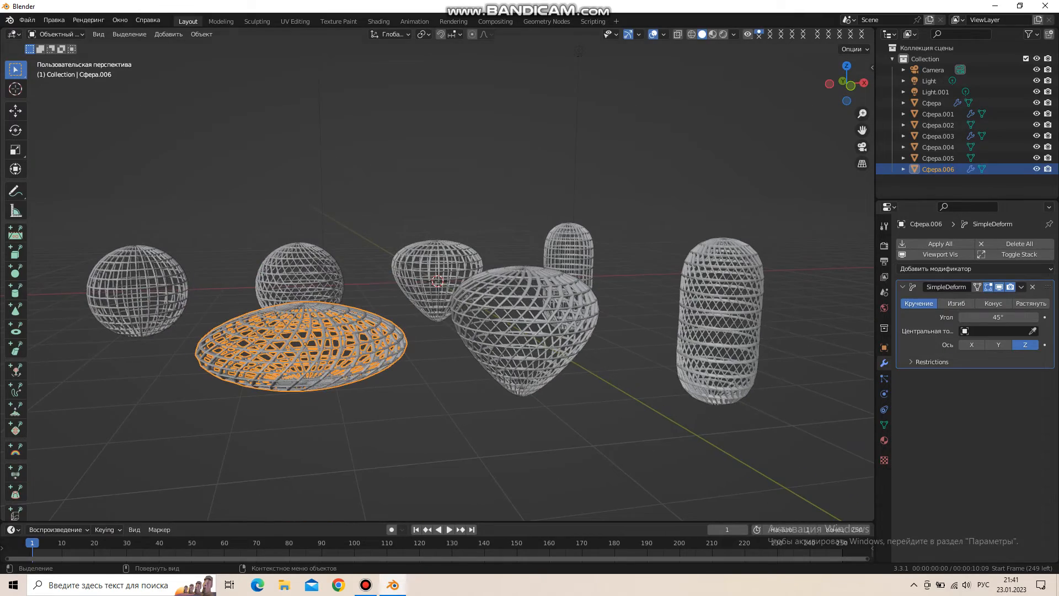
click(993, 304)
click(1030, 303)
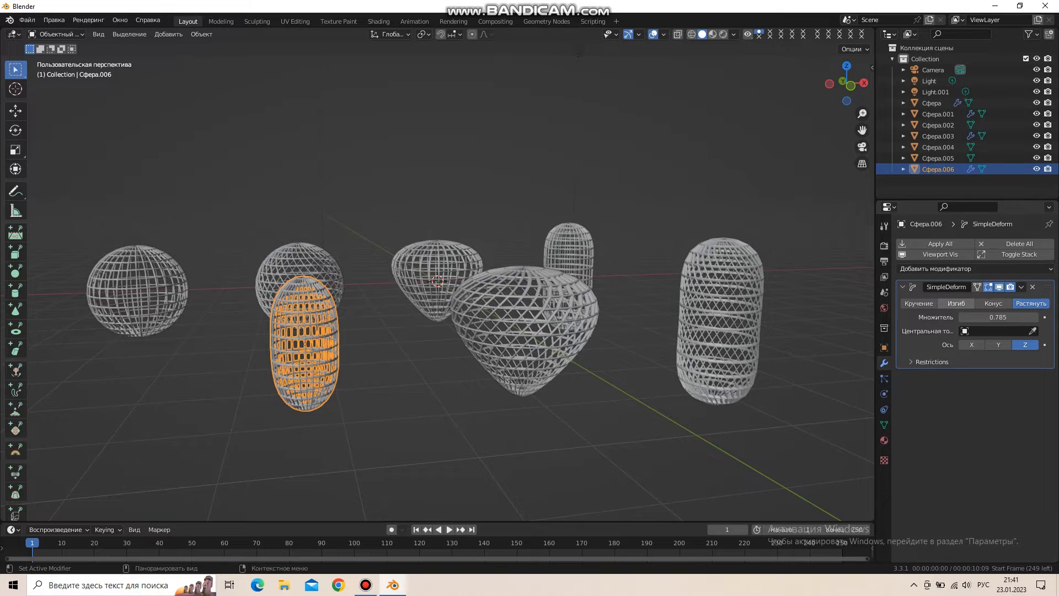
click(956, 303)
click(918, 303)
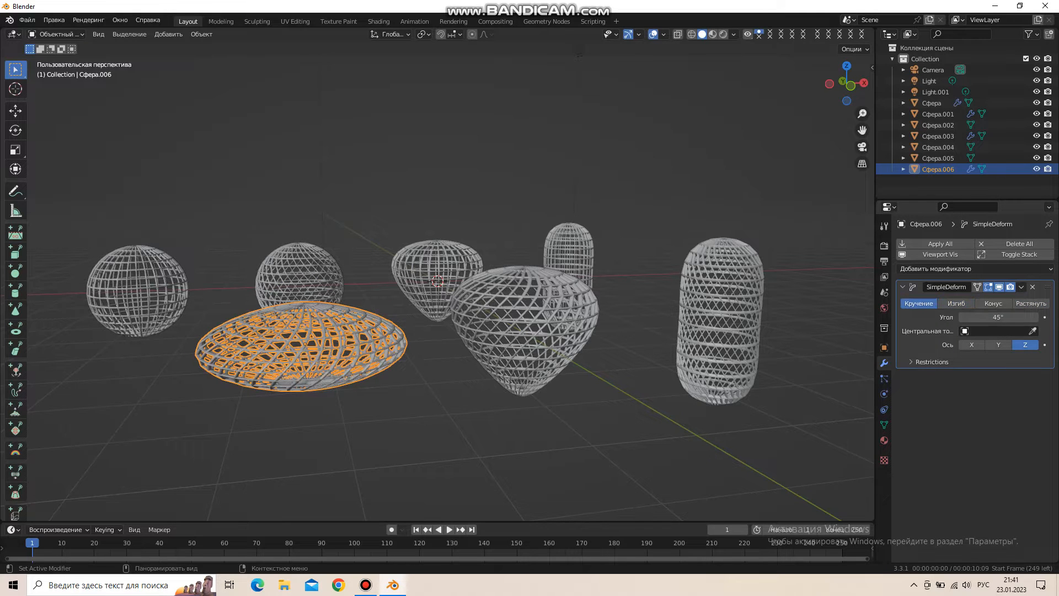
Step: Set the flattened copy's Simple Deform twist angle to -94.2° and apply the modifier
drag(998, 317, 976, 317)
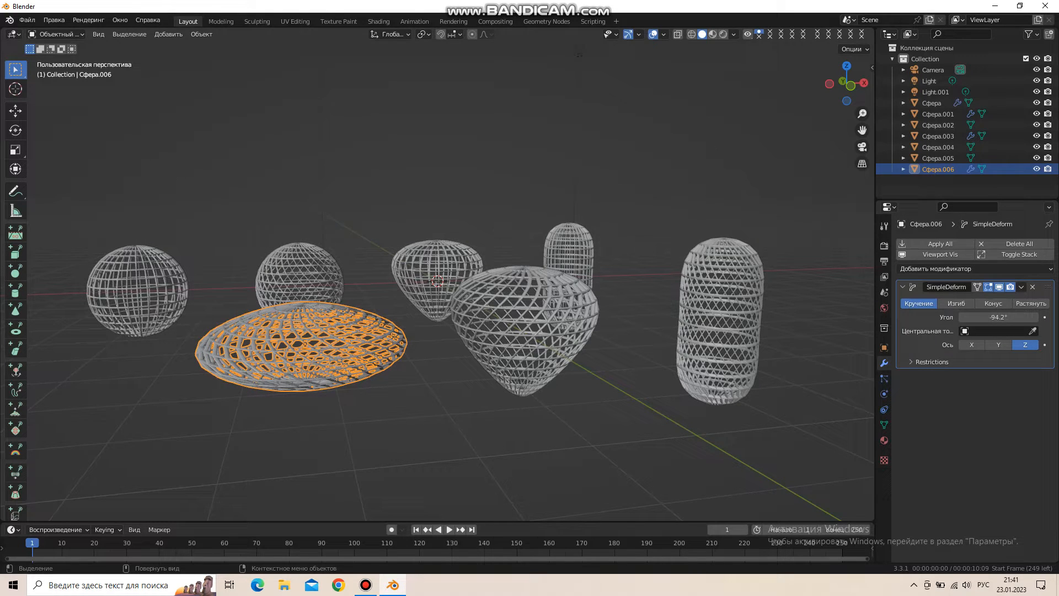
key(alt+a)
click(1020, 286)
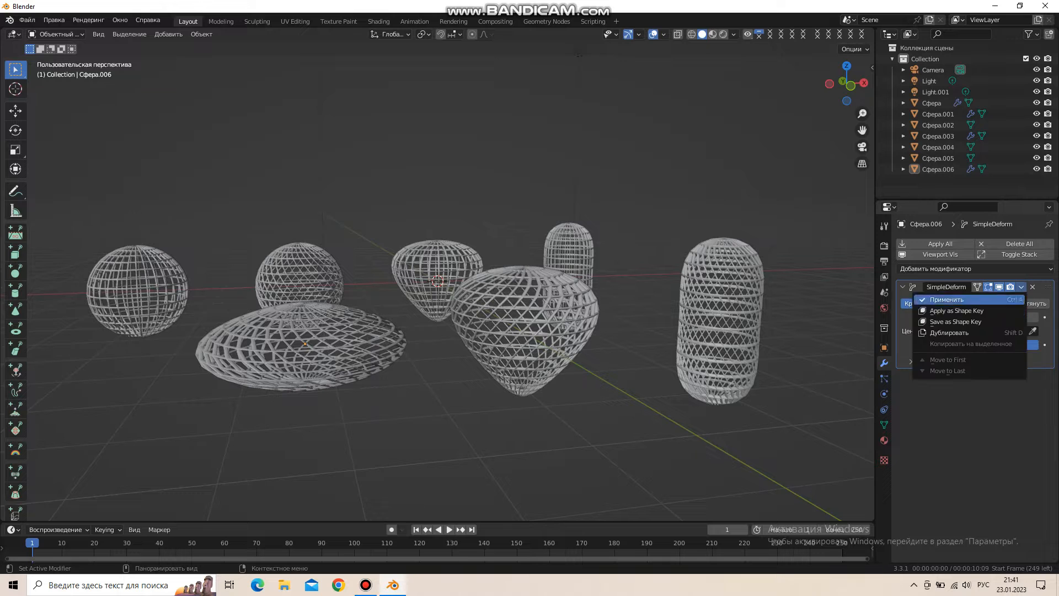
click(974, 299)
Step: Check the front tapered and stretched copies for remaining modifiers, and apply the Simple Deform stretch on the rear stretched copy
click(568, 325)
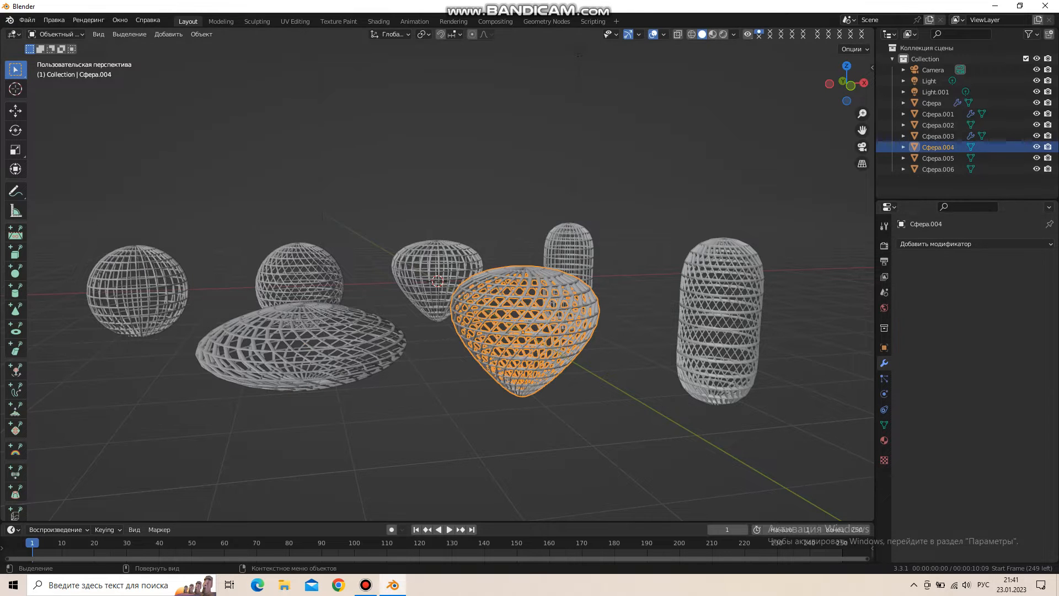
click(721, 320)
scroll(722, 320, down, 1)
middle_drag(722, 320, 719, 363)
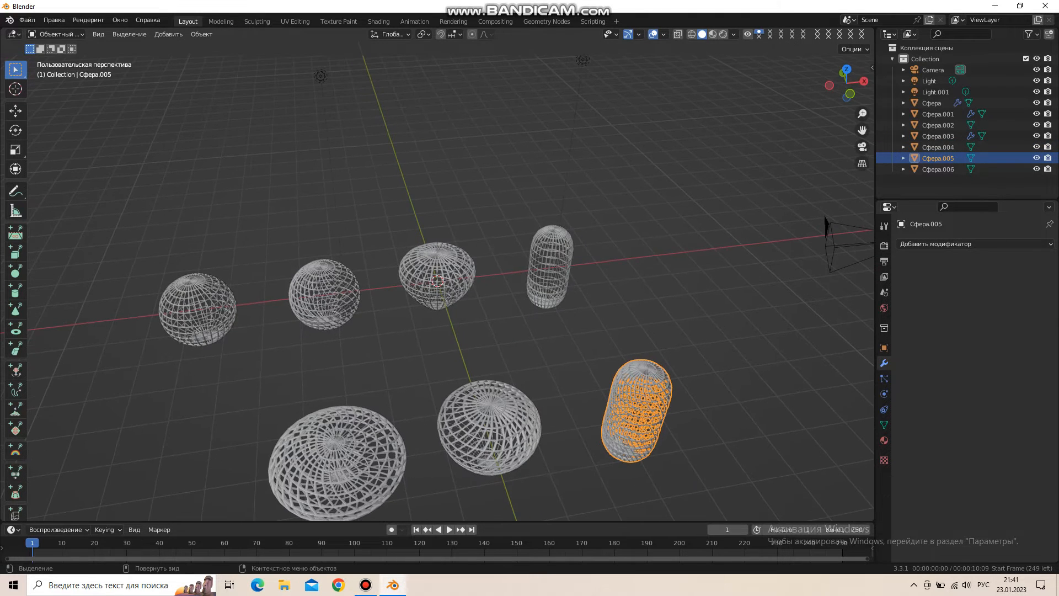
click(550, 266)
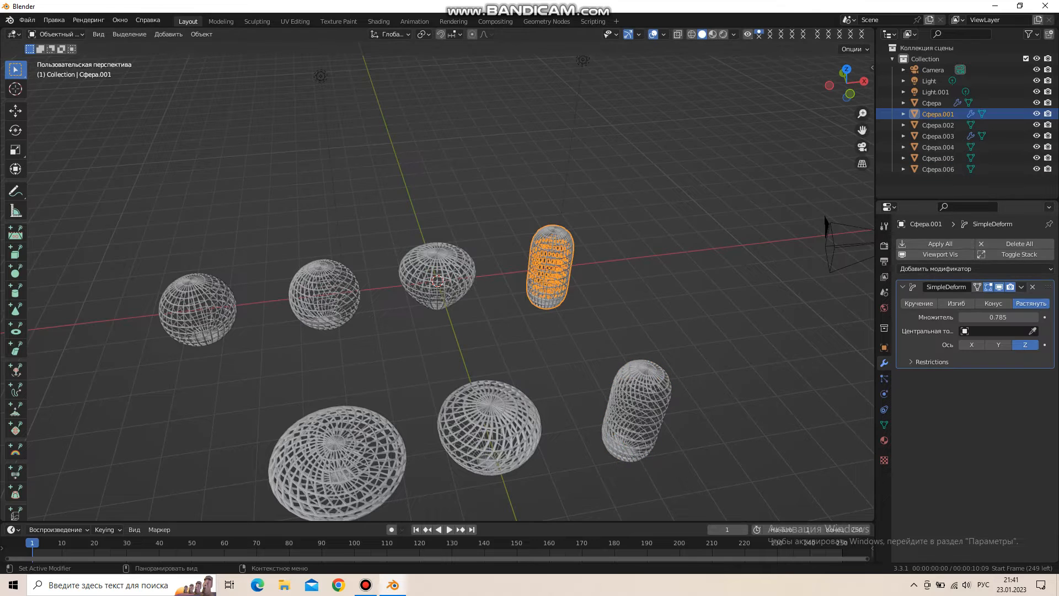
click(1021, 286)
click(971, 300)
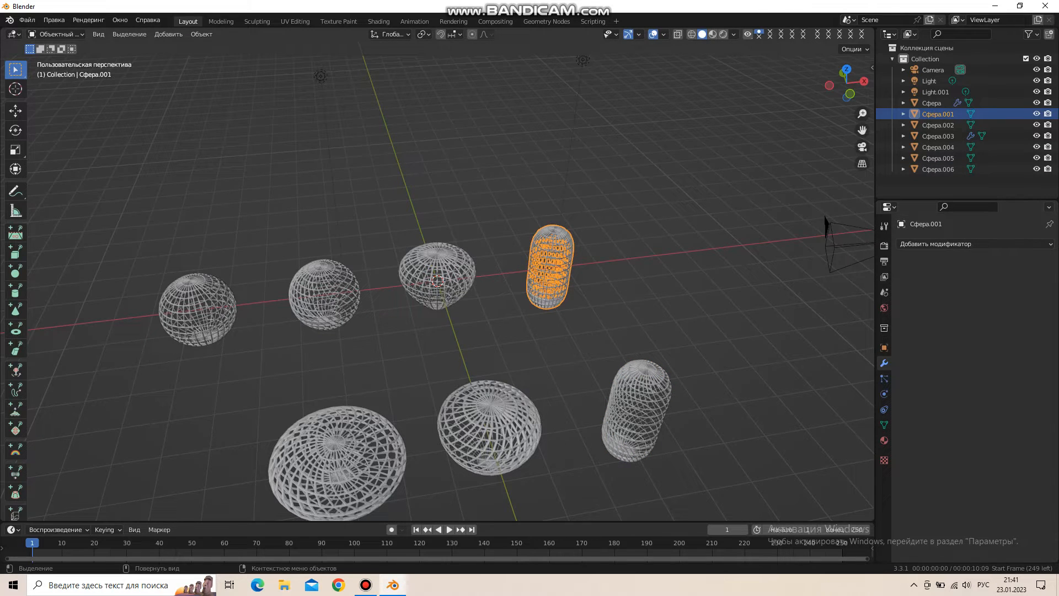
Step: Apply the Simple Deform modifiers on the rear tapered sphere and the rear twisted sphere
click(437, 278)
click(1021, 287)
click(971, 299)
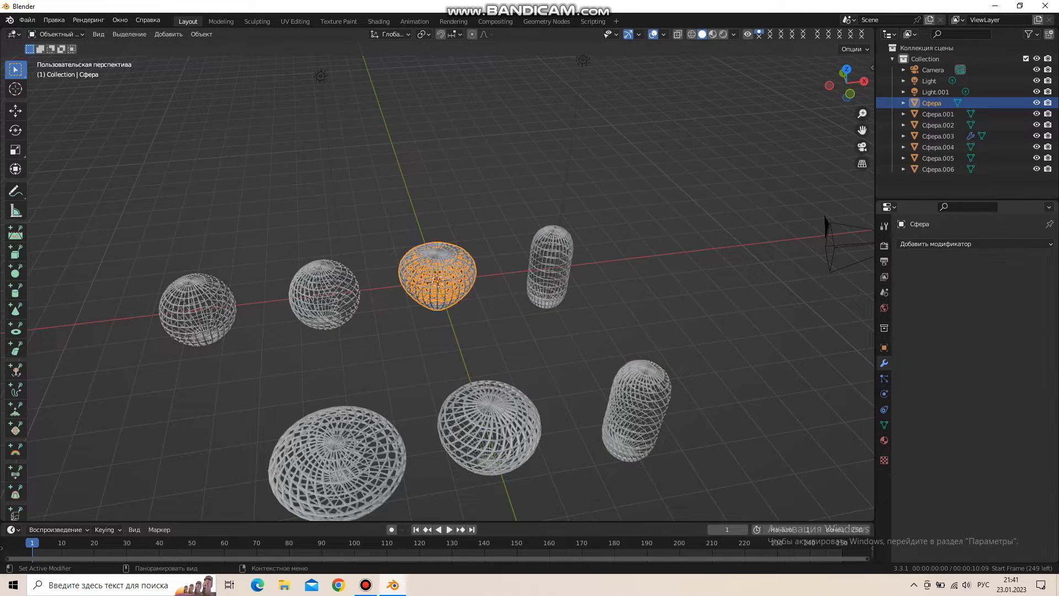
click(325, 294)
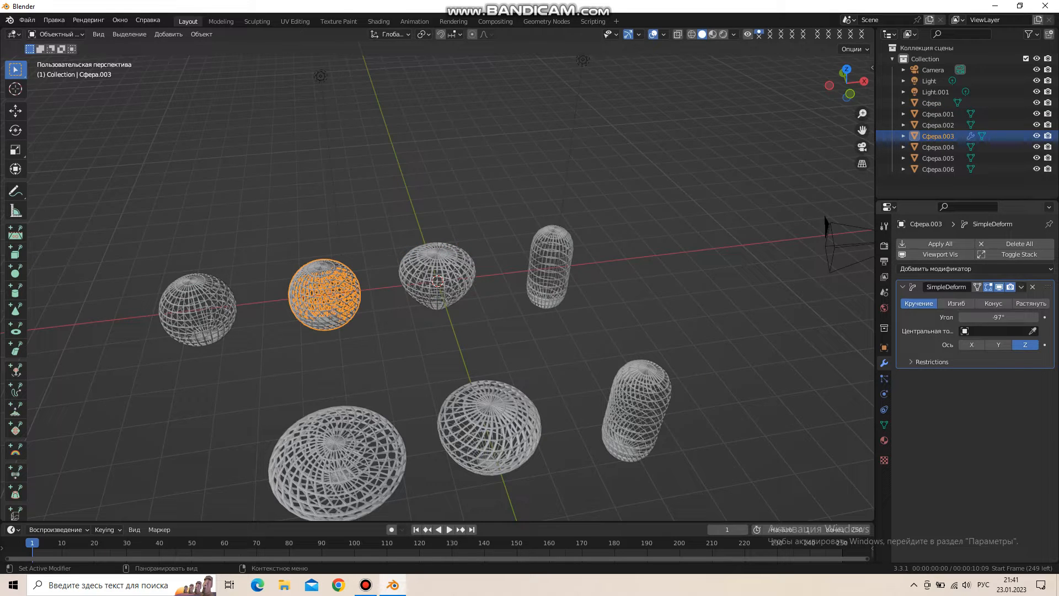
click(1021, 286)
click(971, 299)
Step: Check the rear row of spheres for any Simple Deform modifiers still left unapplied
click(197, 309)
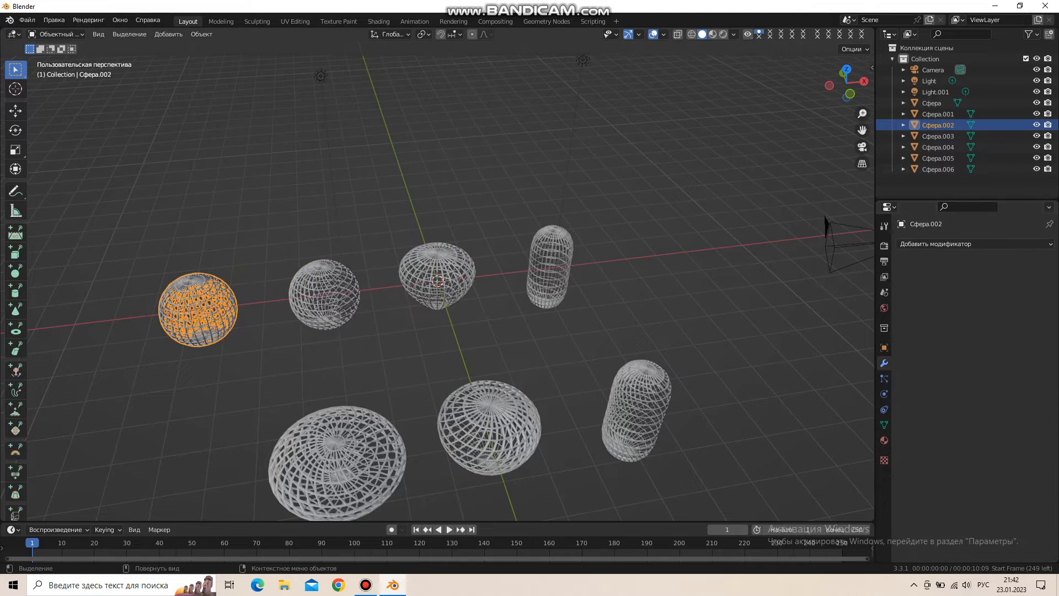
click(325, 295)
drag(386, 268, 433, 282)
click(551, 268)
click(601, 309)
Step: Switch to the Shading workspace and give the front stretched copy a new material with a dark reddish-brown base color
middle_drag(601, 317, 505, 277)
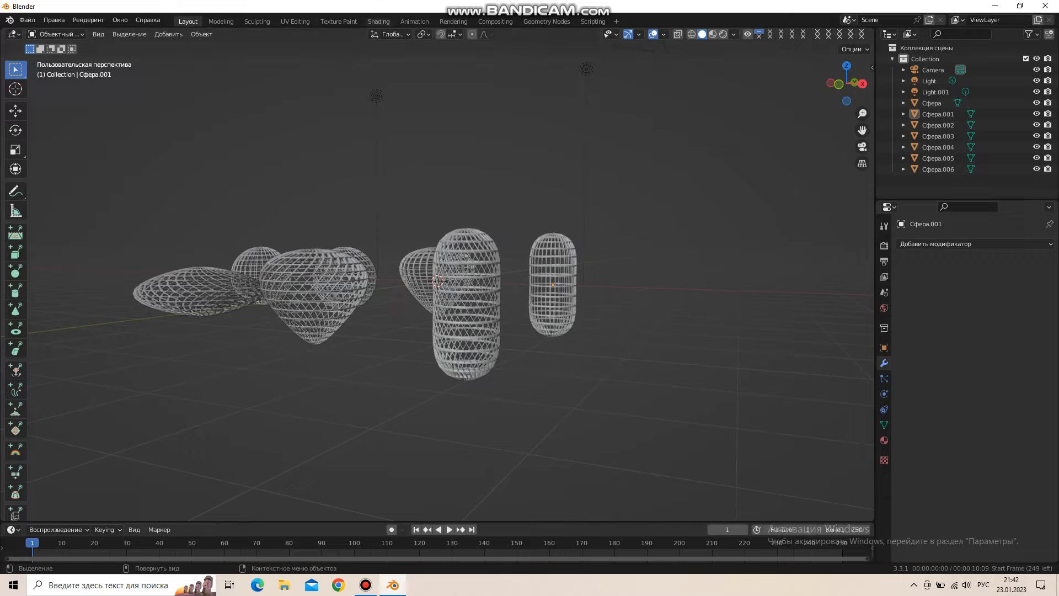
click(378, 21)
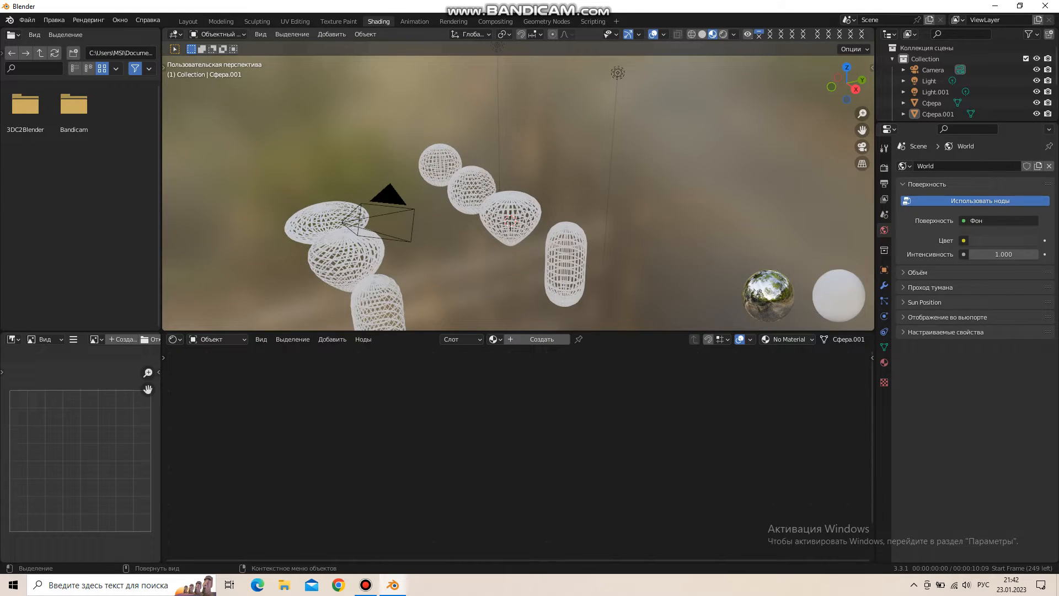
scroll(475, 210, up, 2)
middle_drag(474, 210, 501, 180)
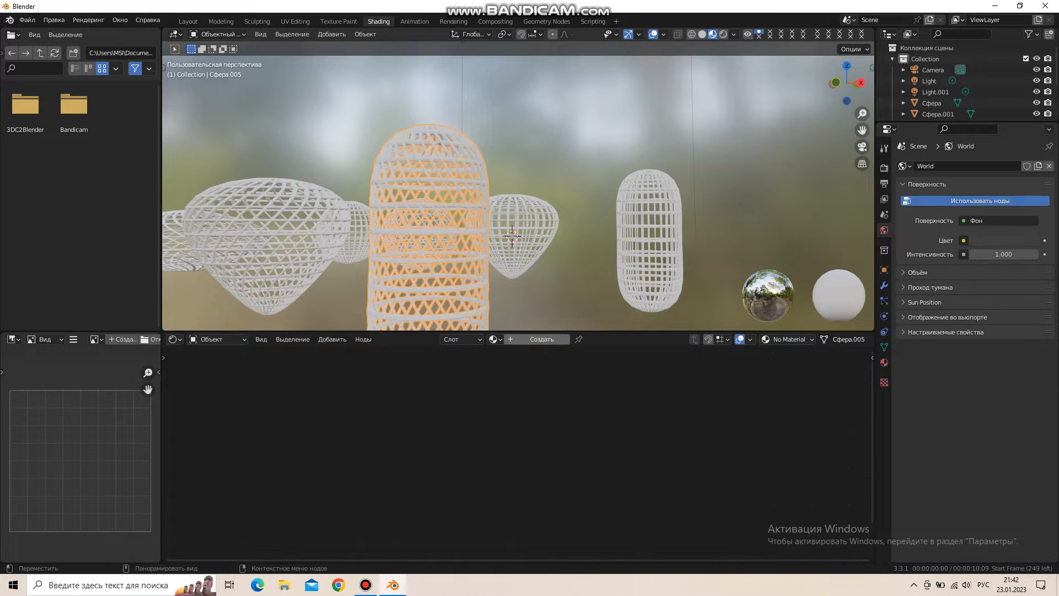
click(542, 339)
click(499, 396)
mouse_move(507, 315)
mouse_down()
mouse_move(515, 342)
mouse_move(499, 338)
mouse_up()
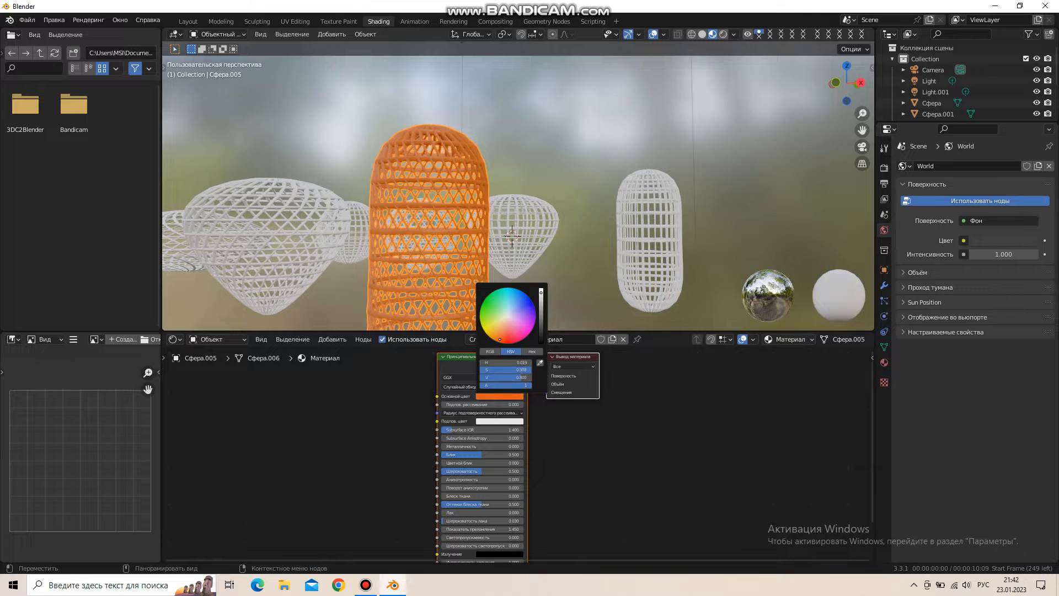
drag(541, 294, 541, 323)
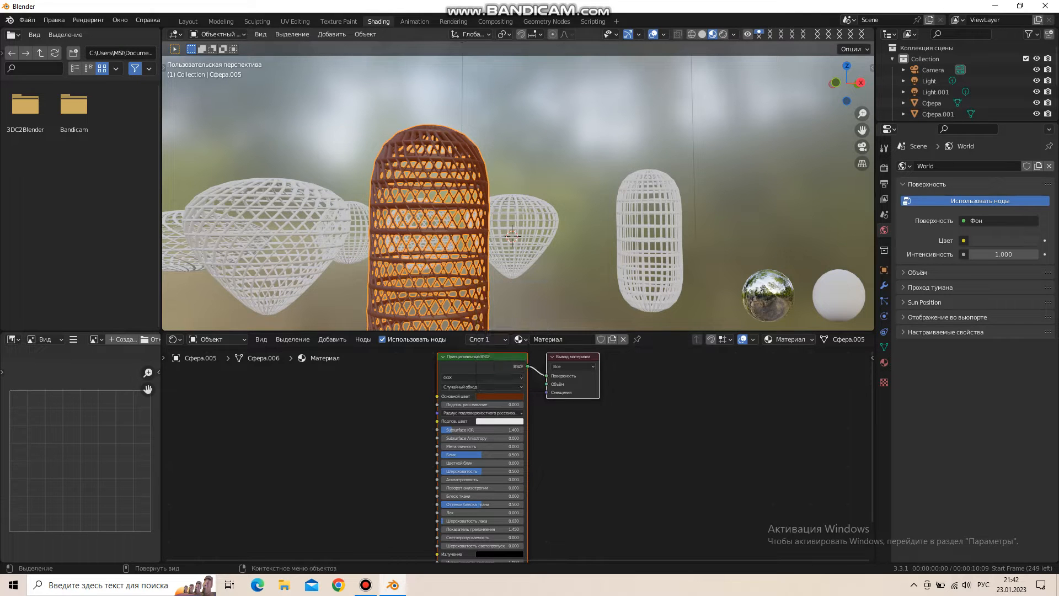
click(579, 275)
Step: Create a new material with a golden-orange base color for the rear stretched copy
scroll(579, 276, down, 4)
middle_drag(518, 243, 712, 242)
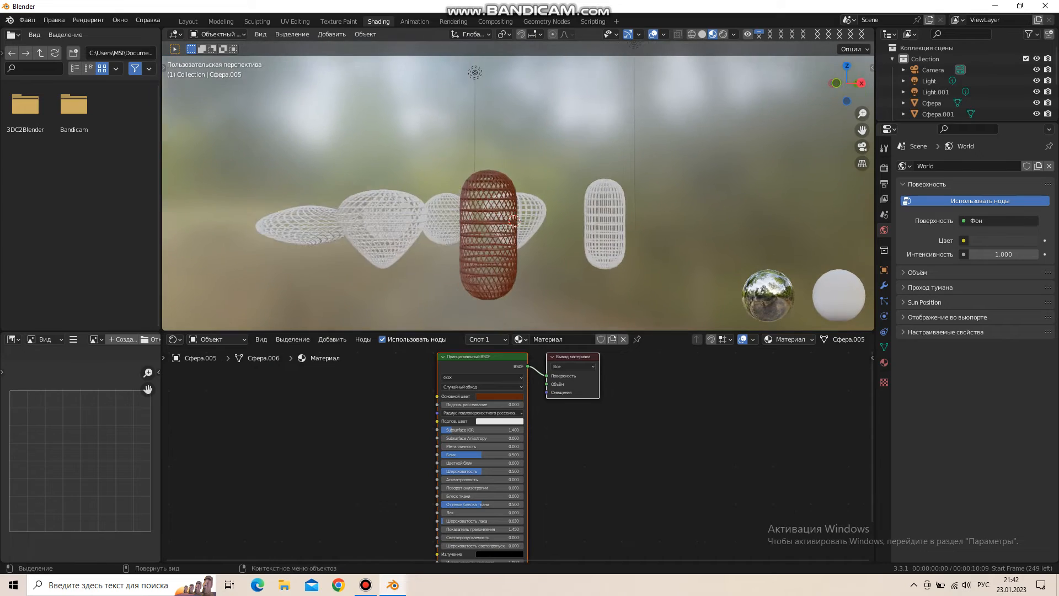
click(605, 226)
scroll(518, 188, up, 4)
scroll(519, 188, down, 2)
mouse_move(519, 188)
middle_down()
mouse_move(574, 190)
mouse_move(657, 223)
mouse_move(532, 175)
mouse_move(474, 180)
mouse_move(560, 181)
mouse_move(508, 181)
middle_up()
click(495, 339)
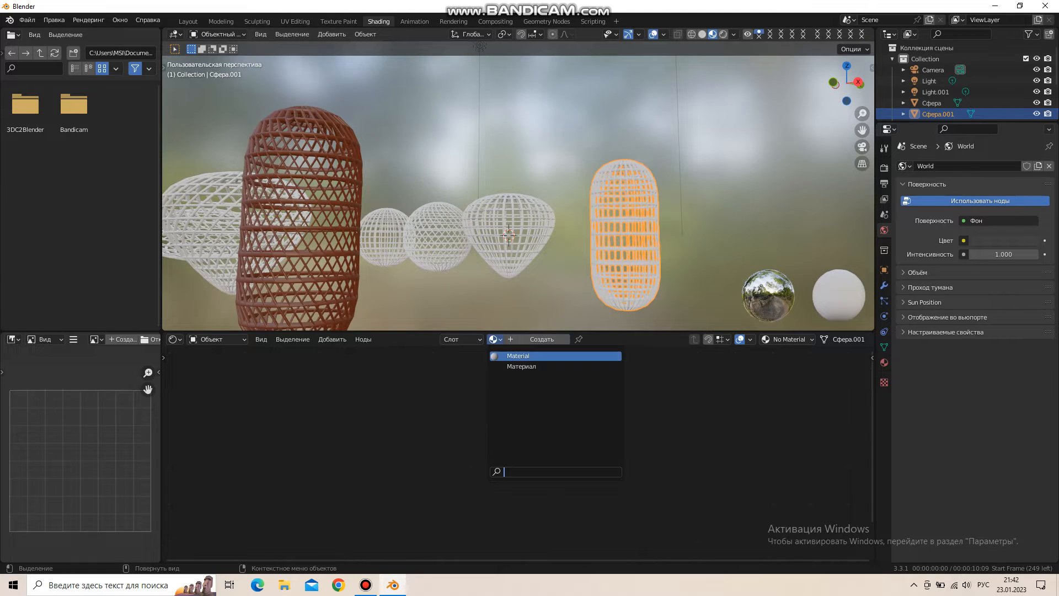
click(517, 358)
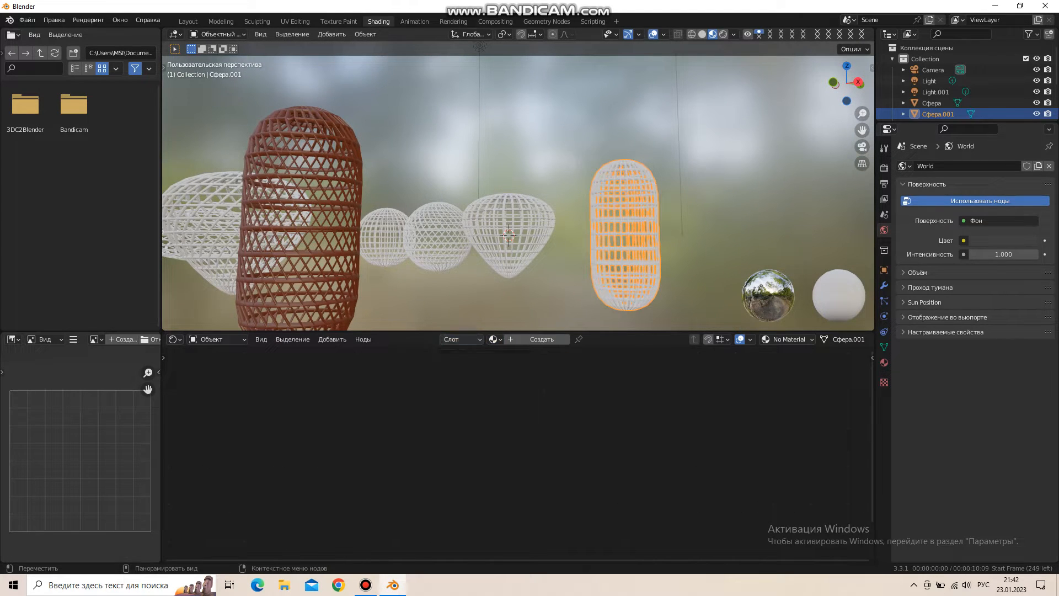
click(538, 340)
click(499, 396)
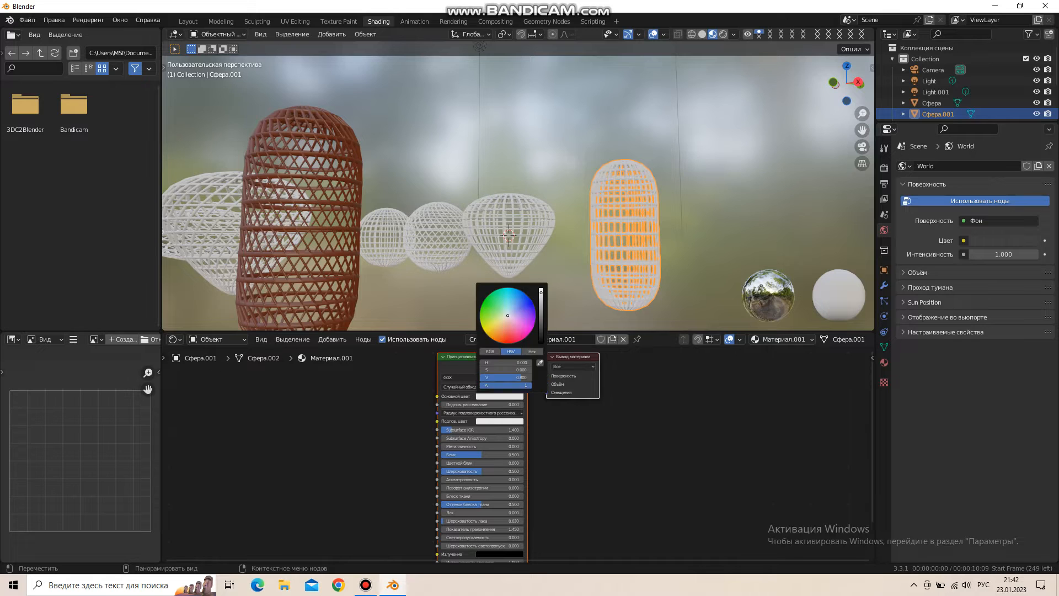
click(499, 328)
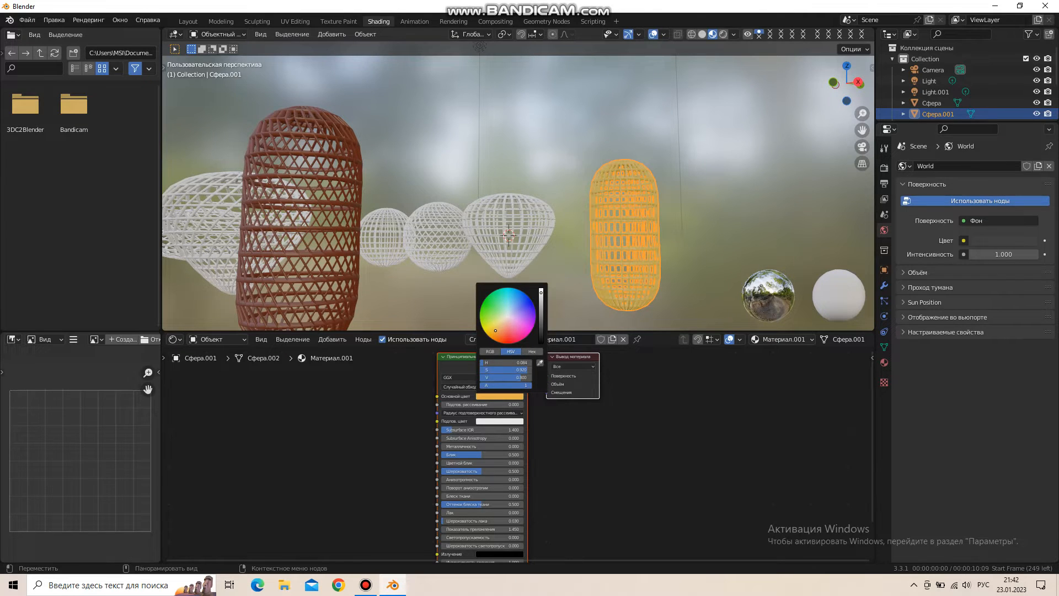
Step: Set the rear stretched copy's material to metallic 1.000 and roughness 0.150 for a gold look
scroll(517, 455, up, 4)
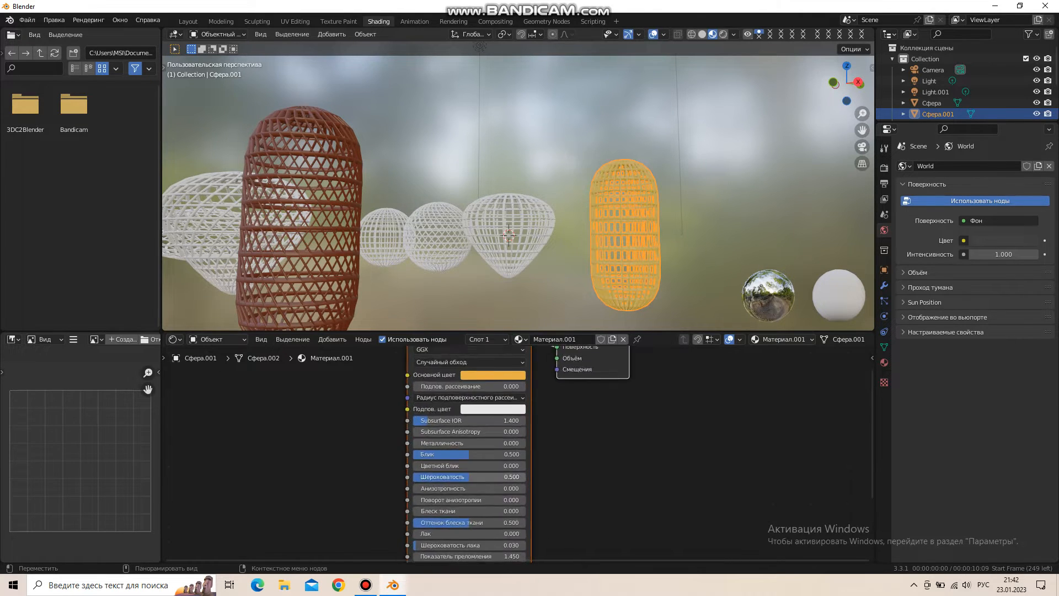
drag(386, 435, 529, 434)
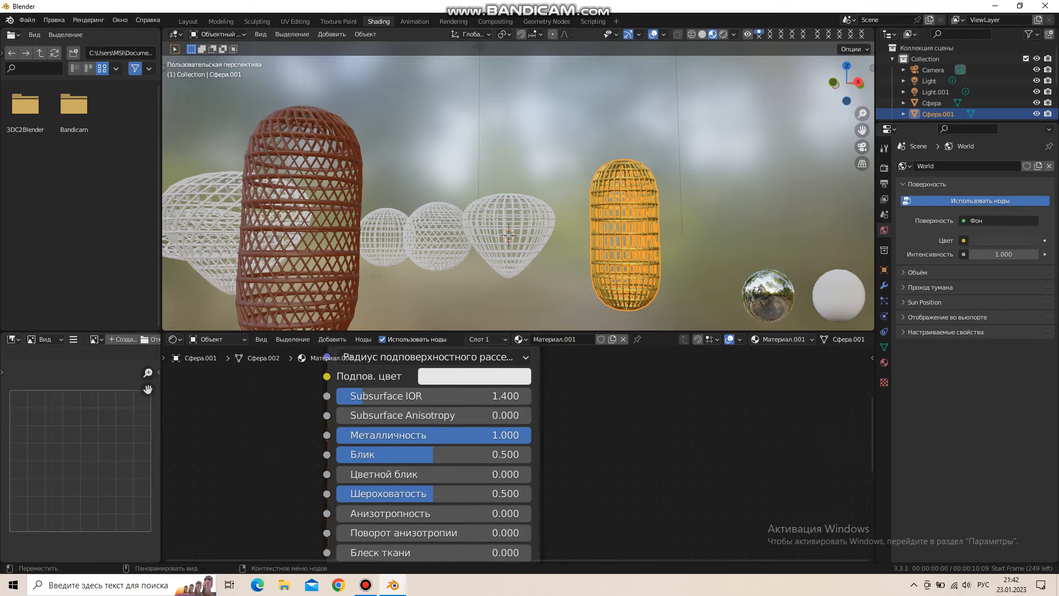
drag(433, 493, 365, 493)
click(496, 301)
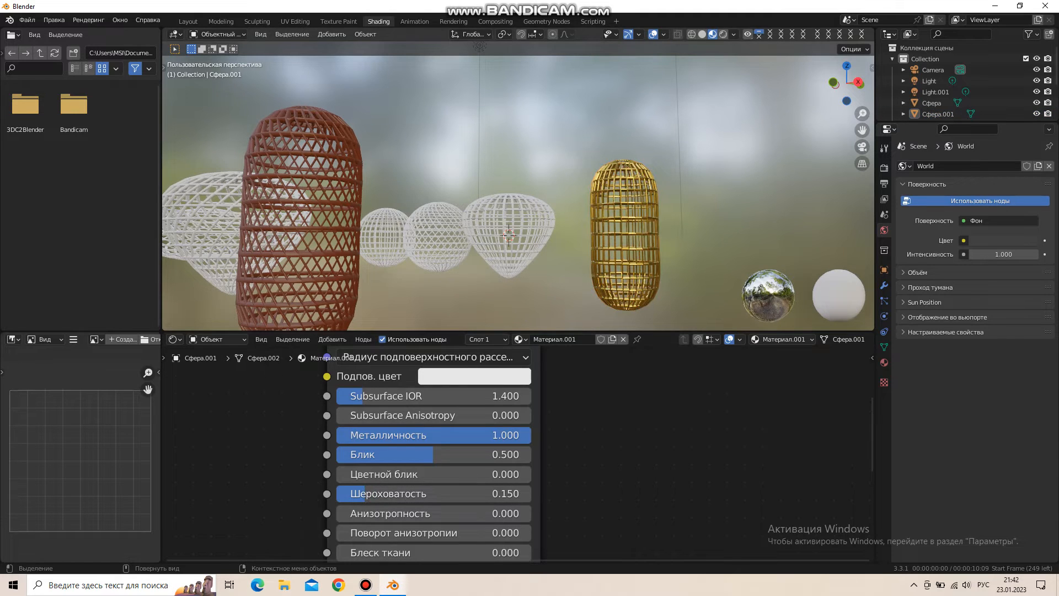
Step: Create a new material with a light red base color for the rear tapered sphere
click(509, 234)
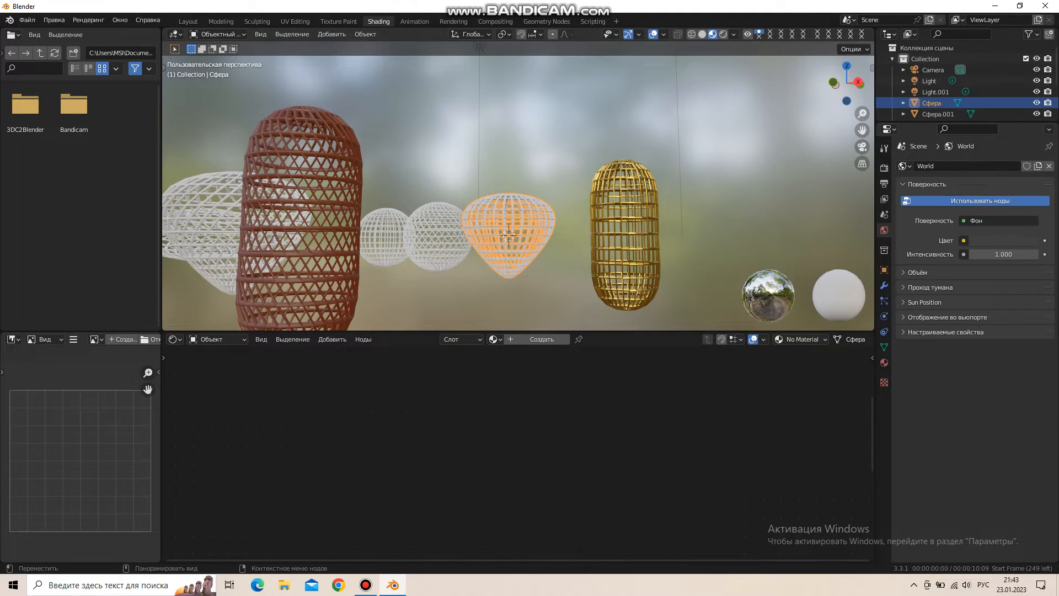
click(541, 339)
click(474, 376)
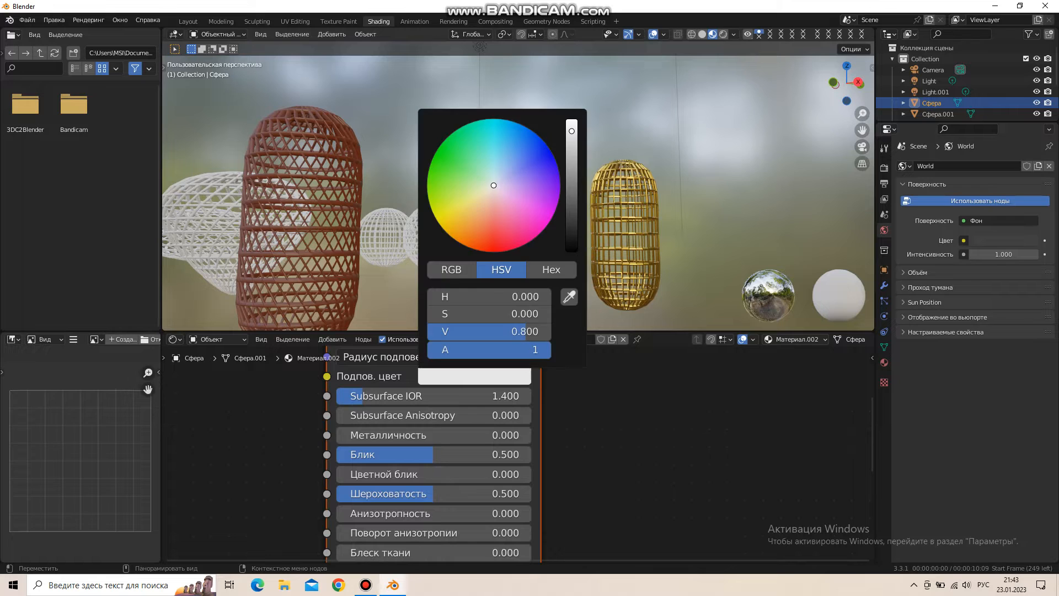
scroll(517, 456, down, 2)
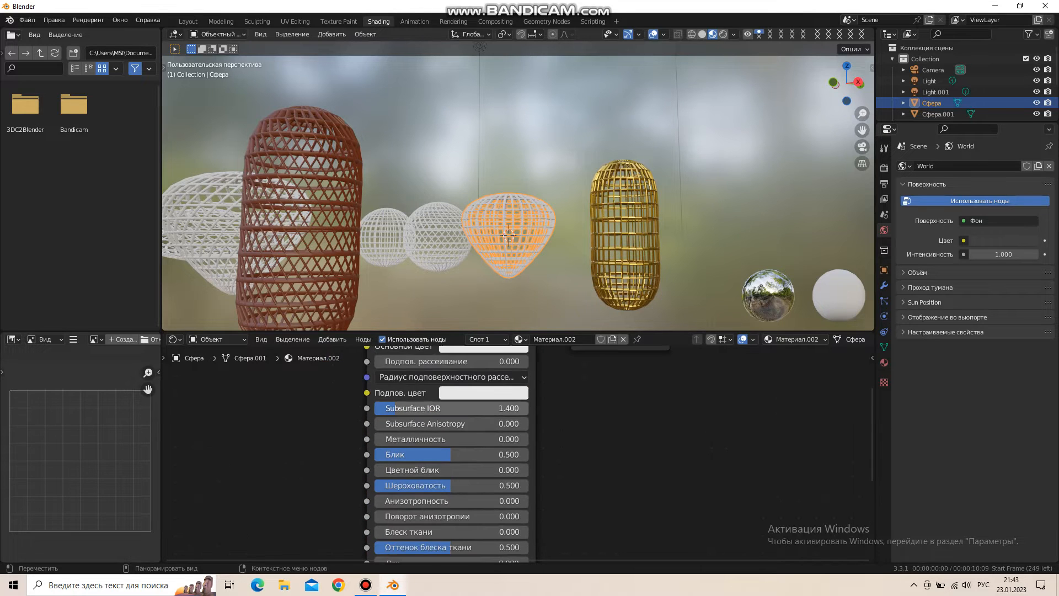
click(483, 347)
drag(499, 196, 501, 225)
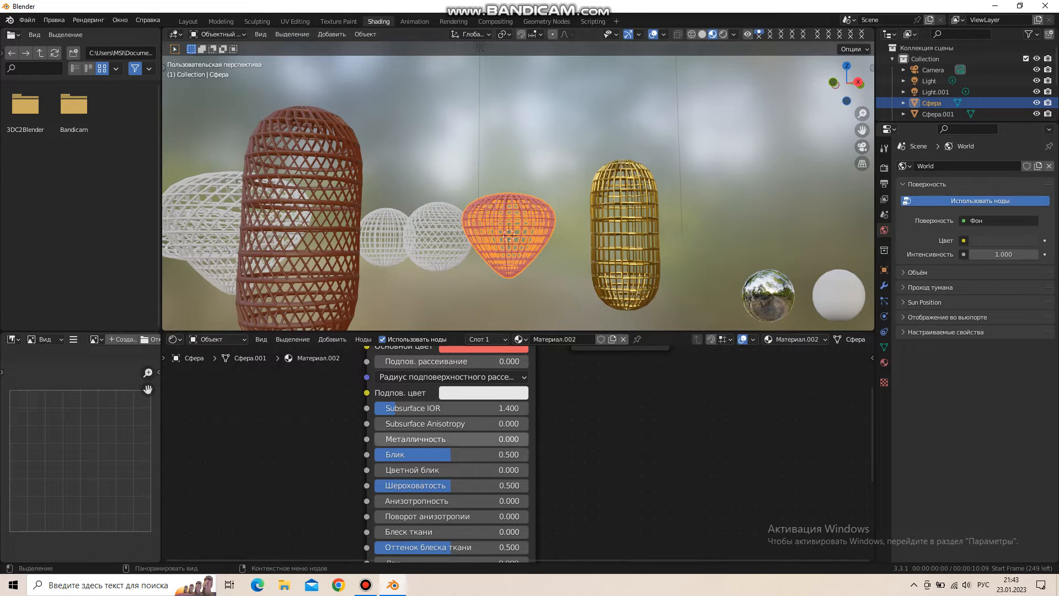
Step: Set the red material's specular to 0.173, roughness to 0.123 and metallic to 0.823
drag(450, 455, 400, 454)
drag(451, 485, 393, 485)
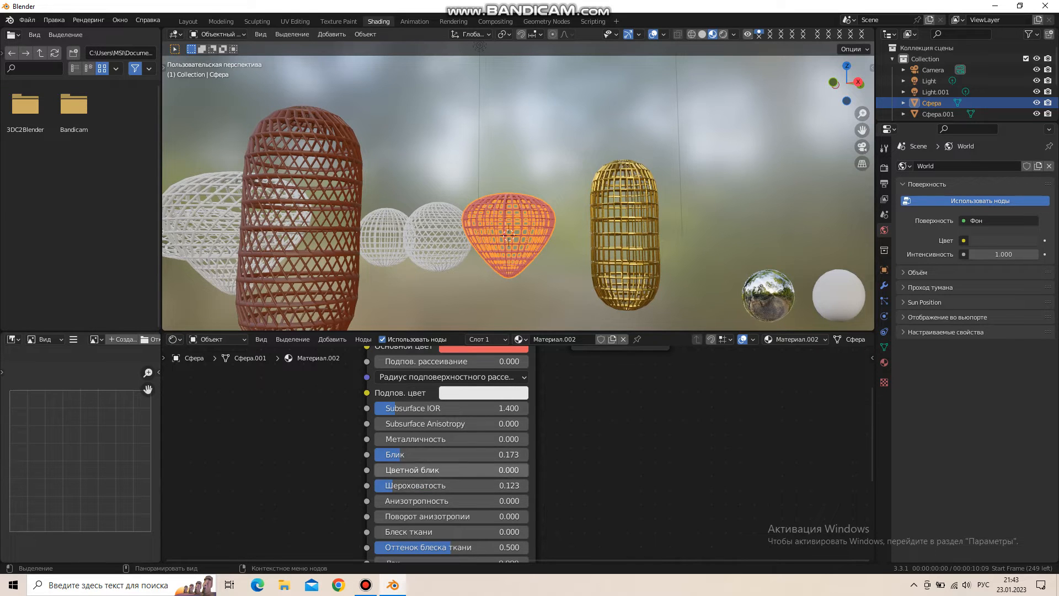
drag(381, 439, 498, 439)
click(568, 270)
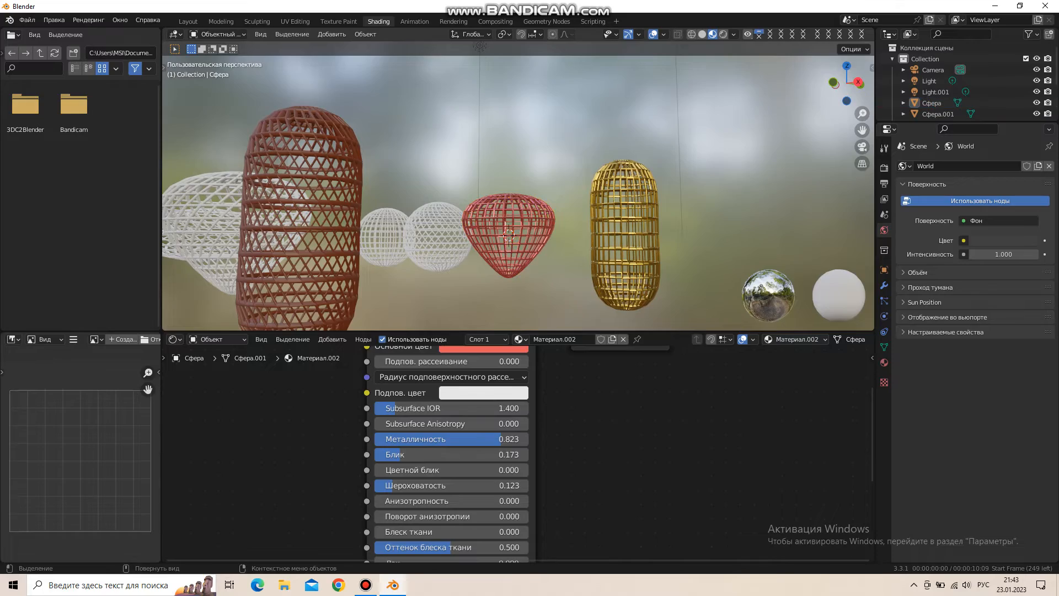
Step: Create a new material with a light orange base color for the rear twisted sphere
middle_drag(552, 232, 706, 249)
click(393, 242)
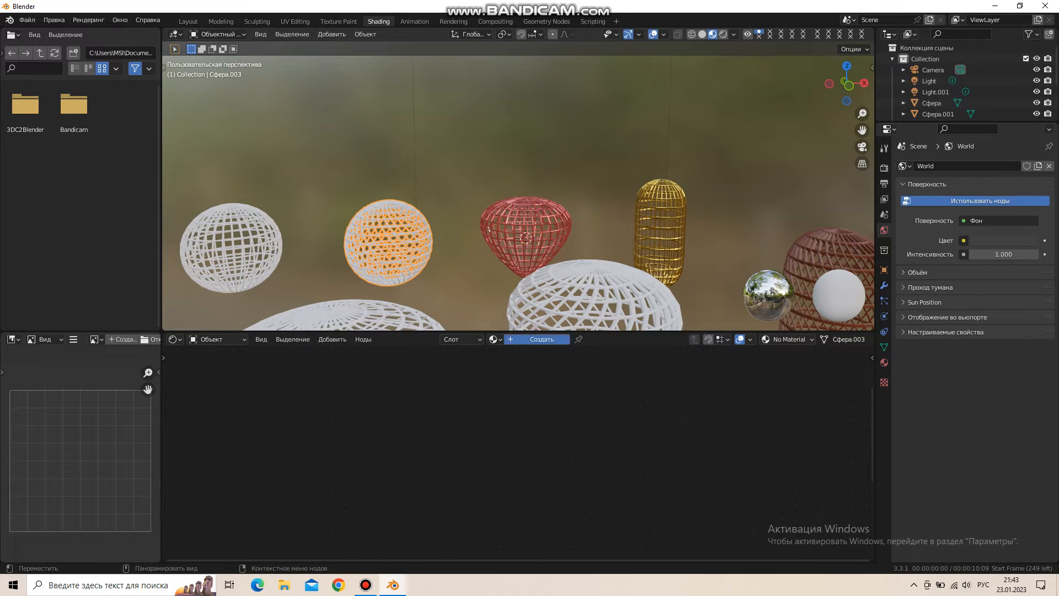
click(541, 338)
click(483, 347)
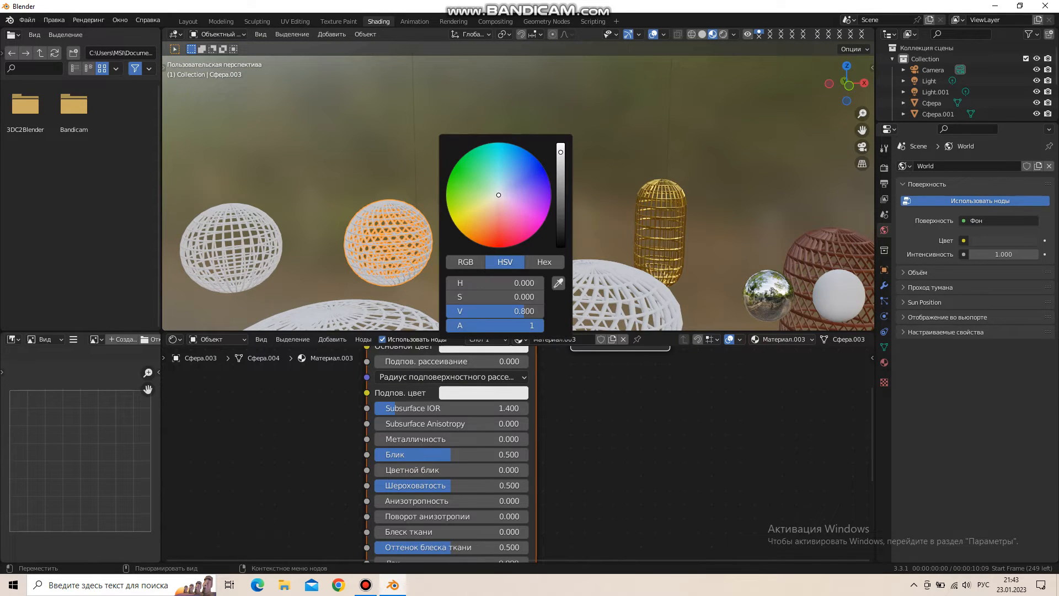
drag(487, 209, 483, 225)
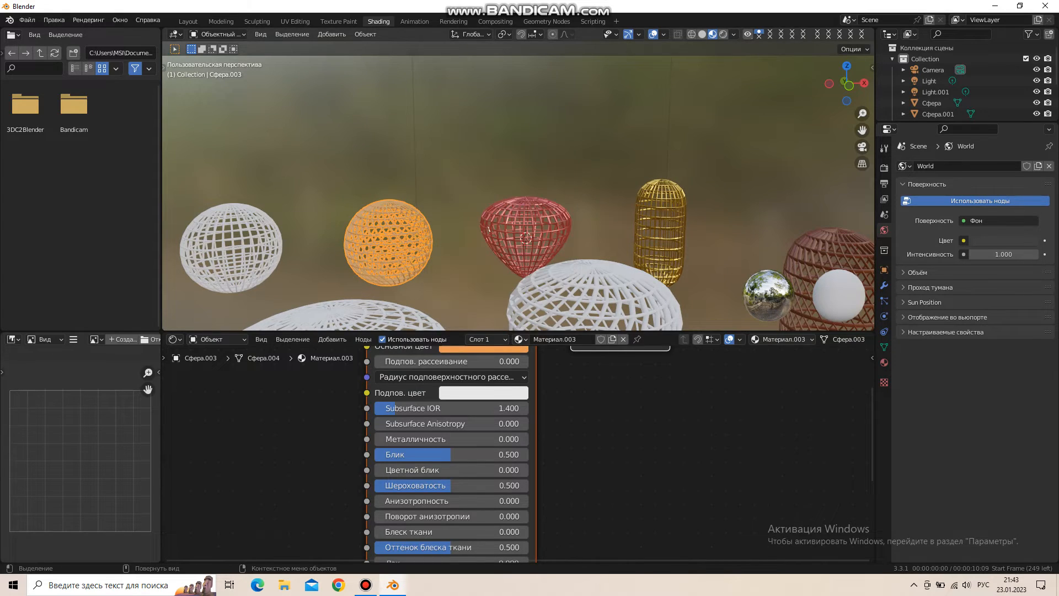
middle_drag(488, 227, 671, 314)
click(389, 238)
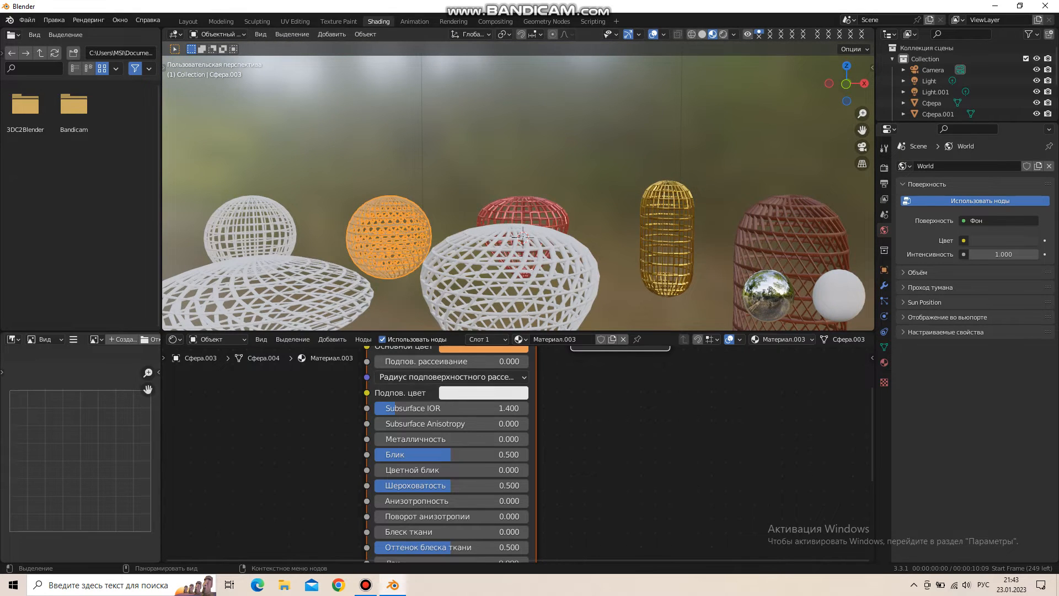
Step: Darken the rear twisted sphere's orange base color to a dark brown with a value of about 0.085
click(483, 348)
drag(560, 152, 561, 213)
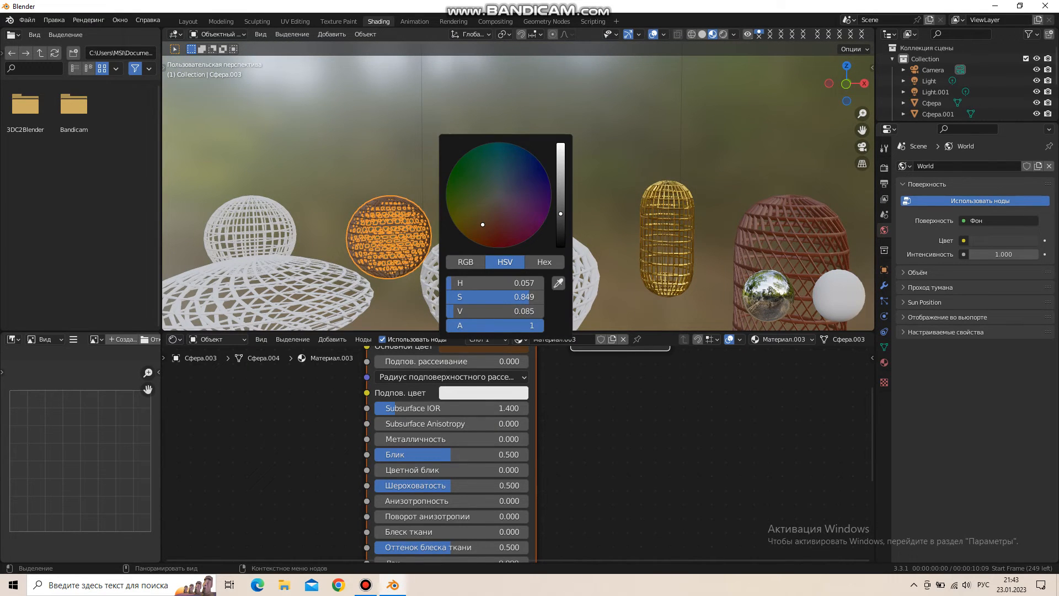
click(611, 148)
scroll(611, 148, down, 4)
mouse_move(611, 148)
middle_down()
mouse_move(523, 149)
mouse_move(622, 163)
mouse_move(621, 152)
middle_up()
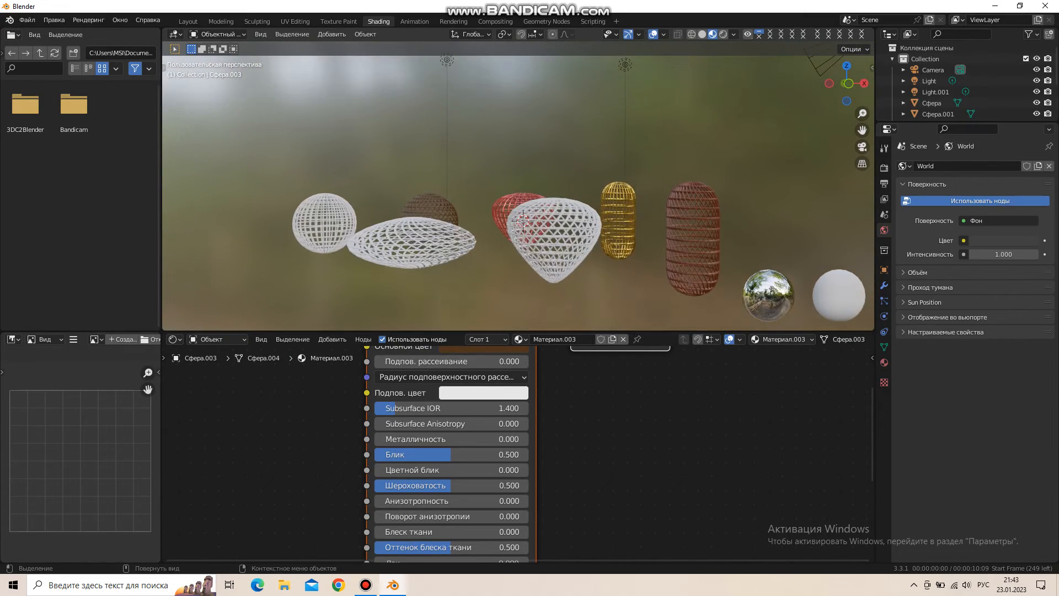
Step: Try the existing gold material Материал.001 on the front flattened sphere
click(553, 238)
click(595, 303)
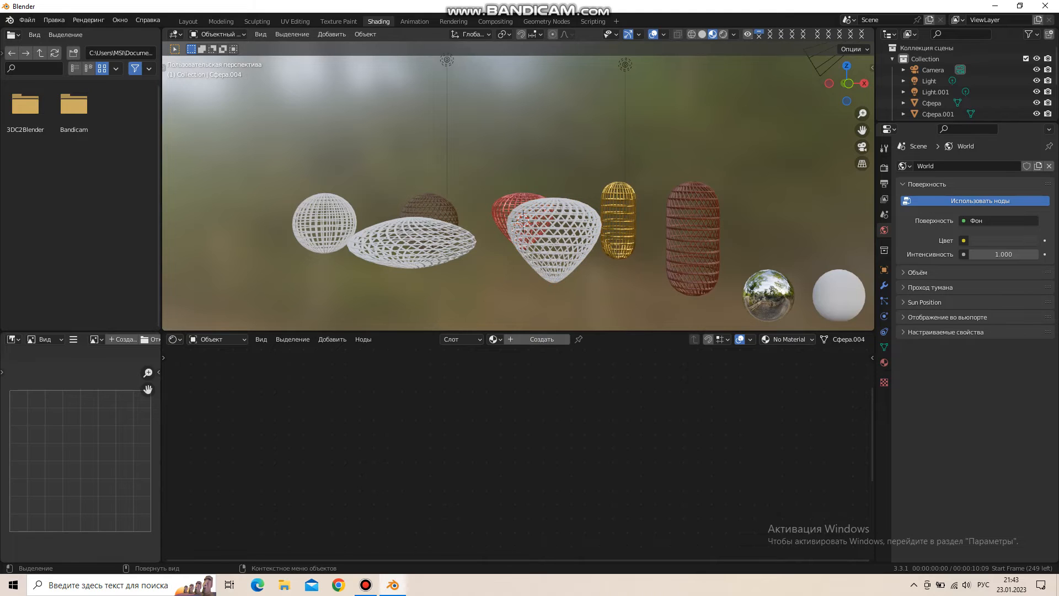
click(428, 243)
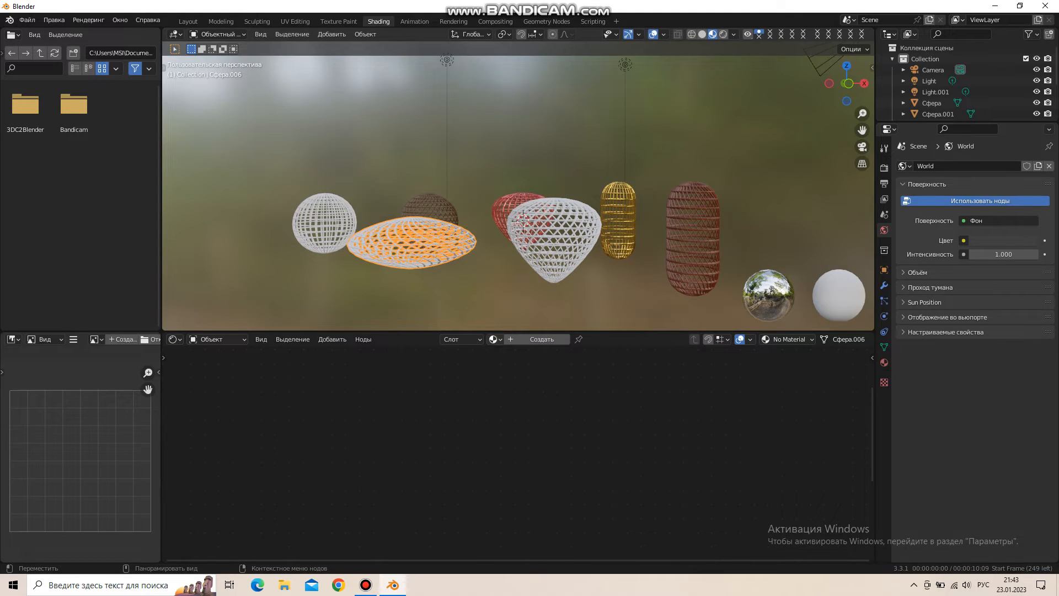
click(493, 339)
click(496, 378)
click(513, 301)
mouse_move(513, 300)
middle_down()
mouse_move(552, 289)
mouse_move(531, 315)
mouse_move(510, 301)
middle_up()
Step: Replace the front flattened sphere's material with a new one that has a dark greyish-violet base color
click(407, 243)
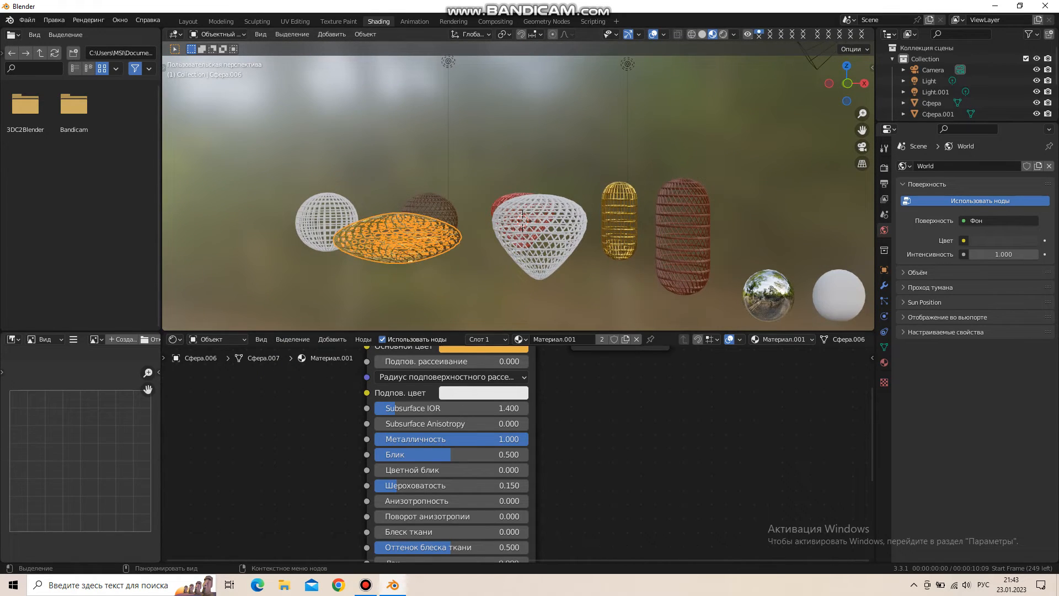
click(637, 339)
click(542, 339)
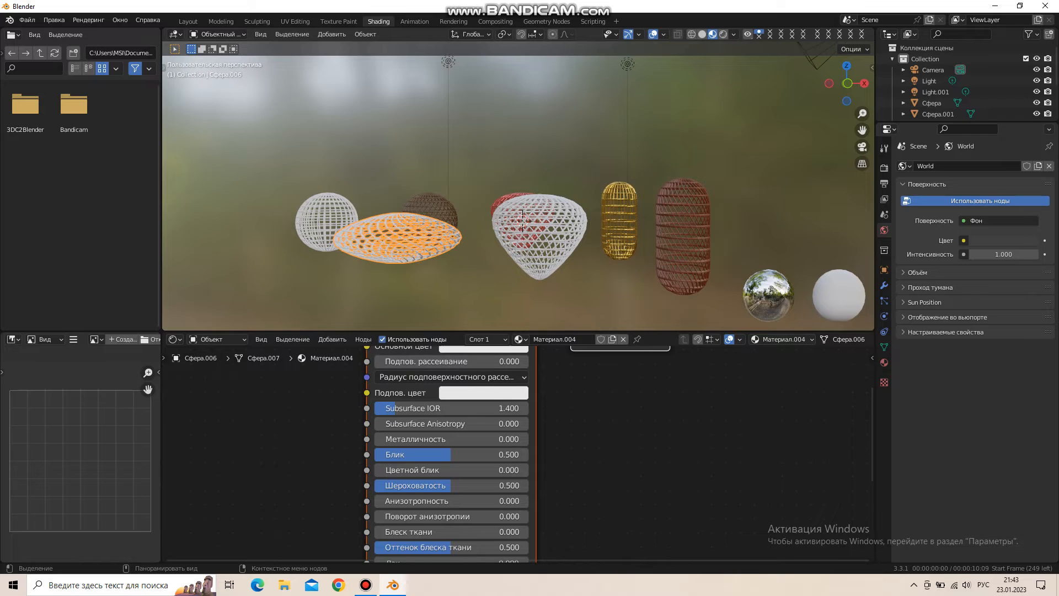
shift+scroll(447, 452, up, 1)
click(496, 358)
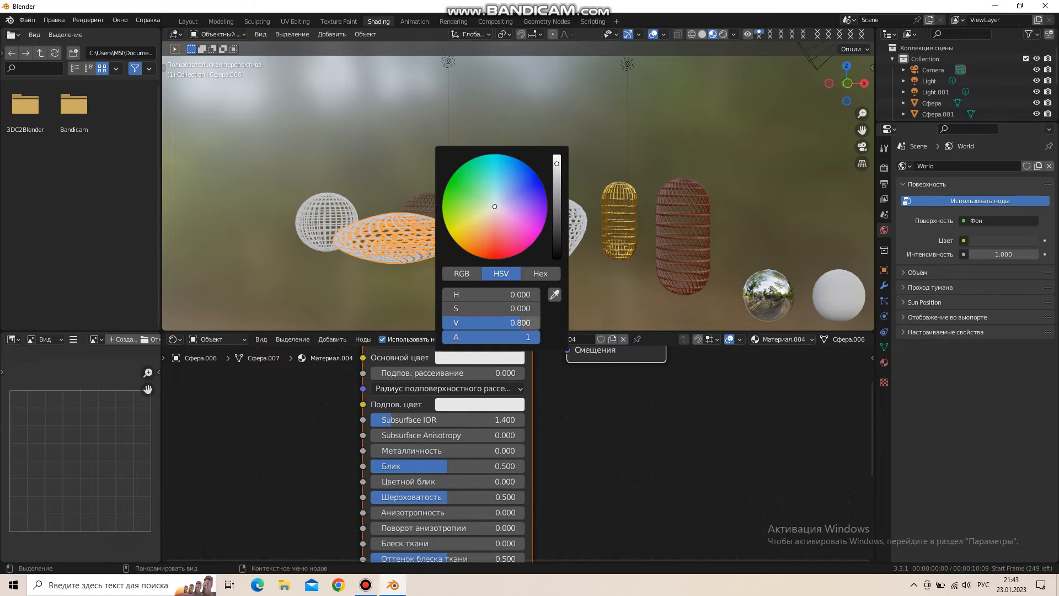
drag(495, 206, 459, 205)
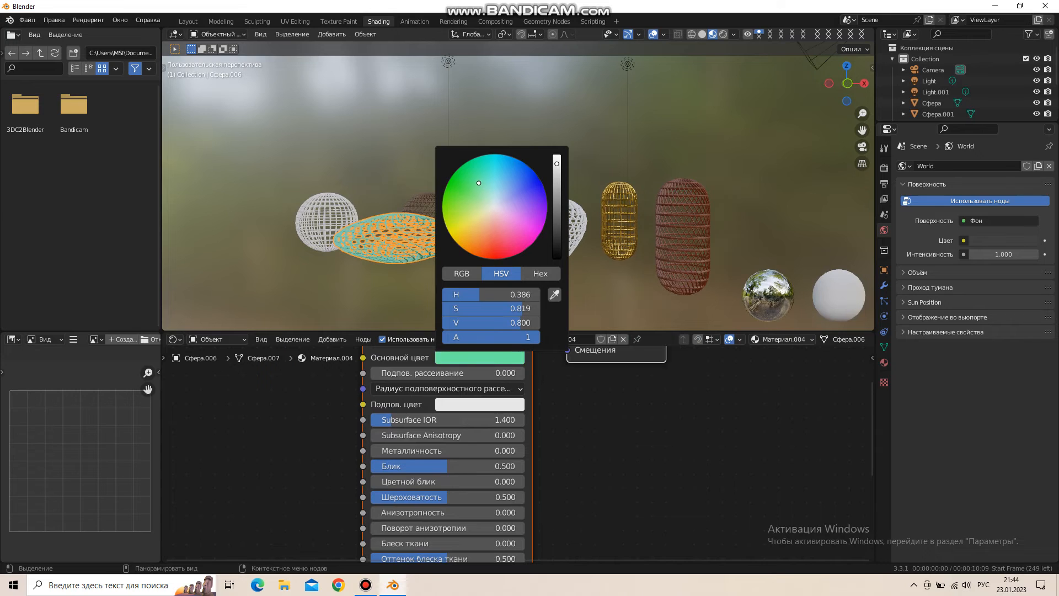
drag(477, 195, 500, 208)
drag(556, 164, 556, 220)
mouse_move(595, 232)
middle_down()
mouse_move(611, 190)
mouse_move(599, 239)
mouse_move(600, 228)
middle_up()
click(598, 279)
middle_drag(599, 279, 561, 294)
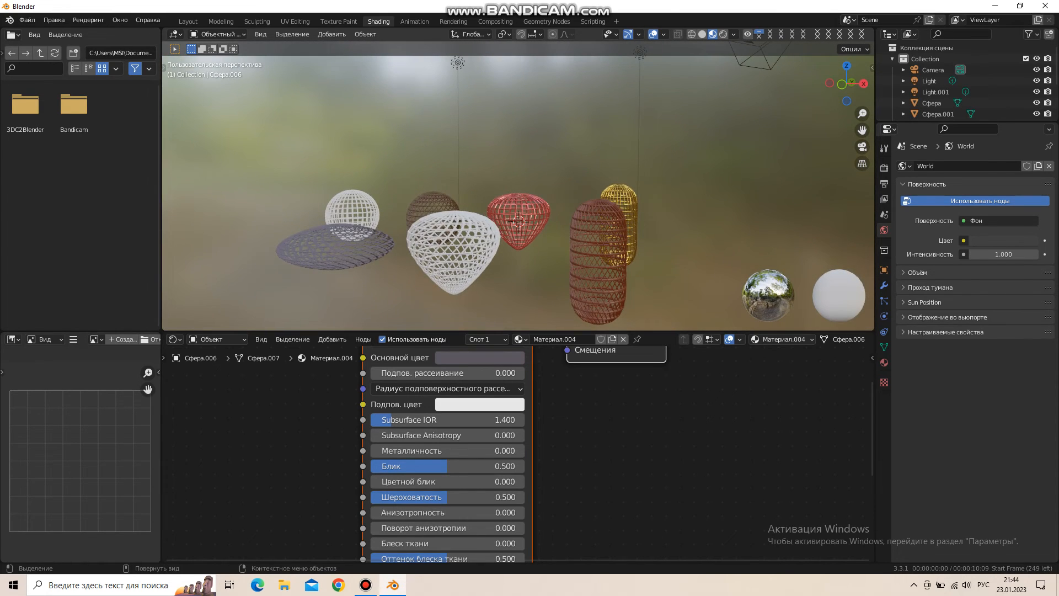
Step: Assign the existing reddish-brown material Материал to the white tapered sphere in front
click(459, 260)
click(492, 339)
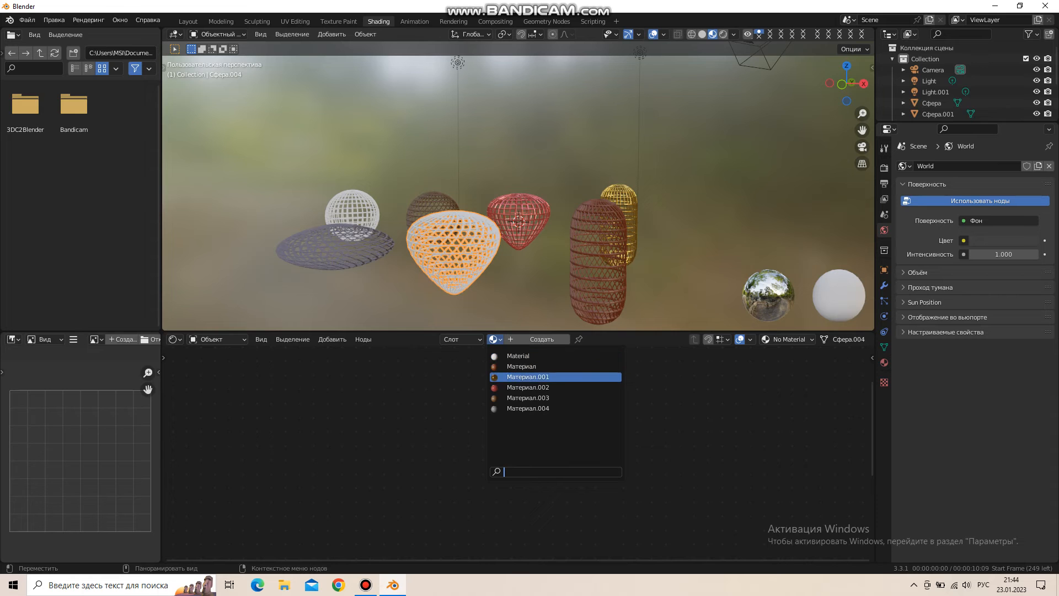
click(529, 366)
click(538, 290)
mouse_move(537, 289)
middle_down()
mouse_move(575, 307)
mouse_move(534, 286)
mouse_move(525, 243)
mouse_move(521, 287)
middle_up()
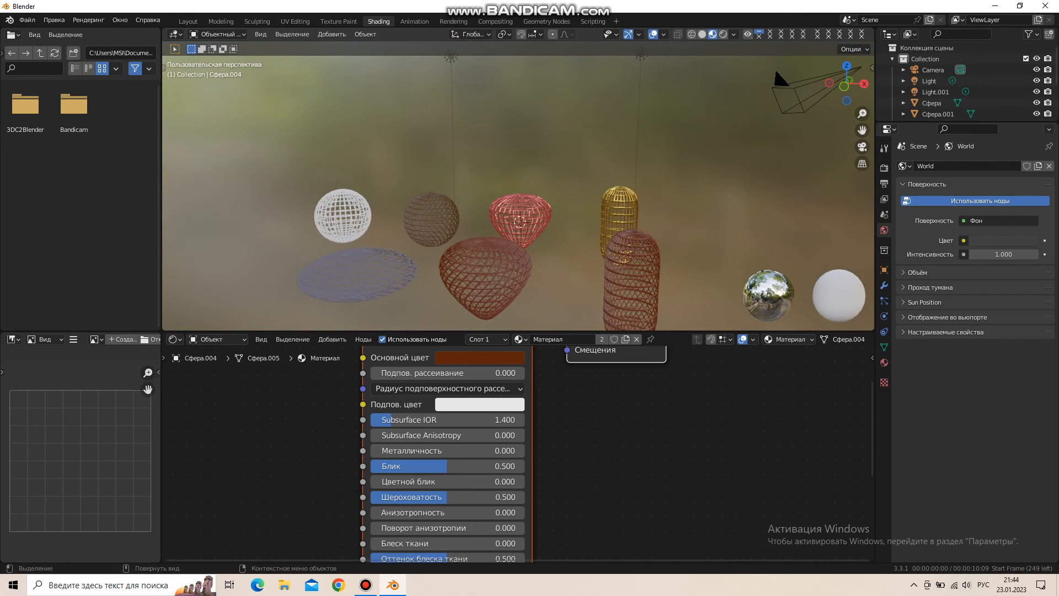
Step: Switch the shader editor from object materials to the World shader nodes
click(218, 340)
click(220, 364)
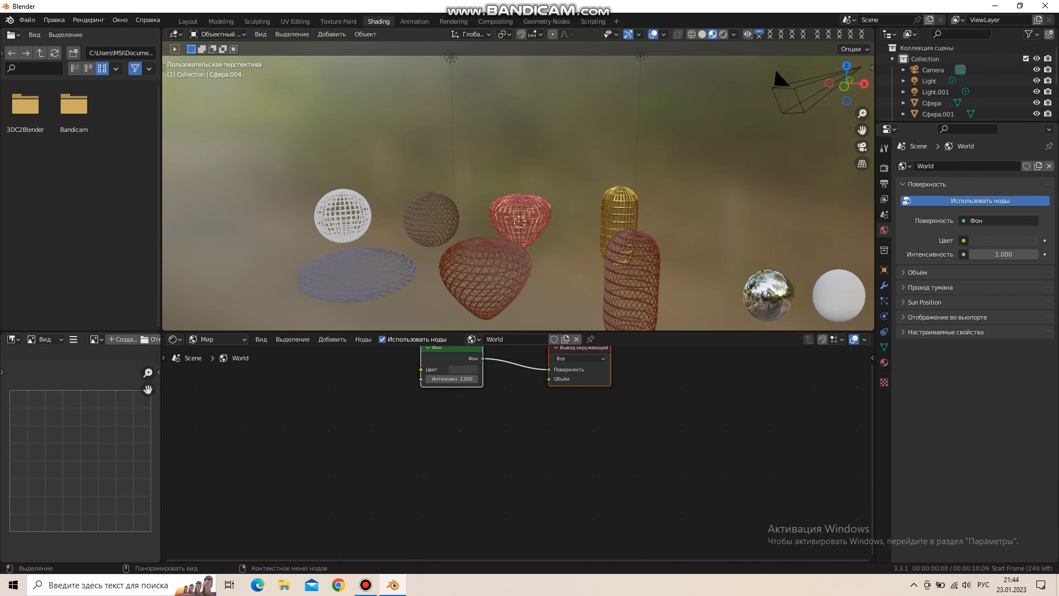
scroll(518, 454, up, 9)
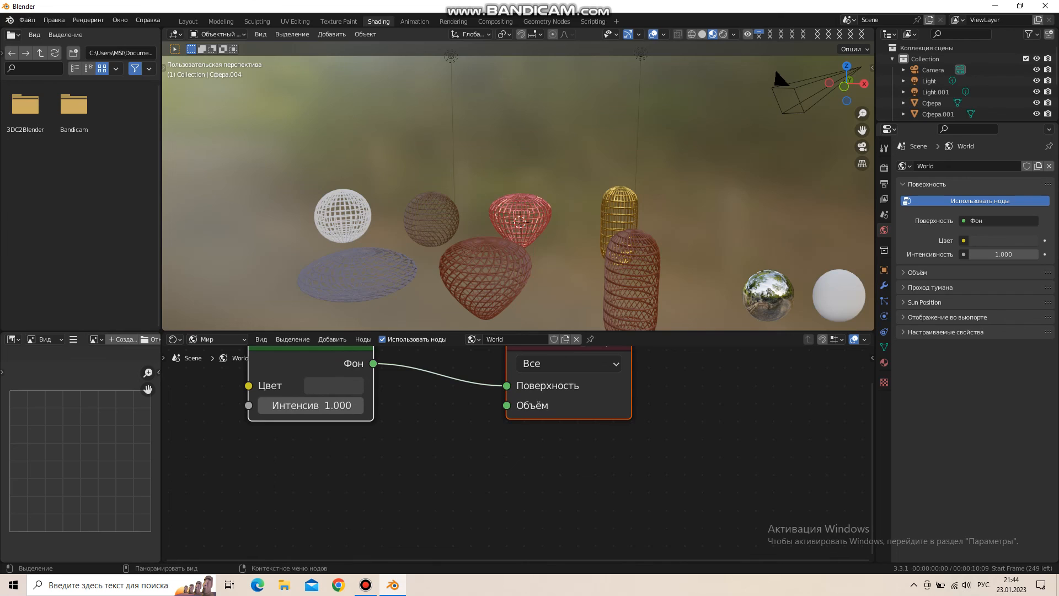